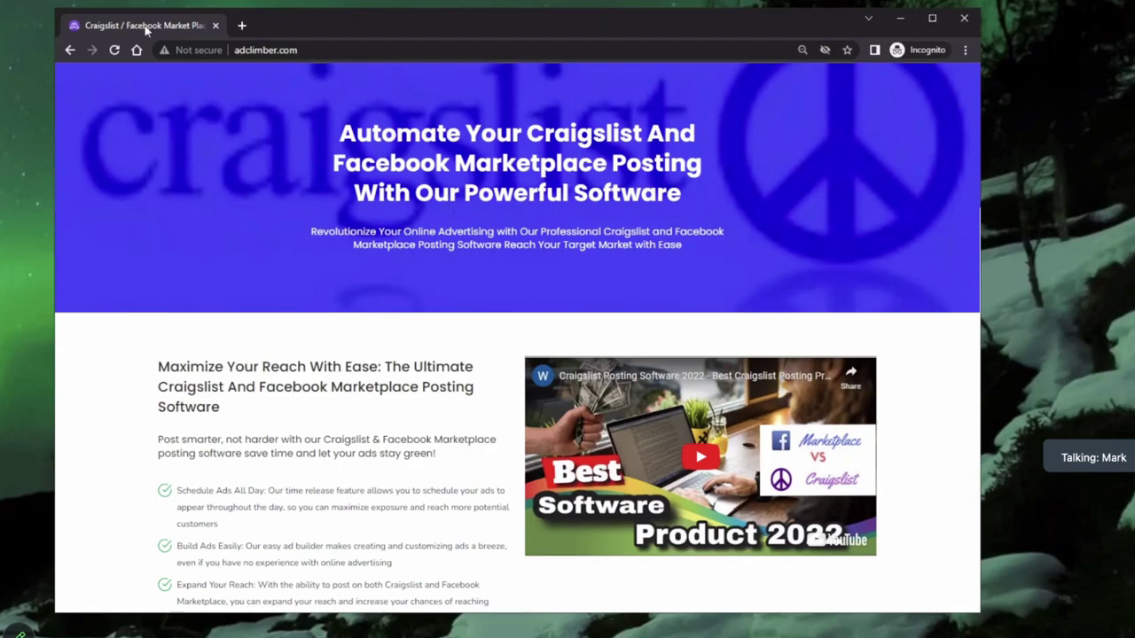
Step: View the AdClimber $99.95/month subscription page, then close that tab
scroll(278, 275, down, 3)
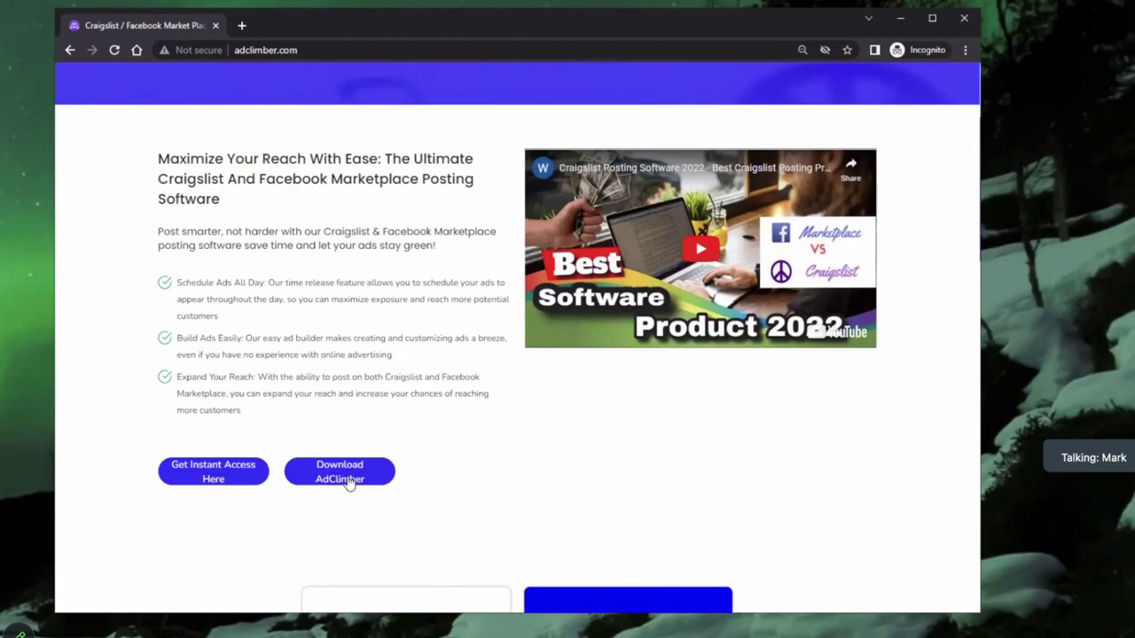
click(236, 479)
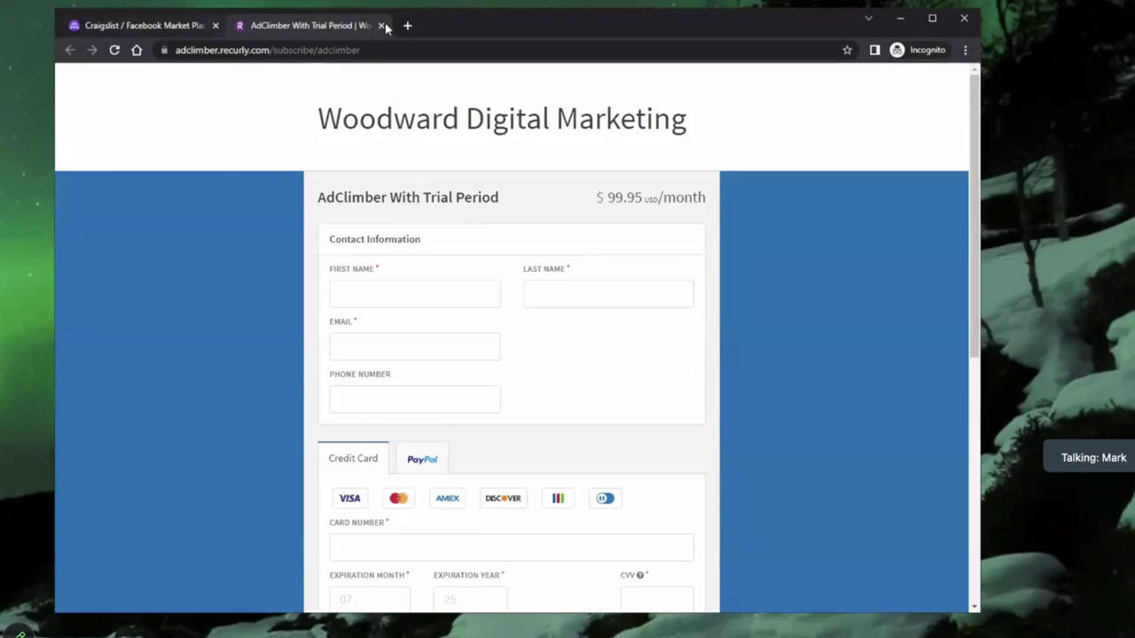
click(382, 26)
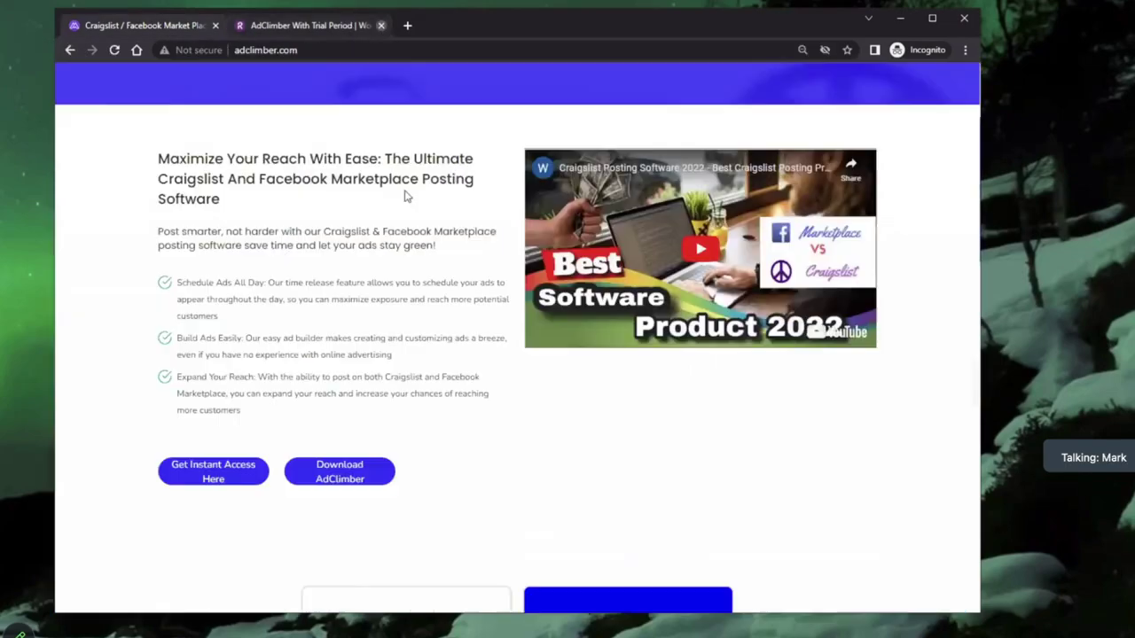
Step: Download the AdClimber (32).exe installer, about 143 MB, from the landing page
click(348, 479)
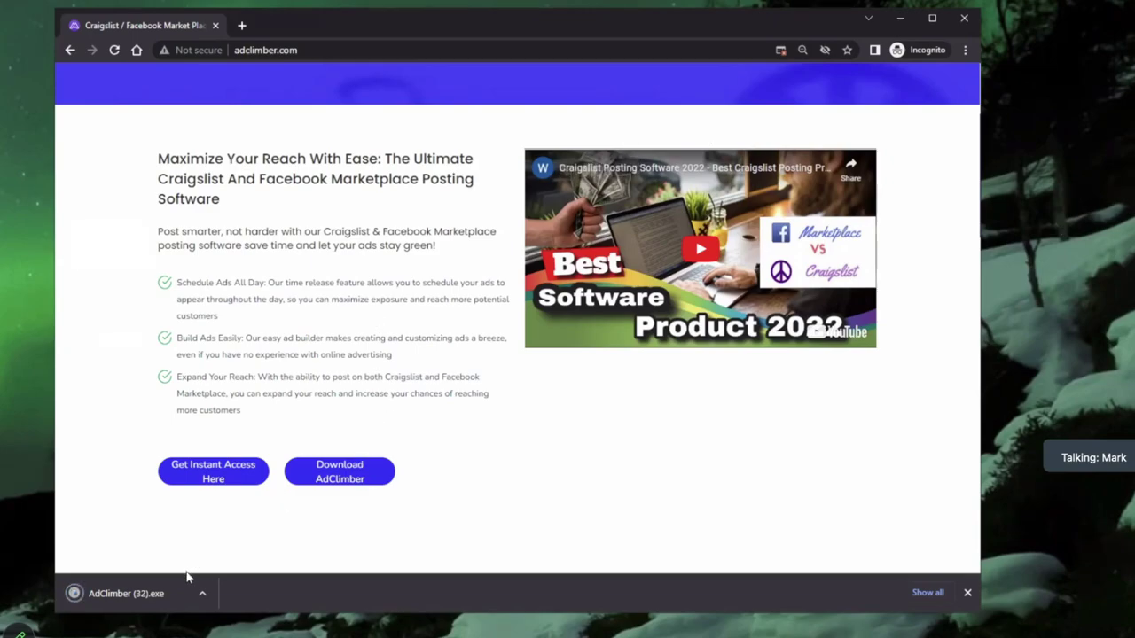
Step: Run the downloaded AdClimber (32).exe despite the SmartScreen unrecognised-app warning
click(147, 610)
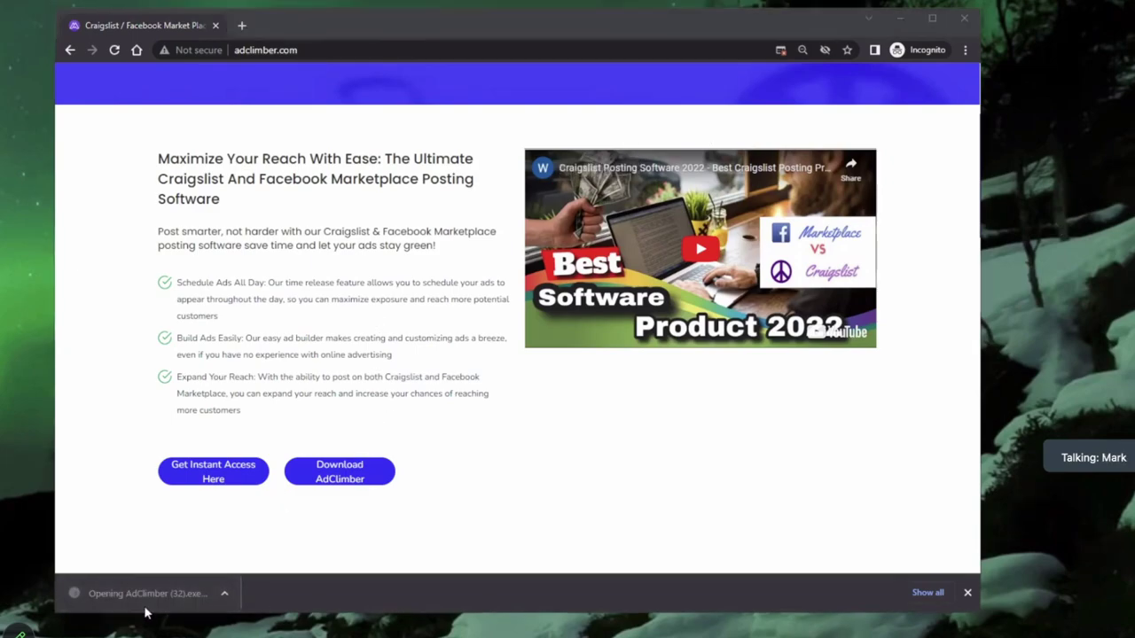
click(4, 230)
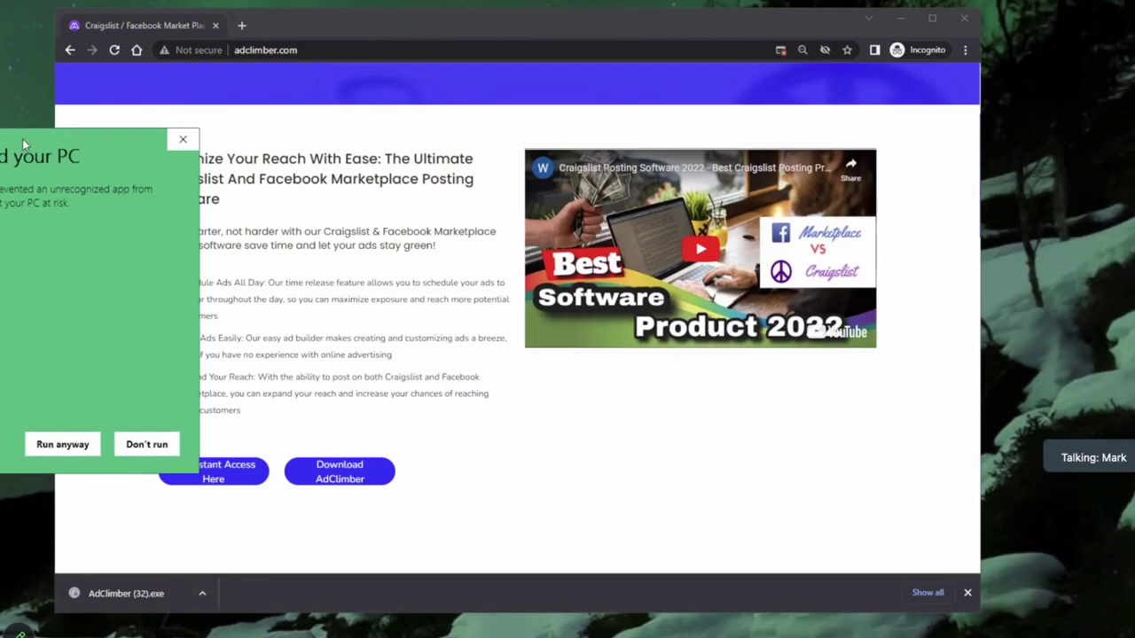
drag(24, 144, 457, 126)
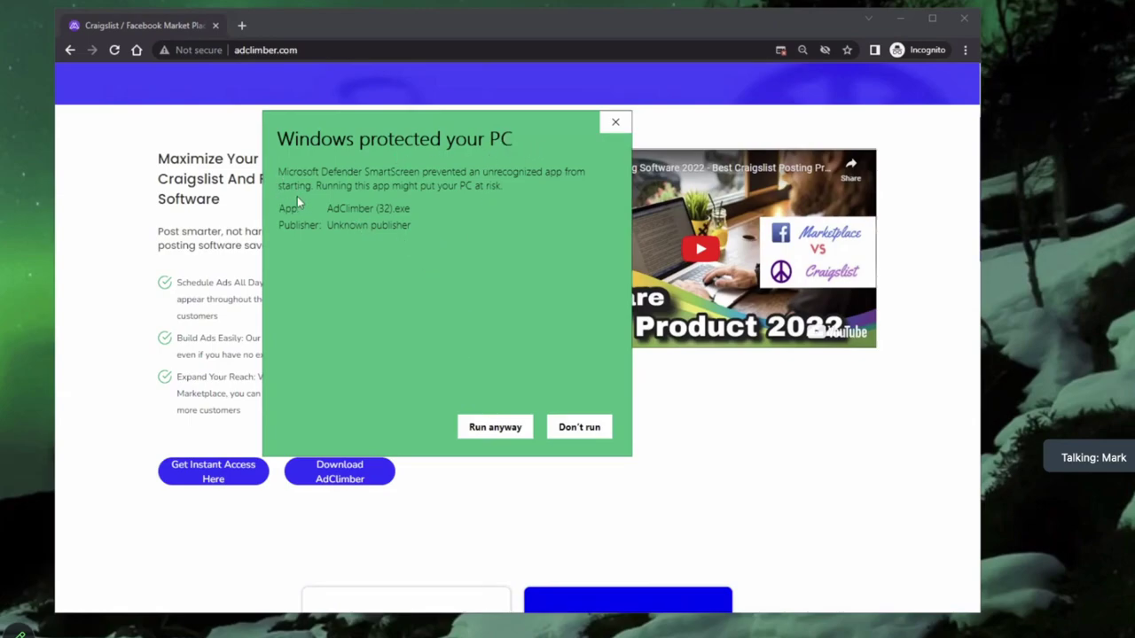
click(493, 428)
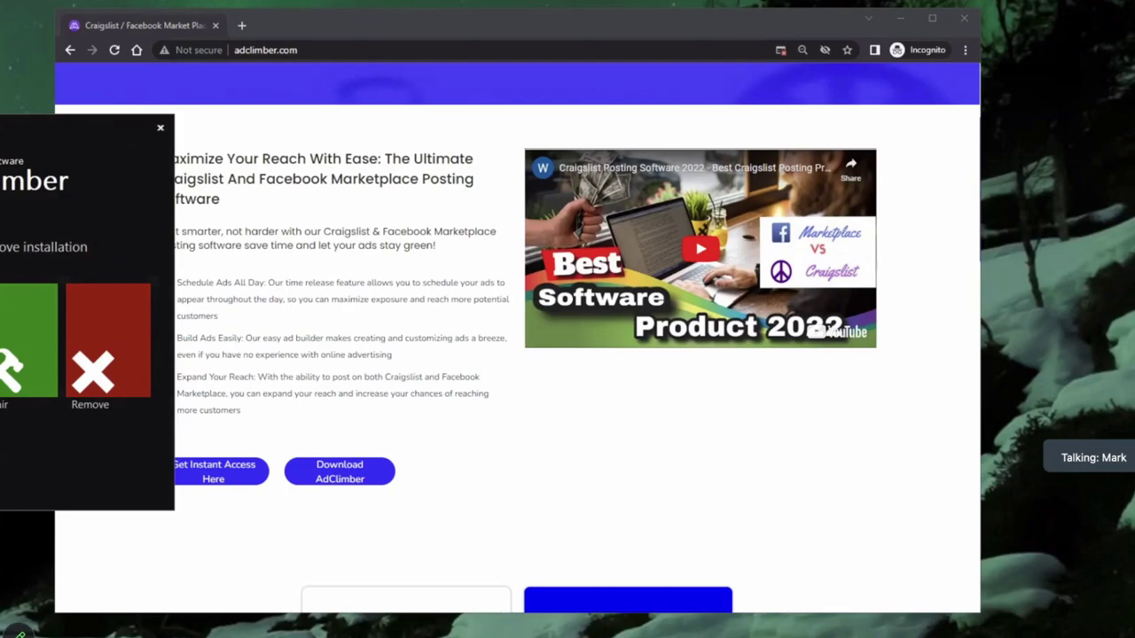
Step: Choose Repair in the AdClimber setup window and start repairing the existing installation
drag(0, 133, 323, 117)
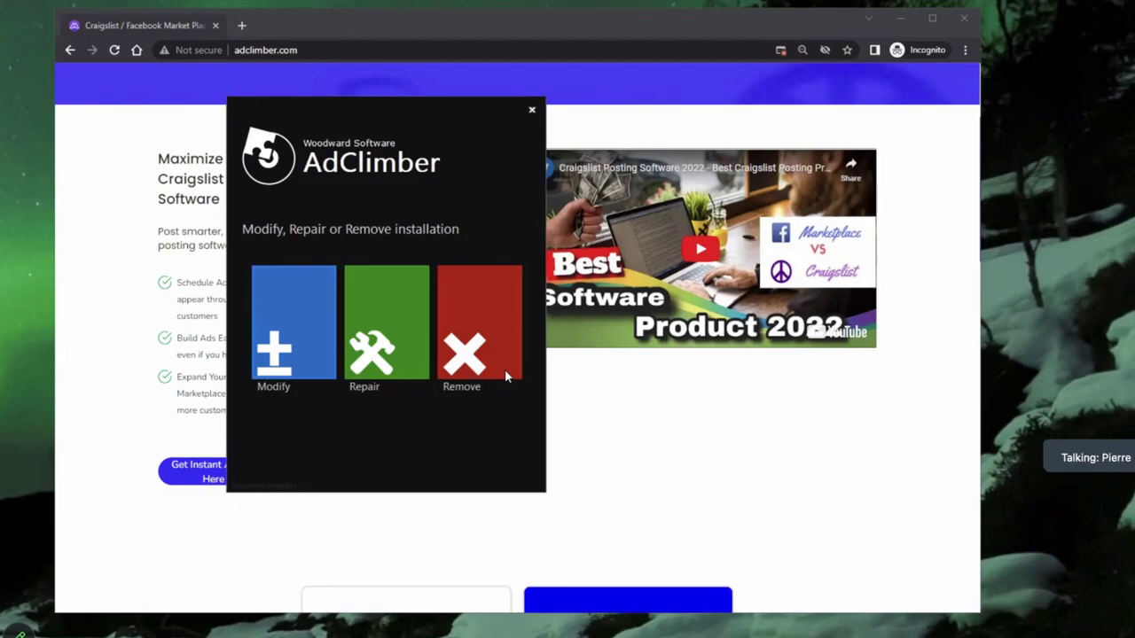
click(379, 316)
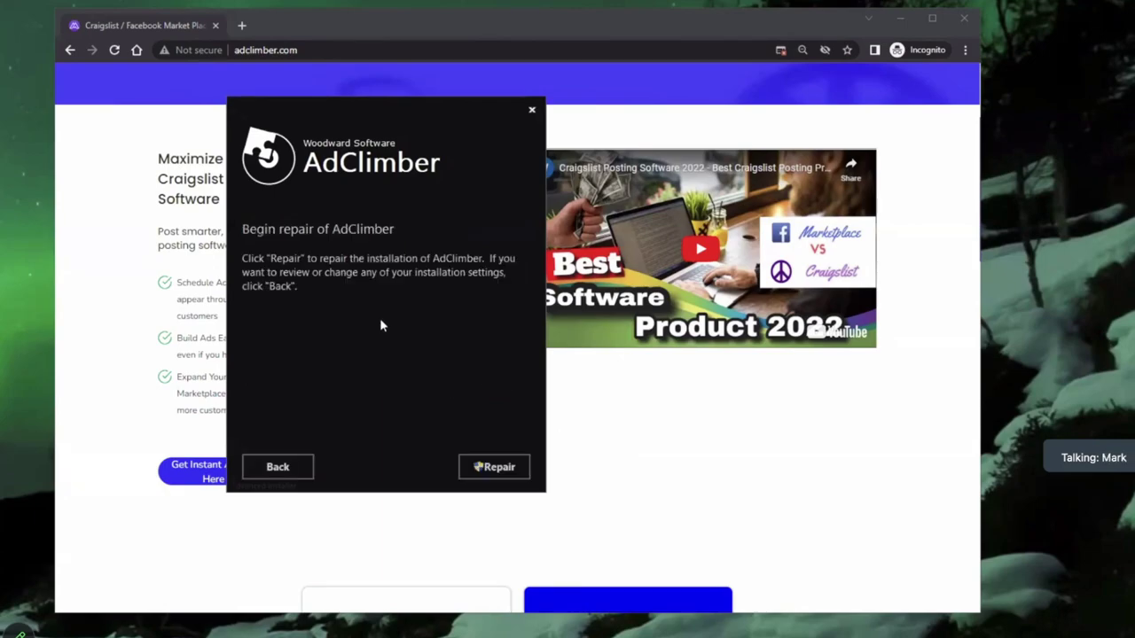
click(488, 470)
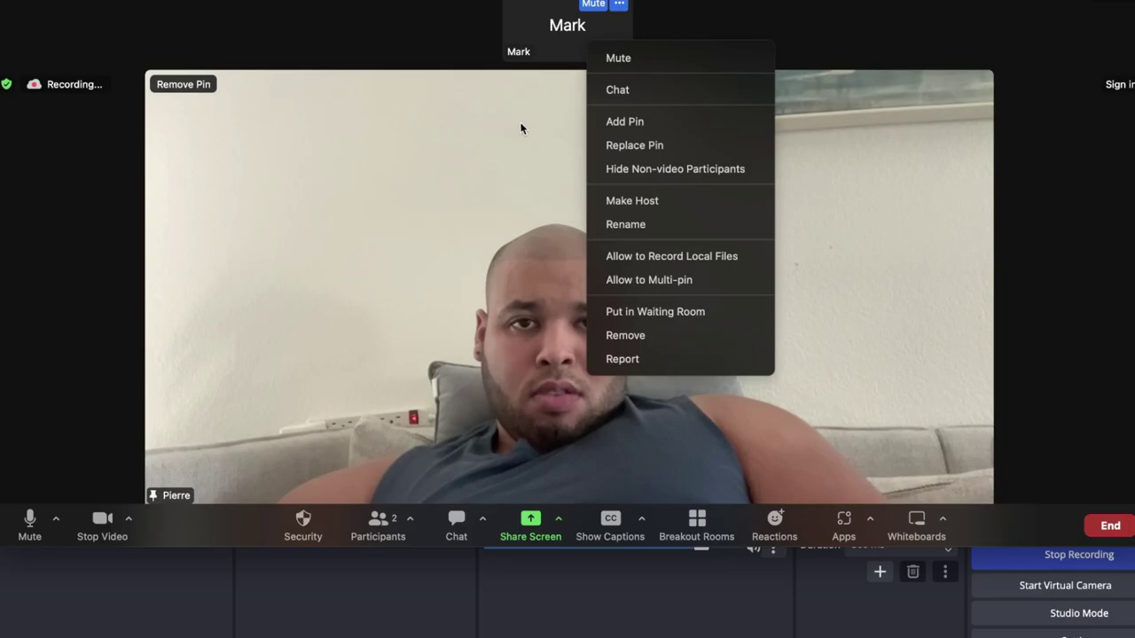
Step: Dismiss the participant menu and turn off your own camera video
click(521, 138)
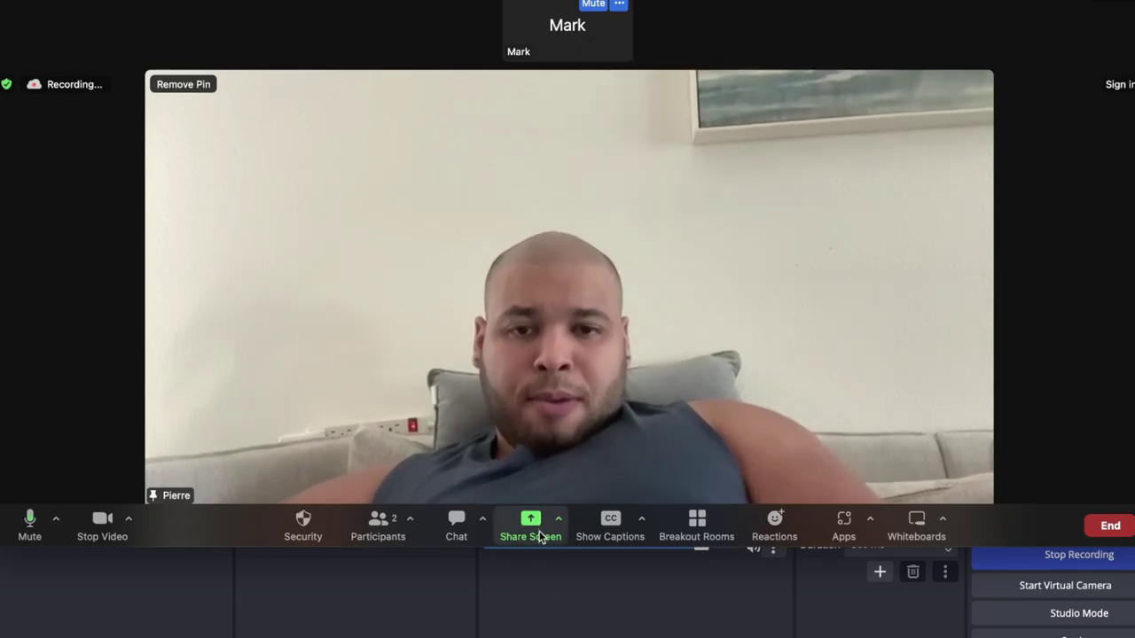
click(98, 521)
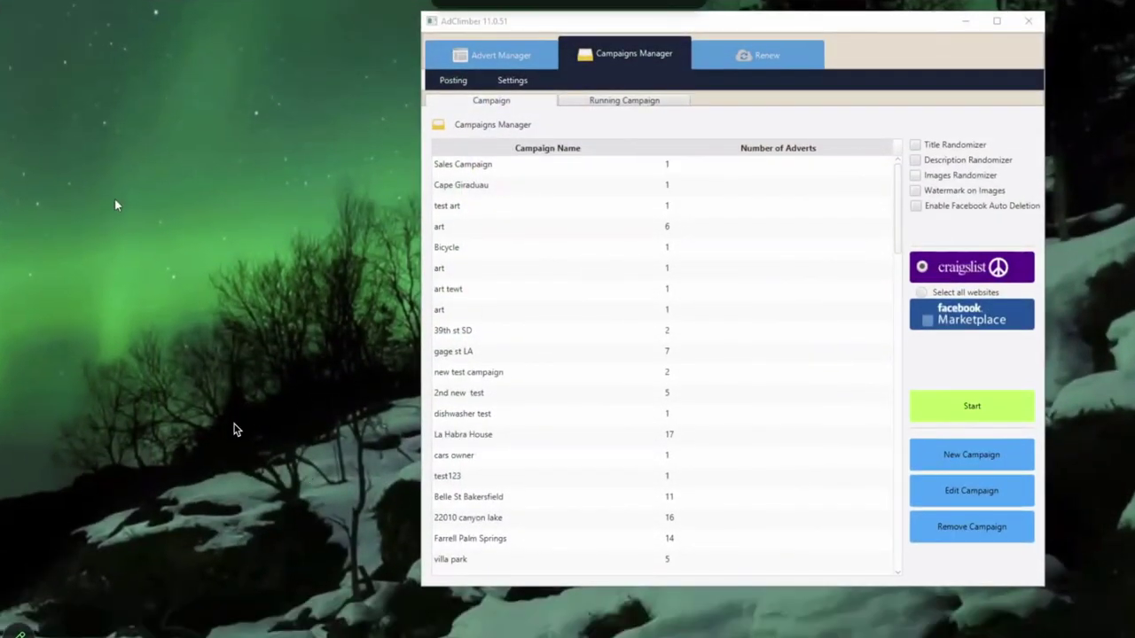
Step: Bring up AdClimber's advert list, open the new-advert dialog, and close it without creating anything
key(alt+Tab)
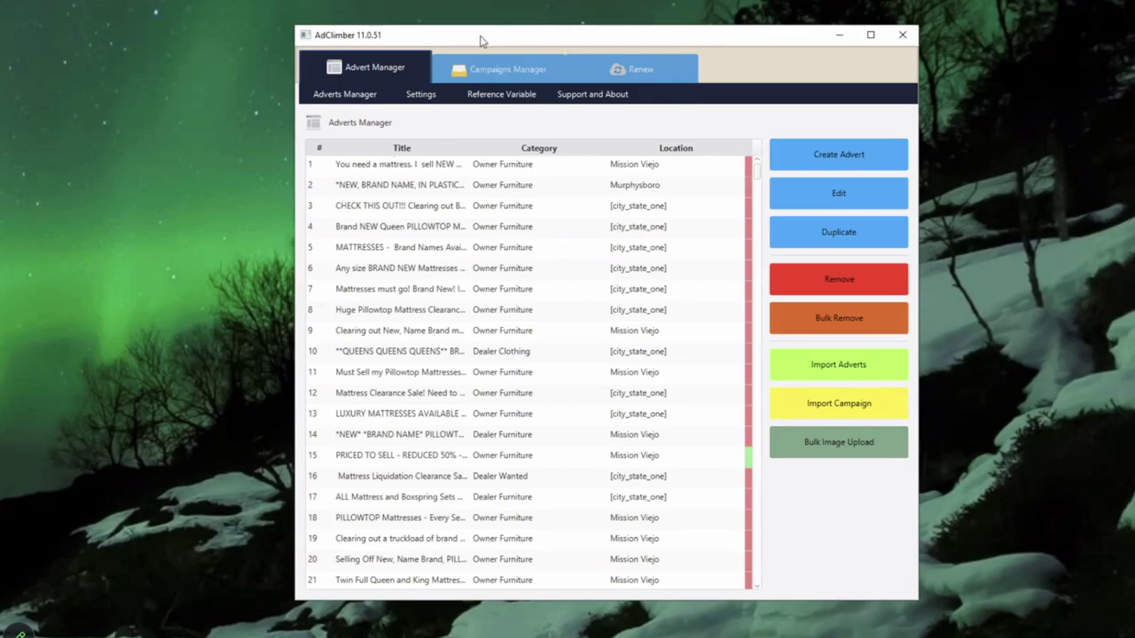
drag(484, 39, 467, 39)
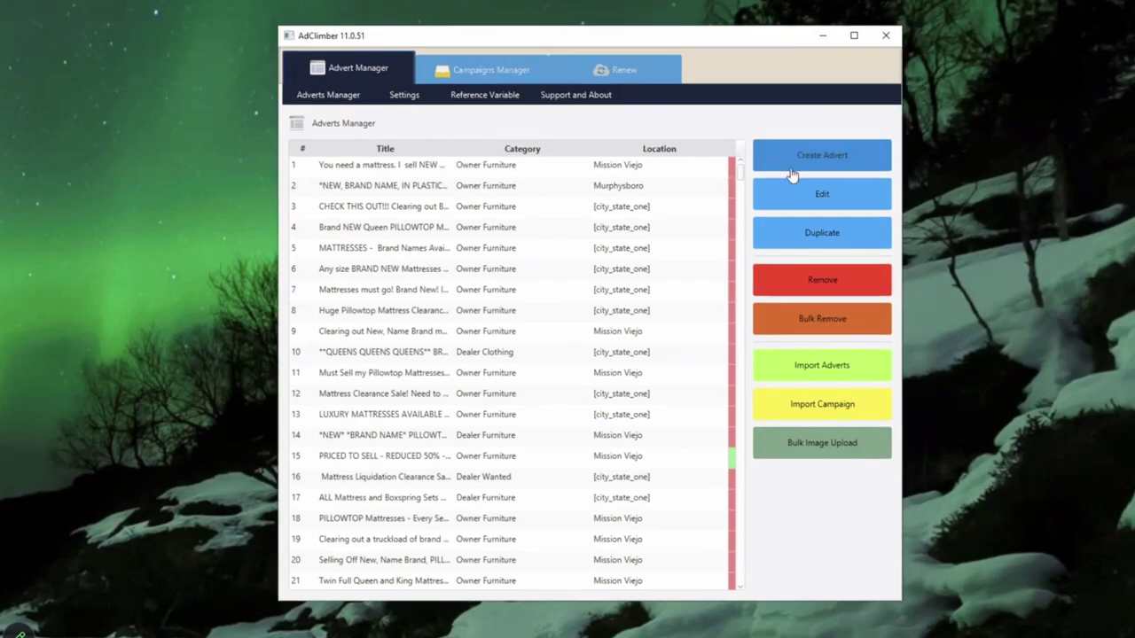
click(822, 156)
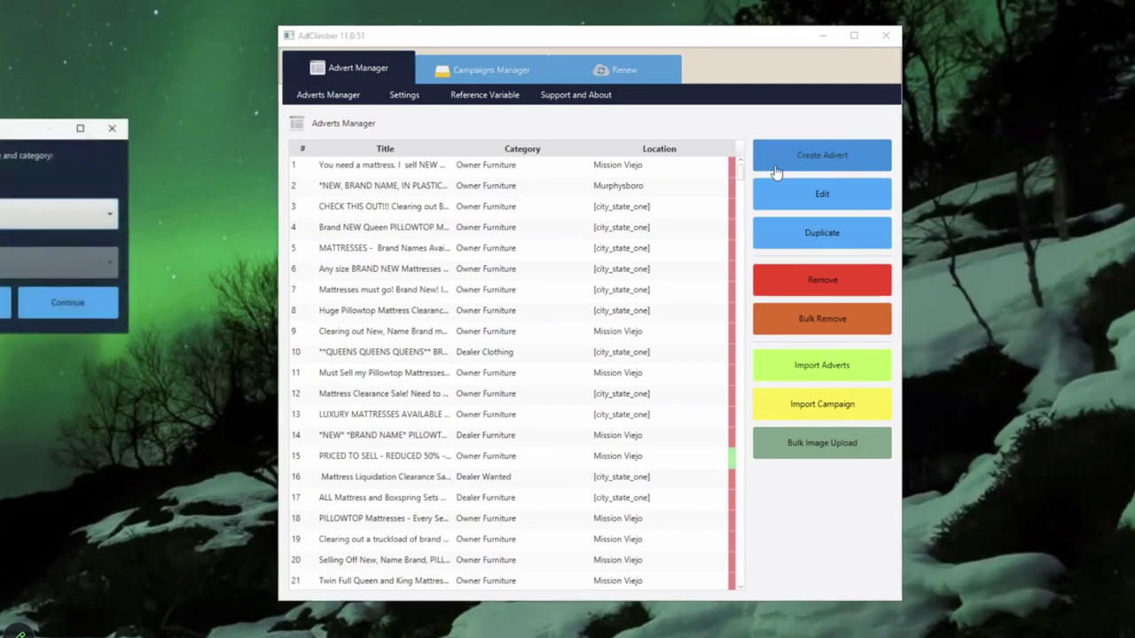
click(27, 214)
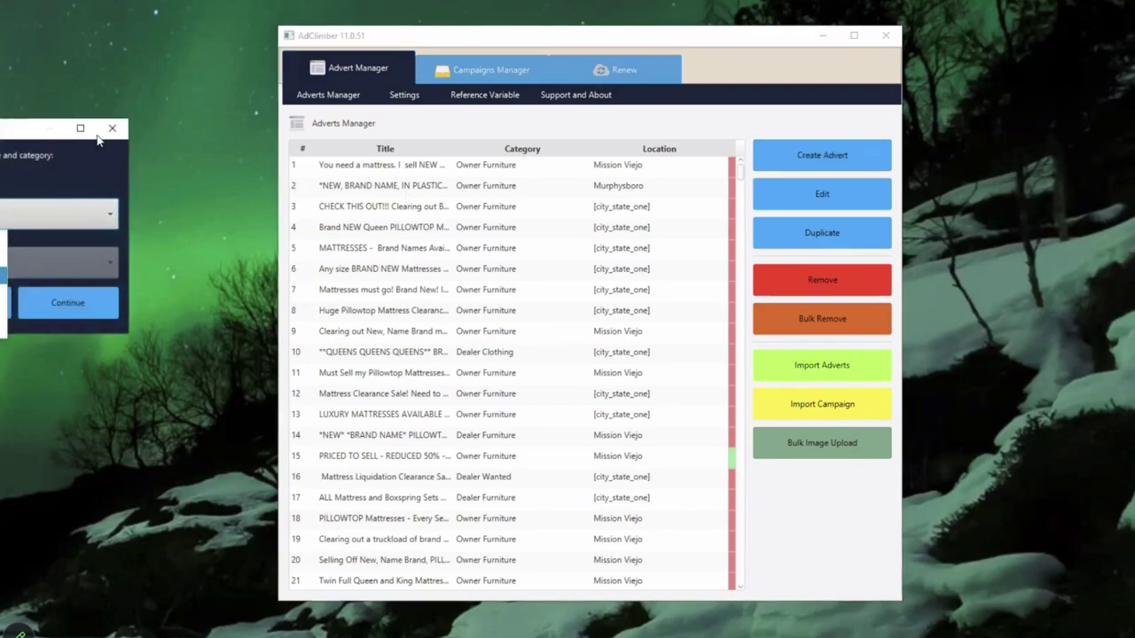
click(111, 127)
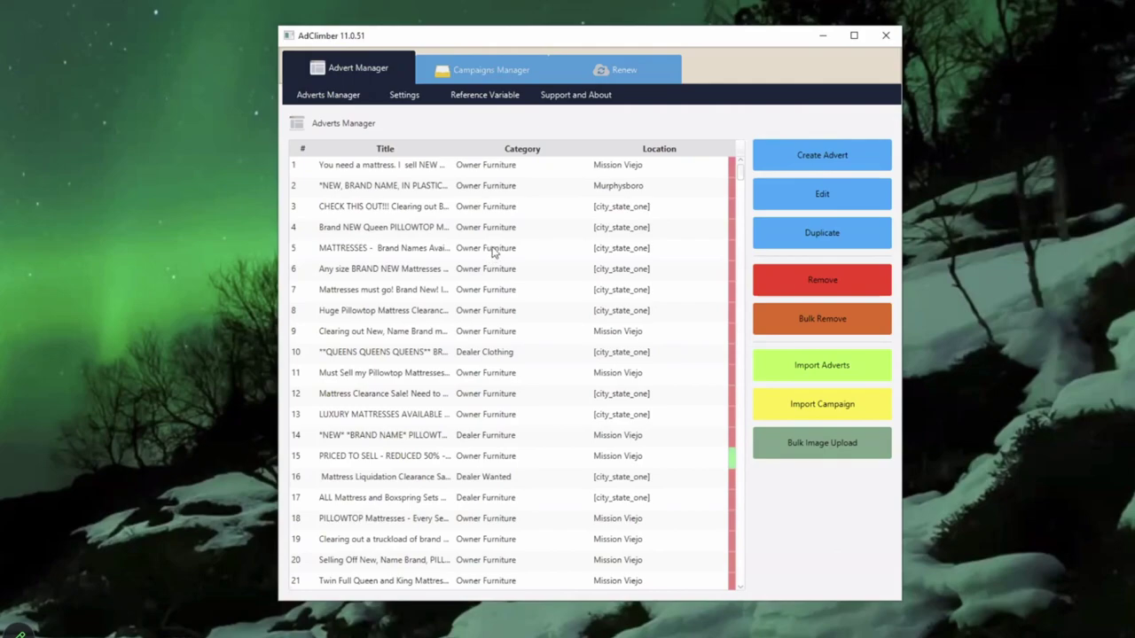
Step: Start a new campaign named monday with adverts 15, 23, 25 and 27, then close it
click(486, 72)
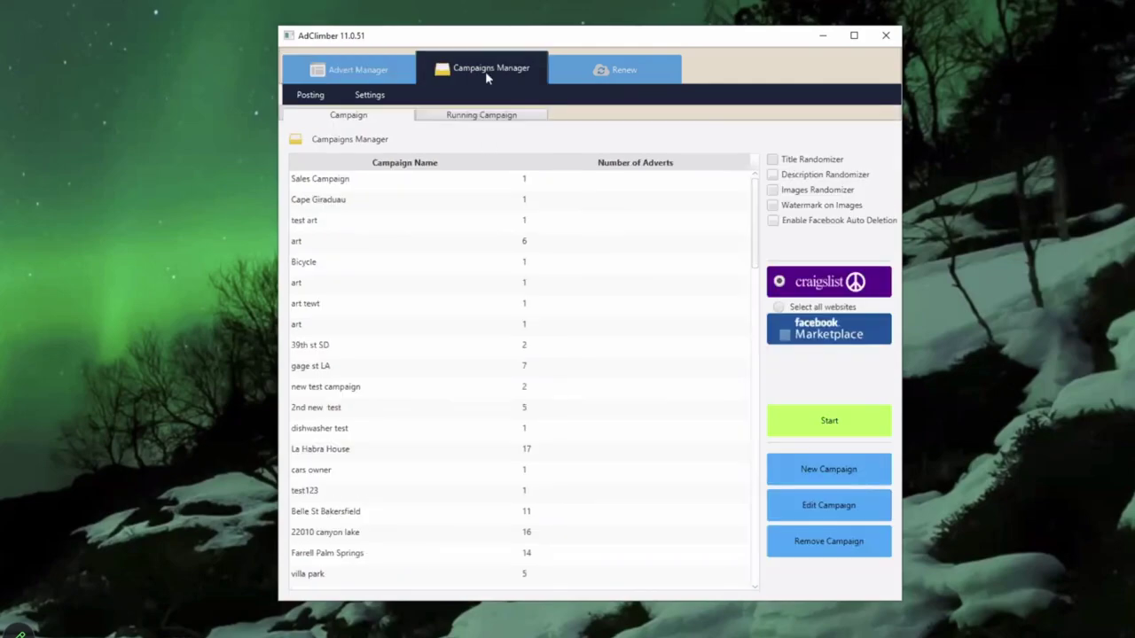
click(849, 476)
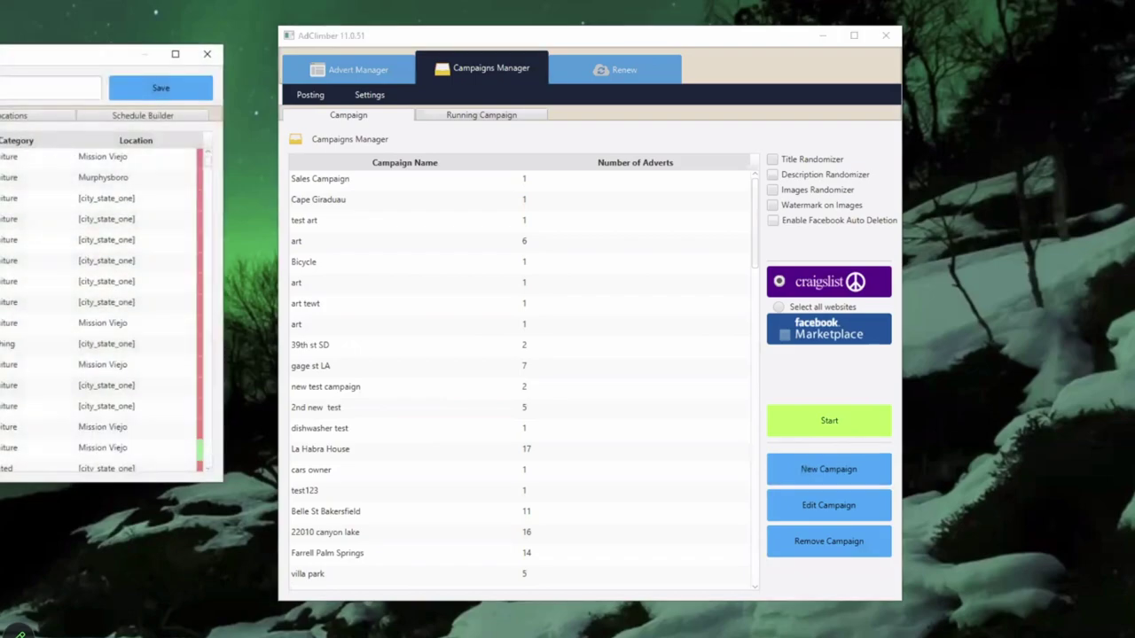
text(monday)
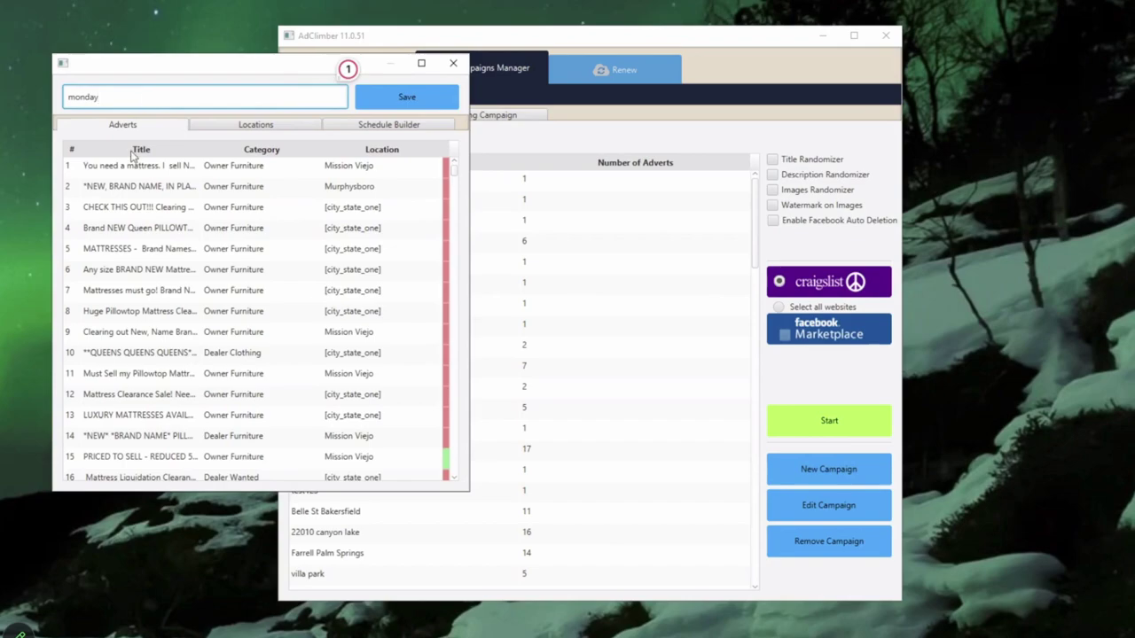
click(207, 456)
scroll(206, 460, down, 4)
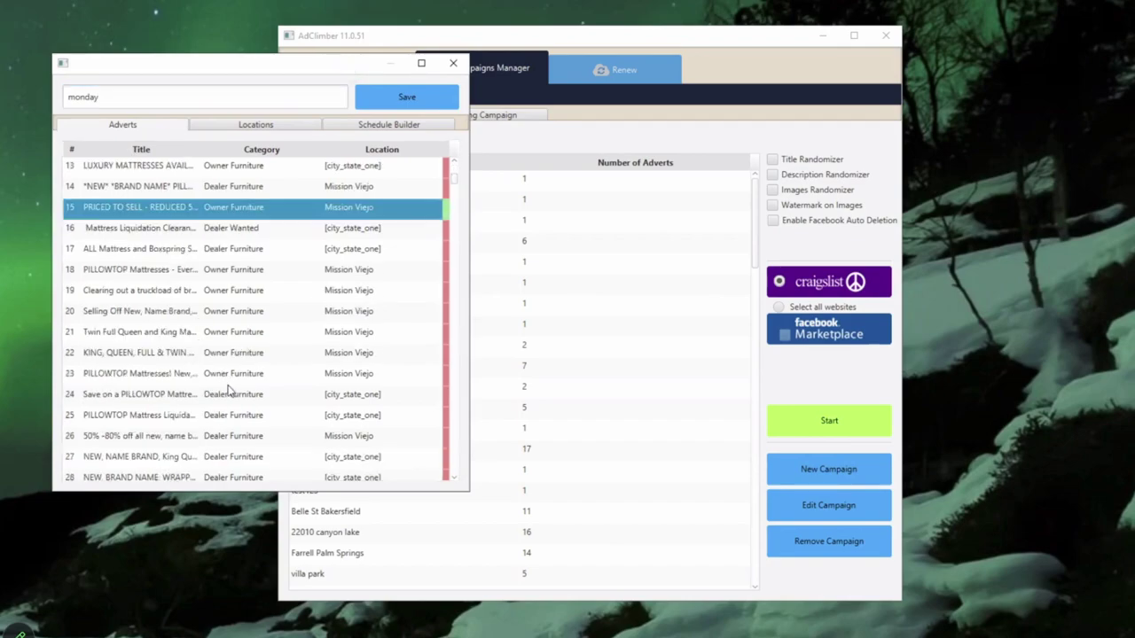
ctrl+click(229, 377)
ctrl+click(219, 423)
ctrl+click(227, 456)
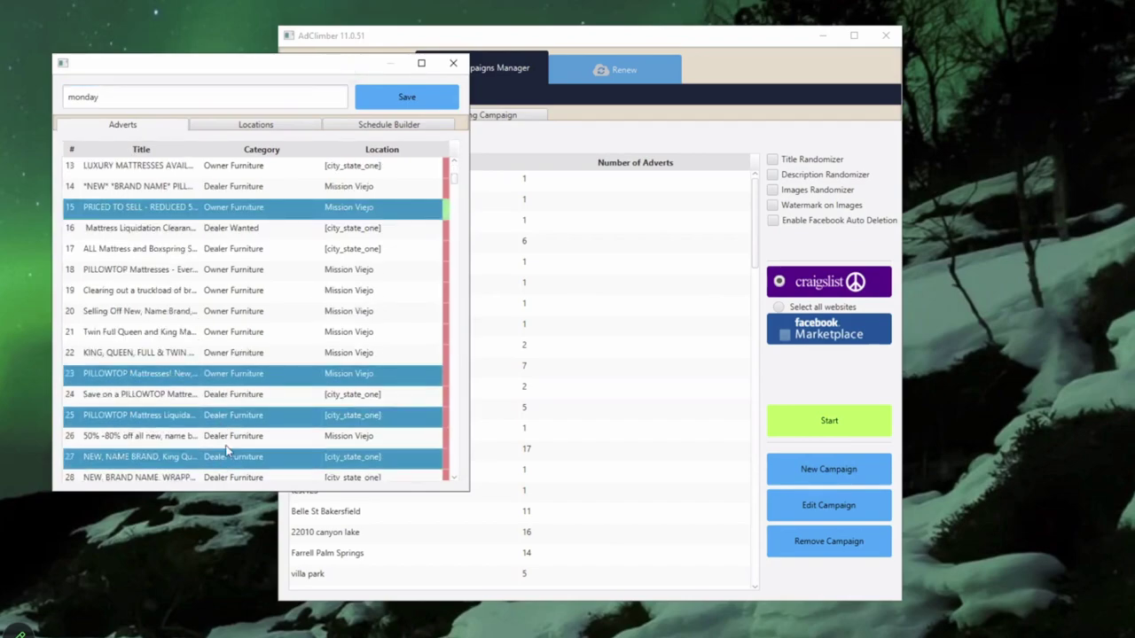
click(246, 124)
click(453, 63)
Step: Return to the Campaigns Manager list and select the Bicycle and gage st LA campaigns
click(359, 69)
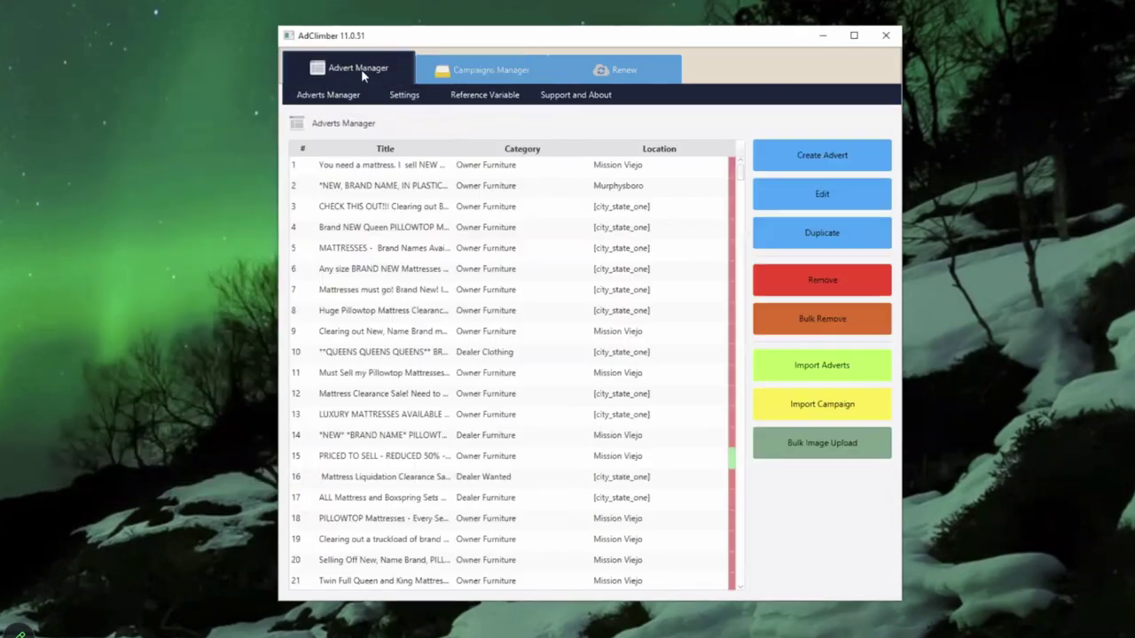
click(465, 75)
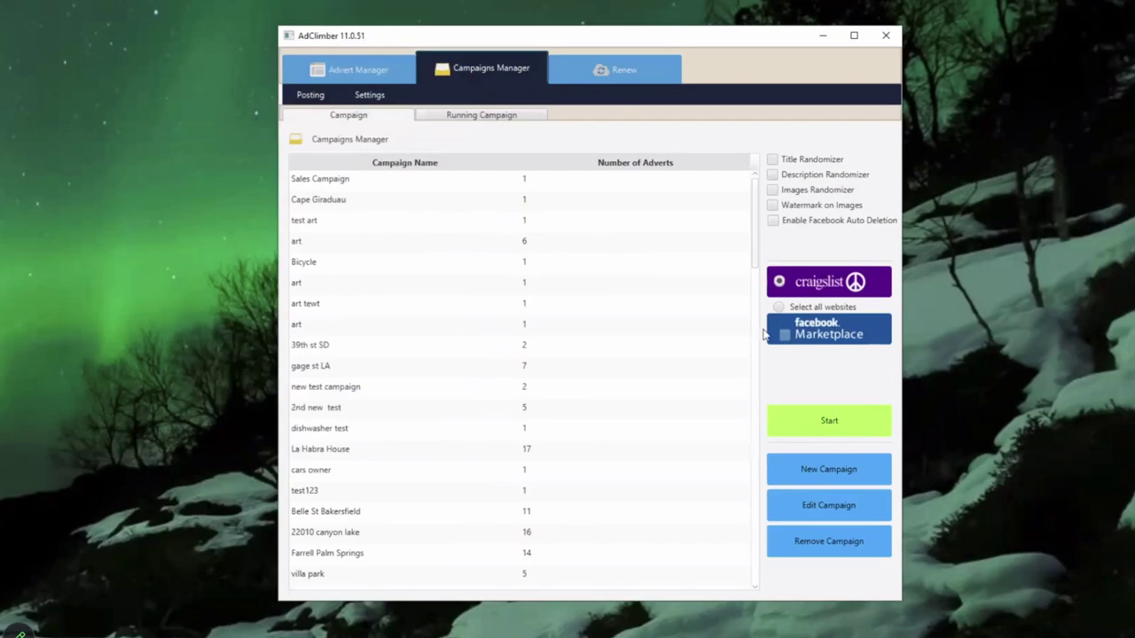
click(449, 256)
click(456, 374)
Step: Run the Sales Campaign with the chosen posting account and acknowledge its finished confirmation
click(393, 183)
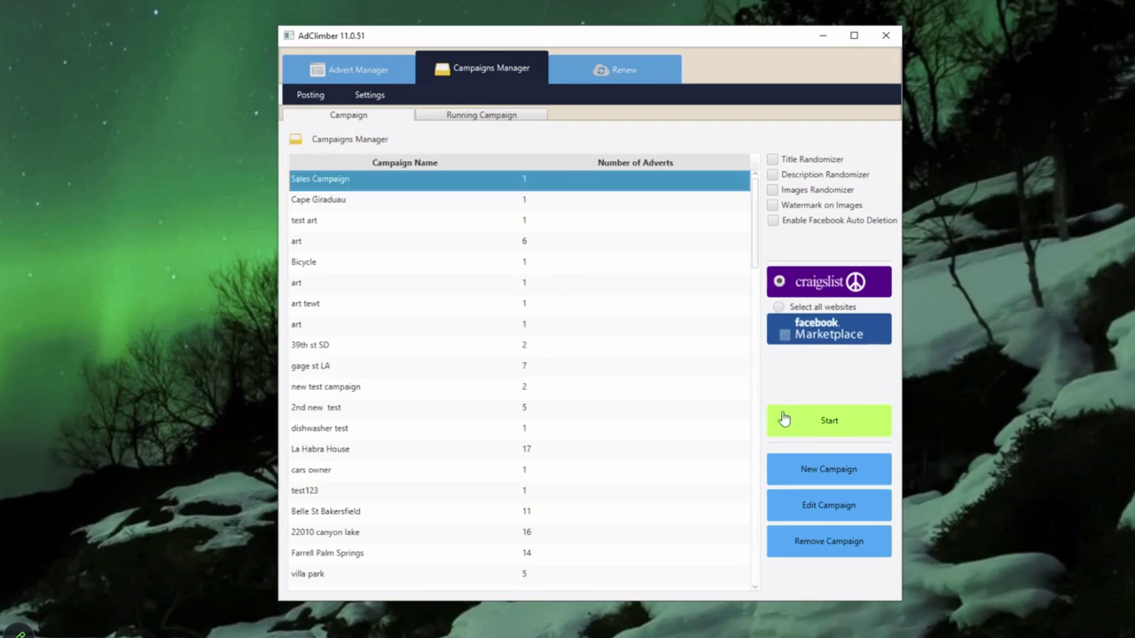
click(841, 422)
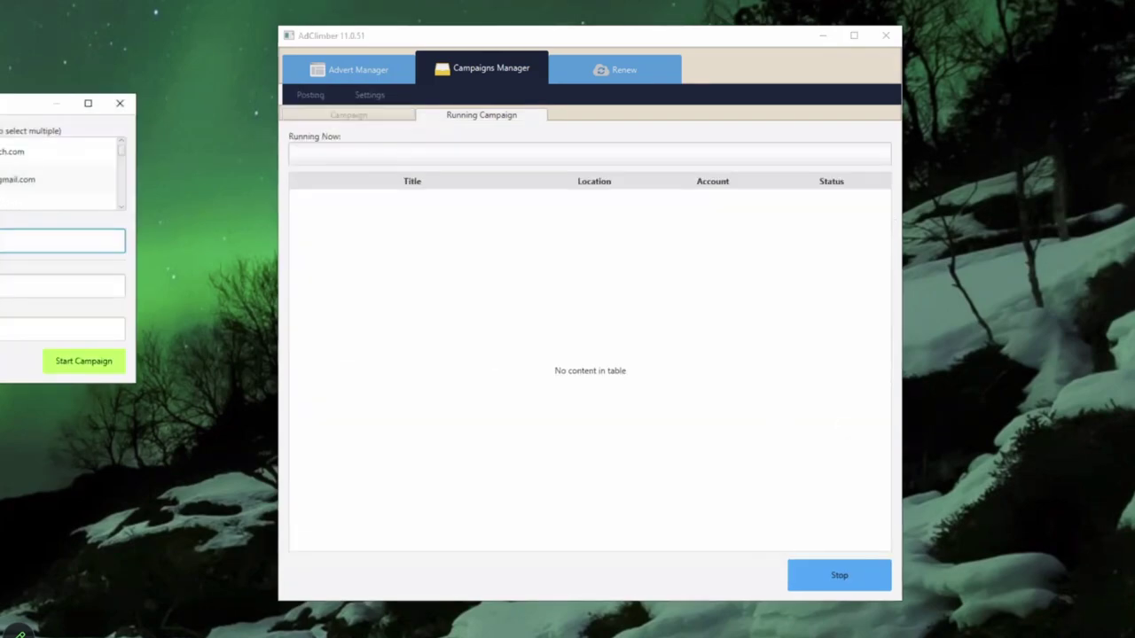
click(35, 195)
click(84, 368)
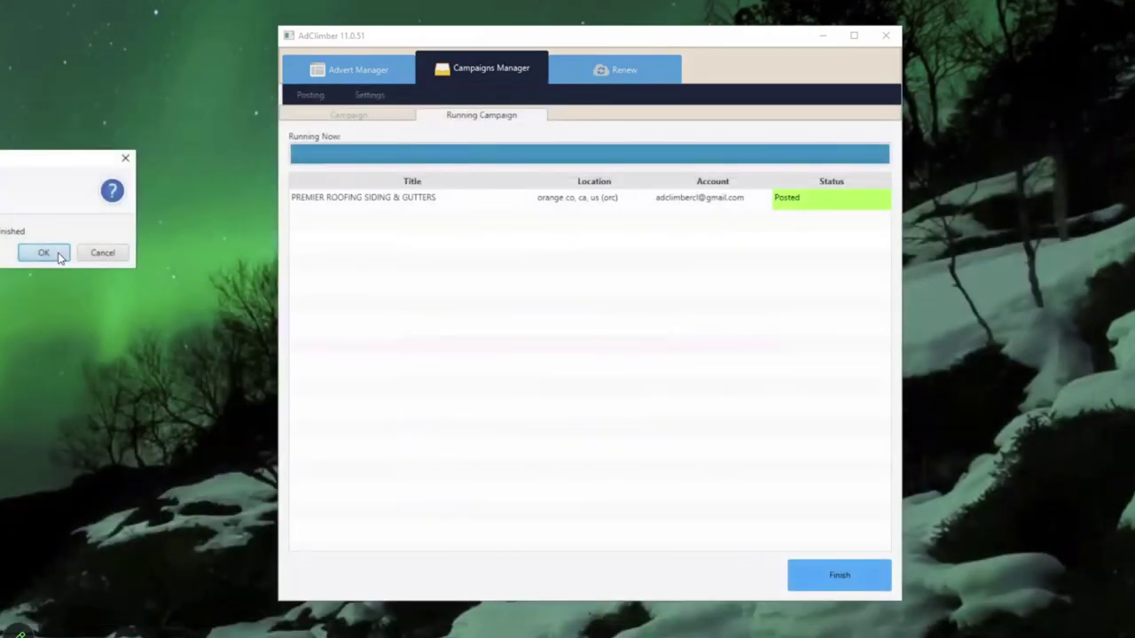
drag(32, 165, 236, 177)
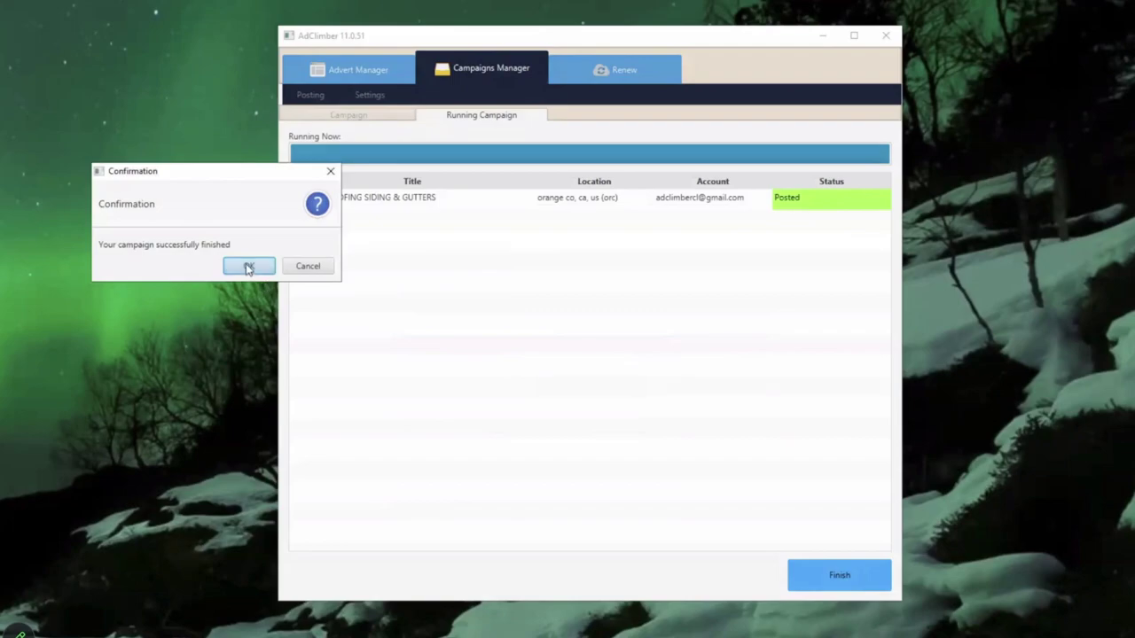
click(248, 267)
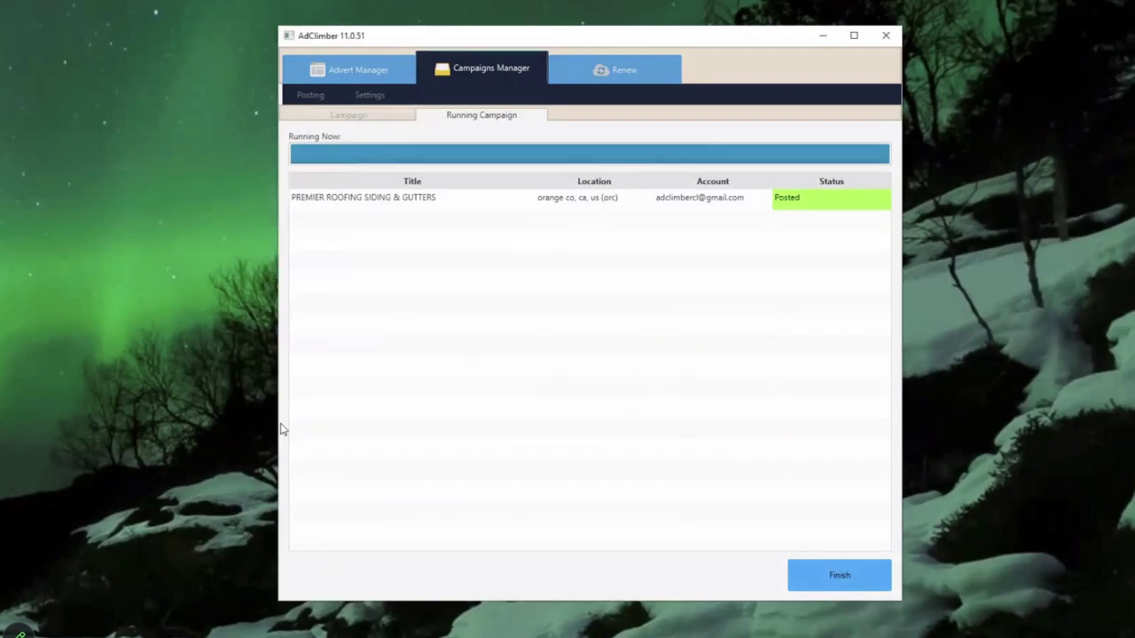
Step: Finish the campaign run, then start a new Real Estate advert in the Apts/Housing for Rent category
click(838, 578)
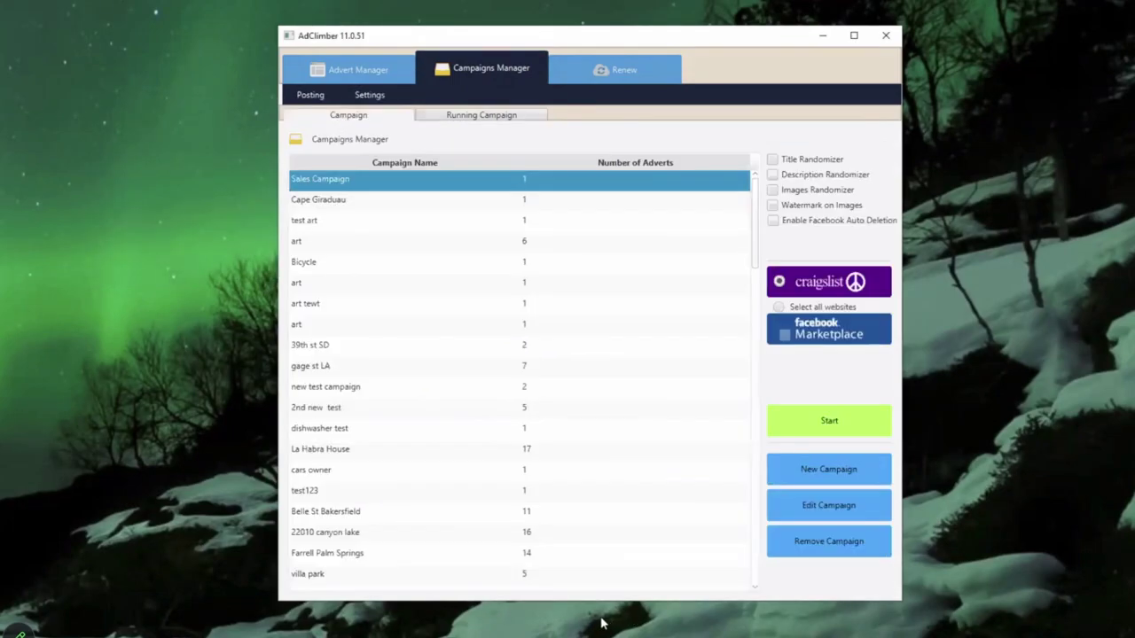
click(345, 76)
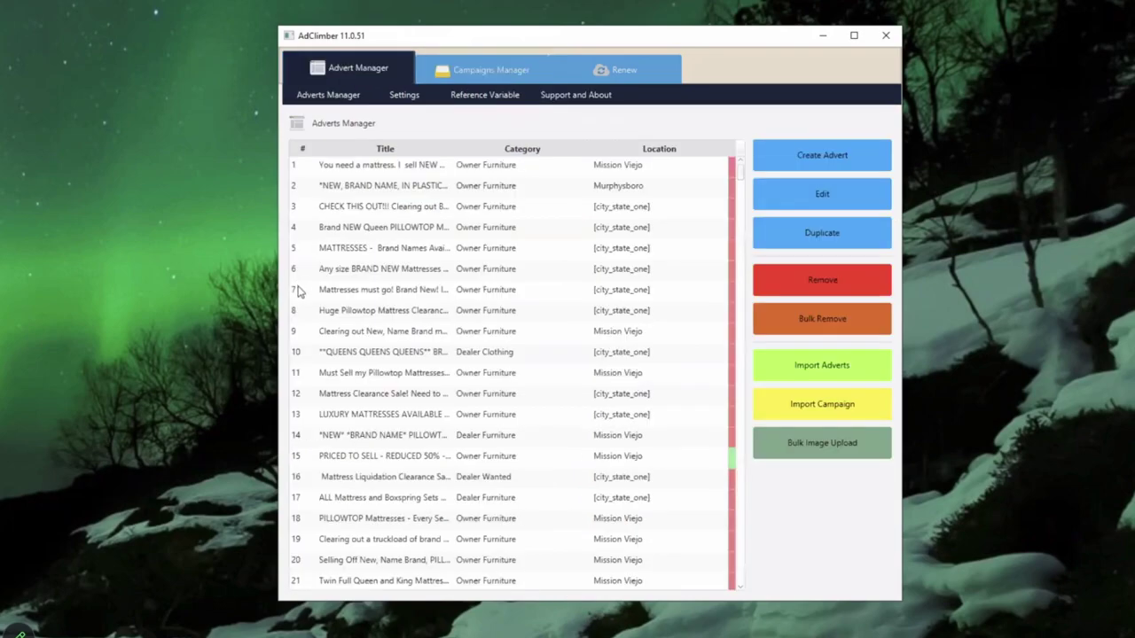
click(813, 163)
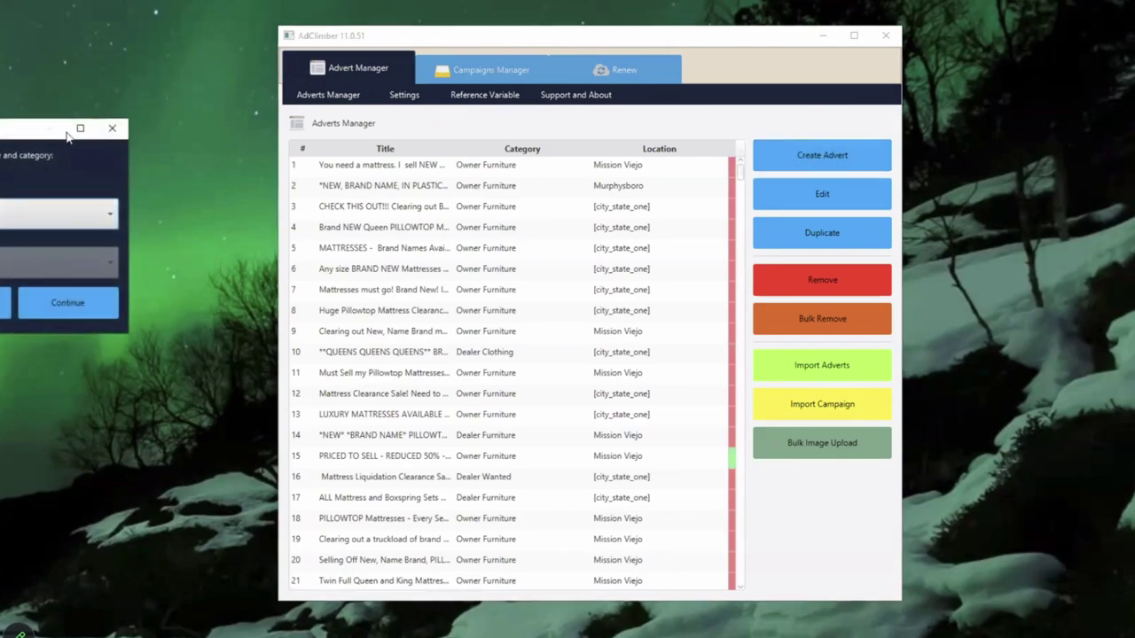
drag(67, 135, 357, 149)
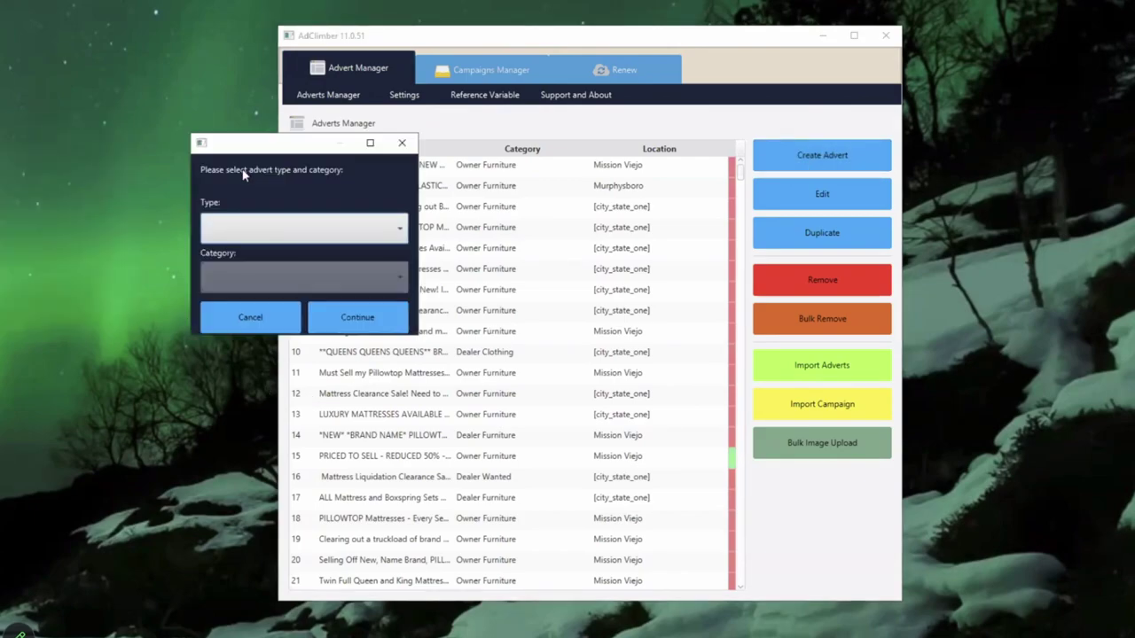
click(264, 239)
click(255, 325)
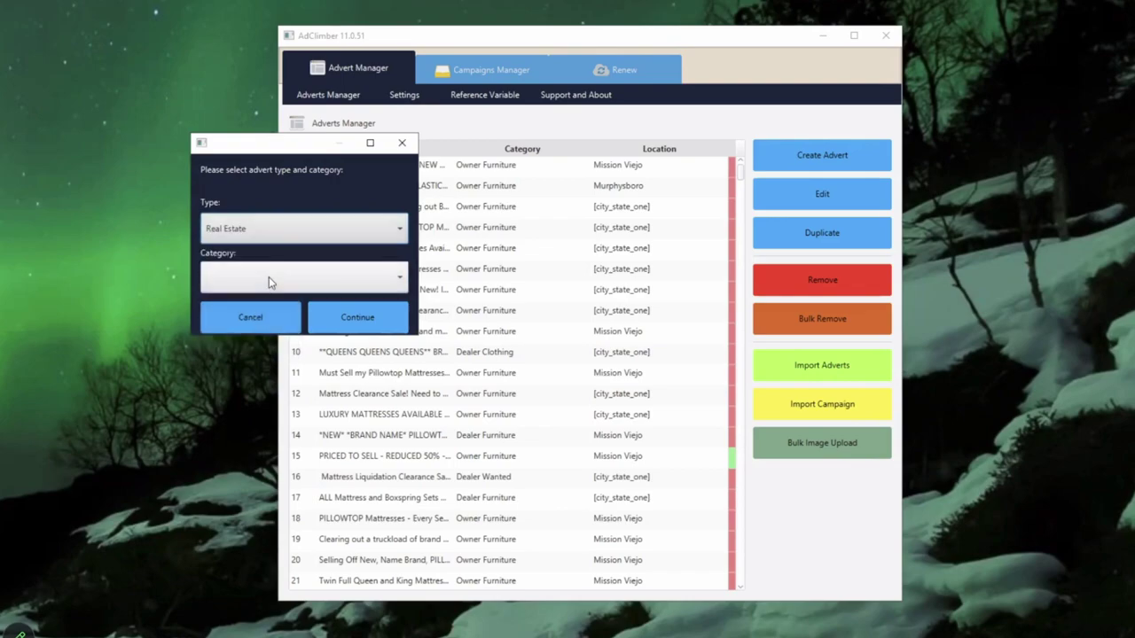
click(271, 282)
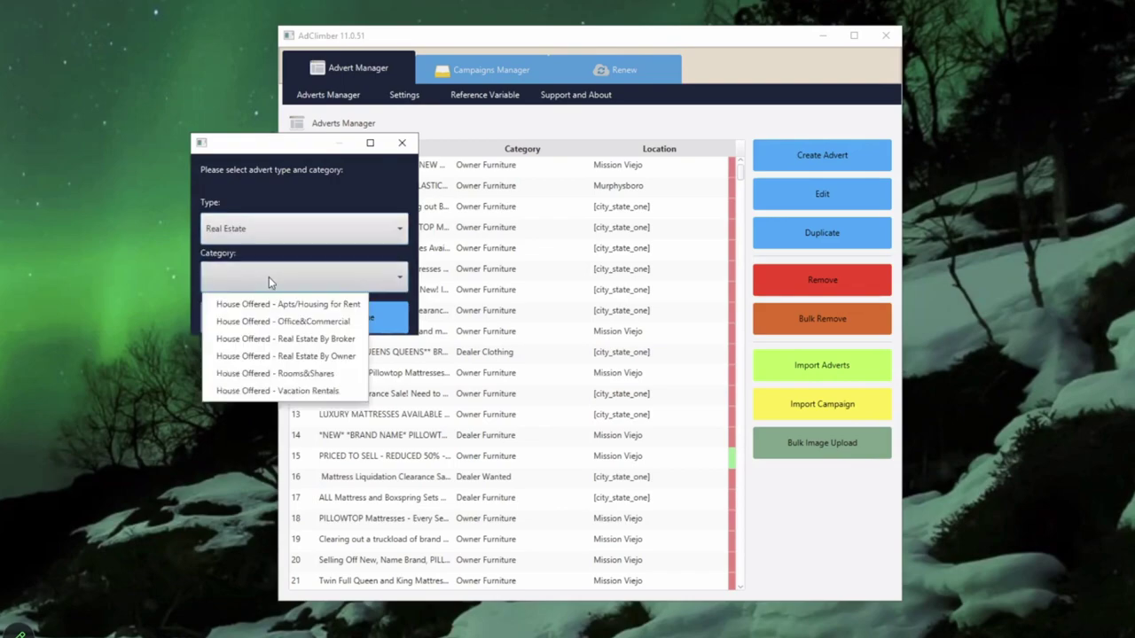
click(326, 304)
Step: Open the Apts Renting form and enter the title 'Great Apt For Rent'
click(355, 318)
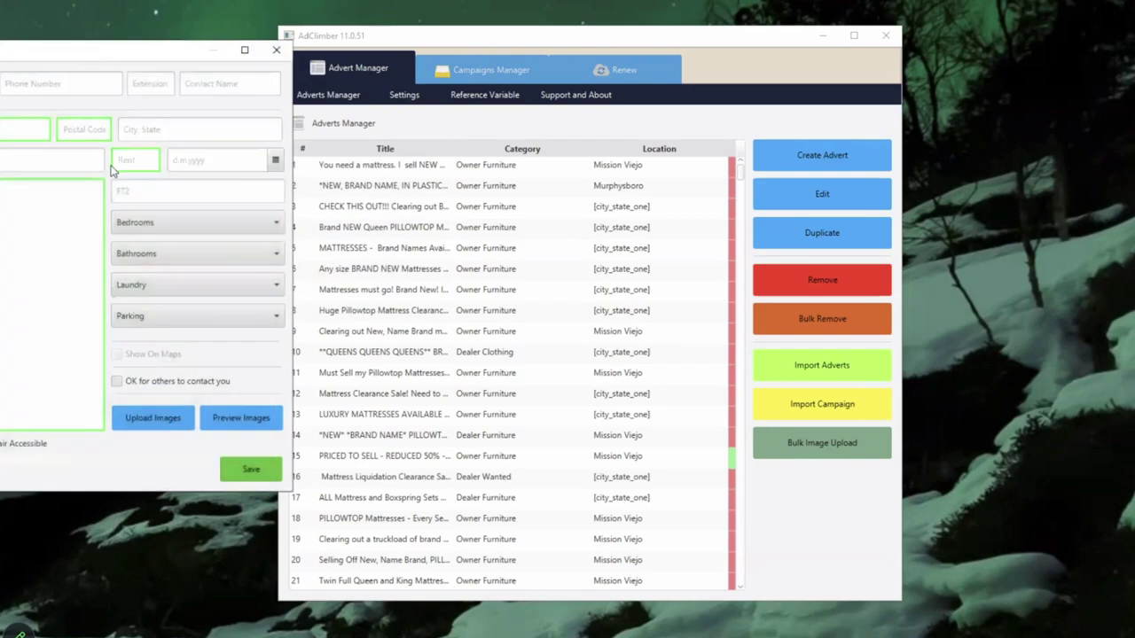
drag(97, 50, 533, 61)
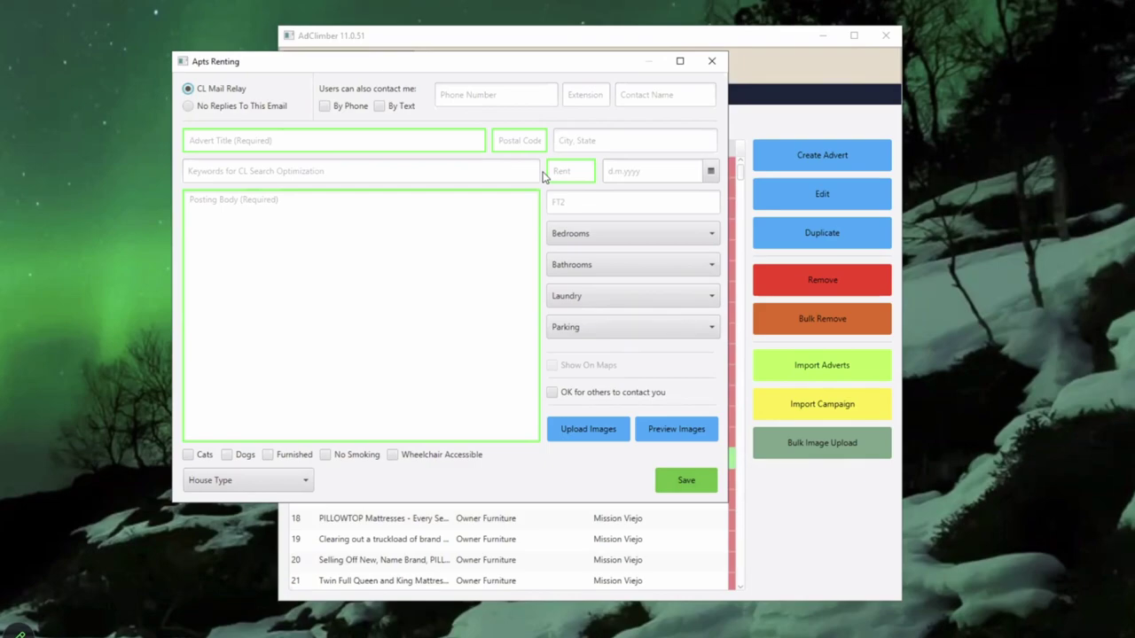
click(381, 275)
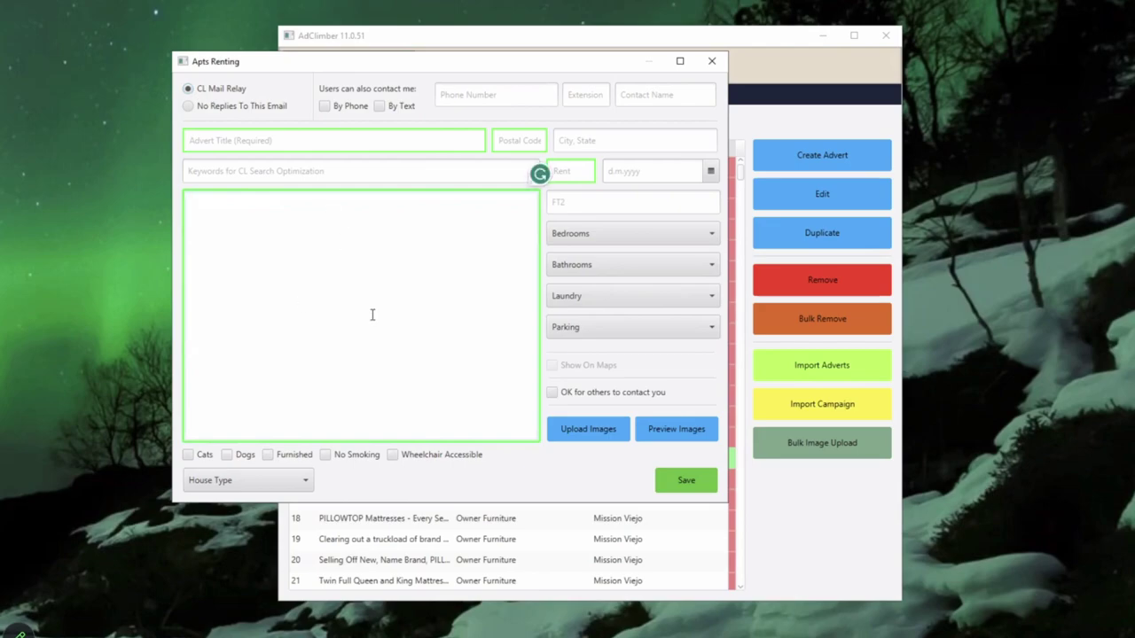
click(295, 142)
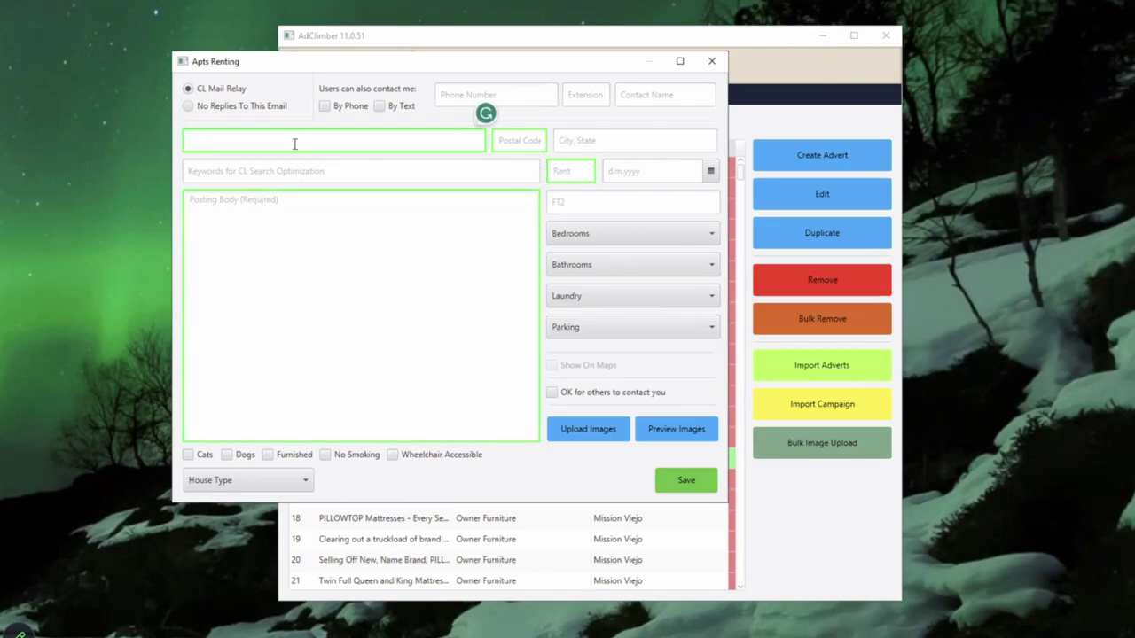
text(Great Apt For Rent)
Step: Fill in city Austin TX and postal code, replacing 12345 with 78737
click(511, 138)
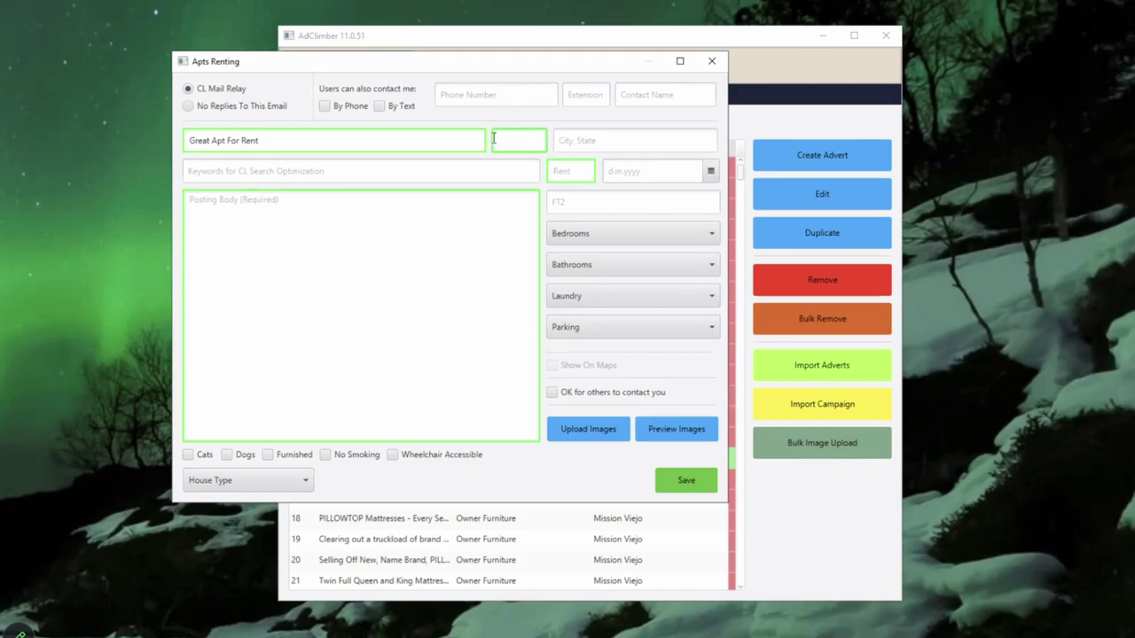
text(12345)
click(588, 142)
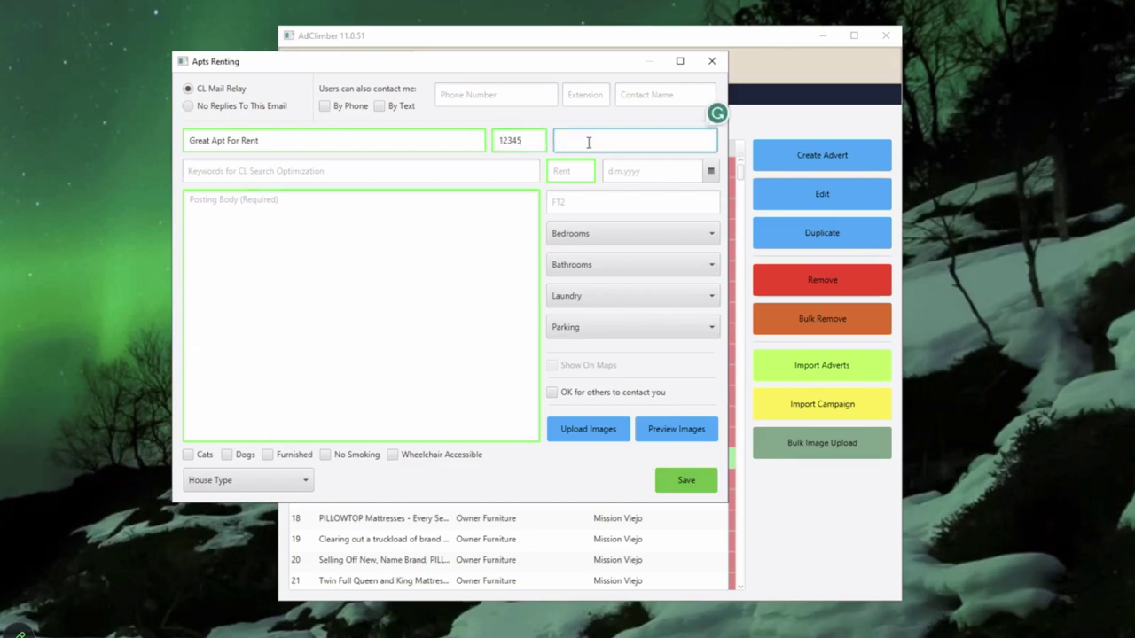
text(Austin TX)
key(Tab)
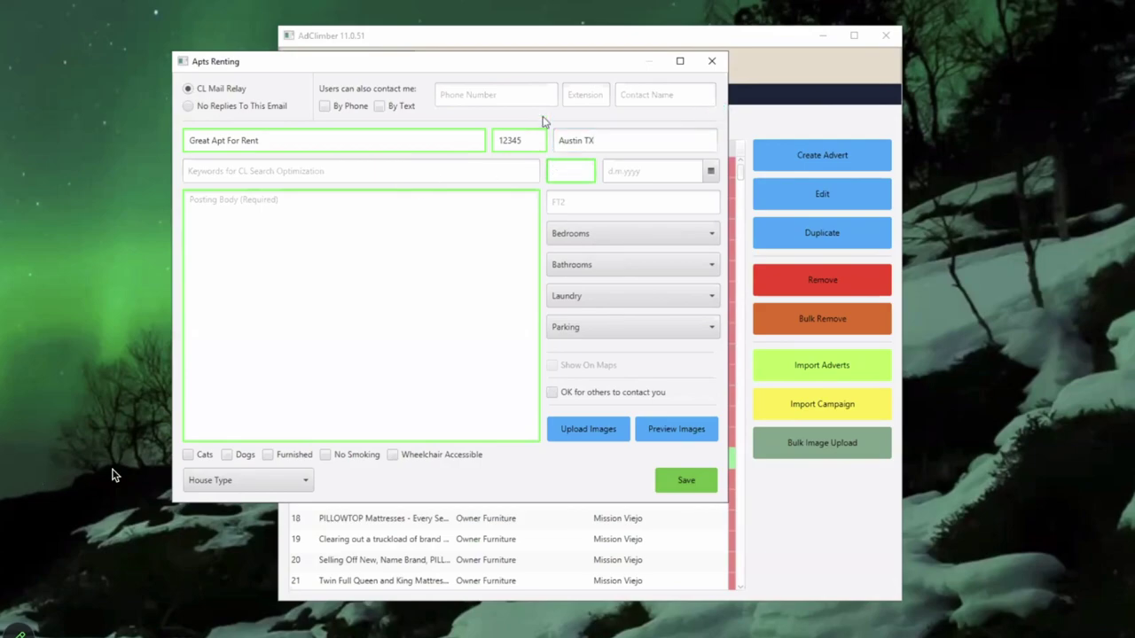
drag(539, 62, 662, 79)
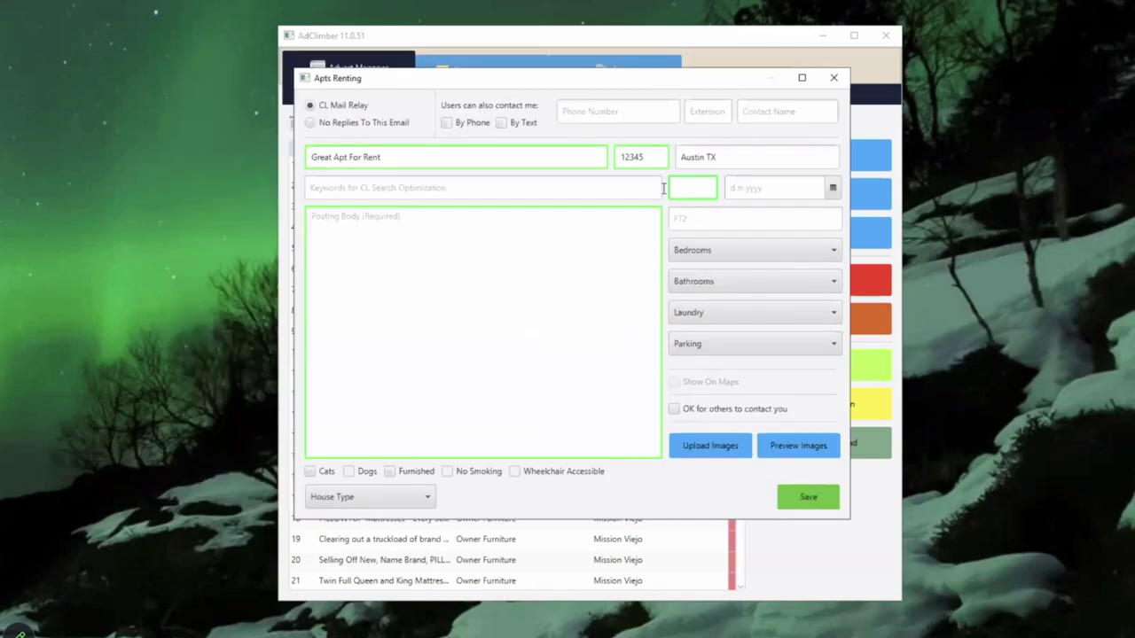
double_click(625, 157)
text(78)
text(737)
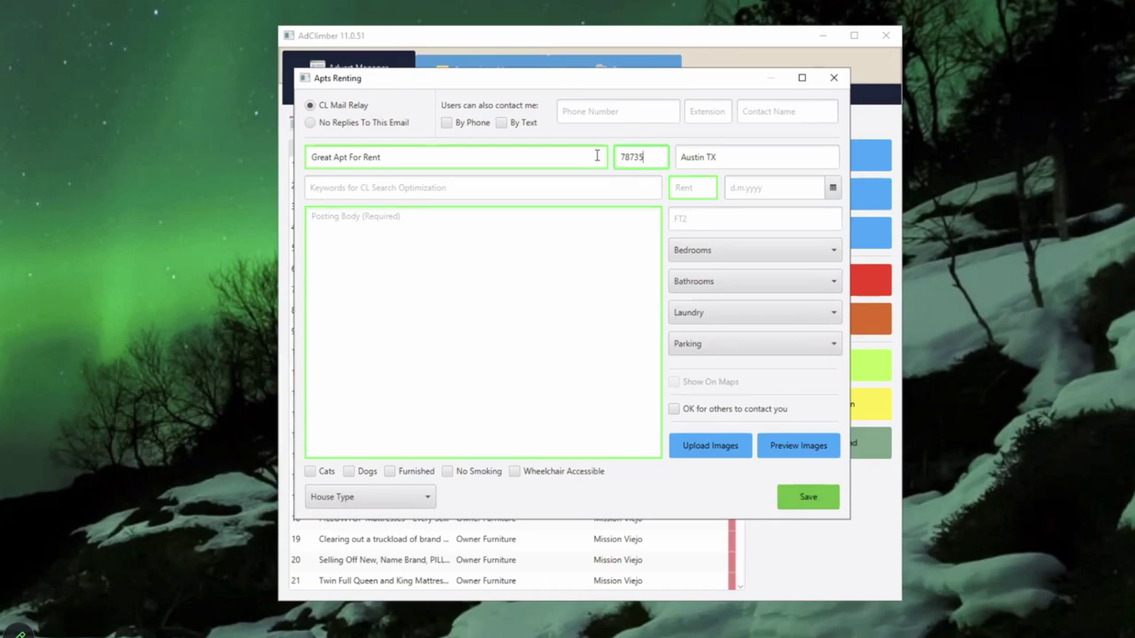
Step: Enter rent 2200, availability date 25 July 2023 and 1400 square feet
click(686, 188)
text(2200)
click(755, 186)
click(832, 187)
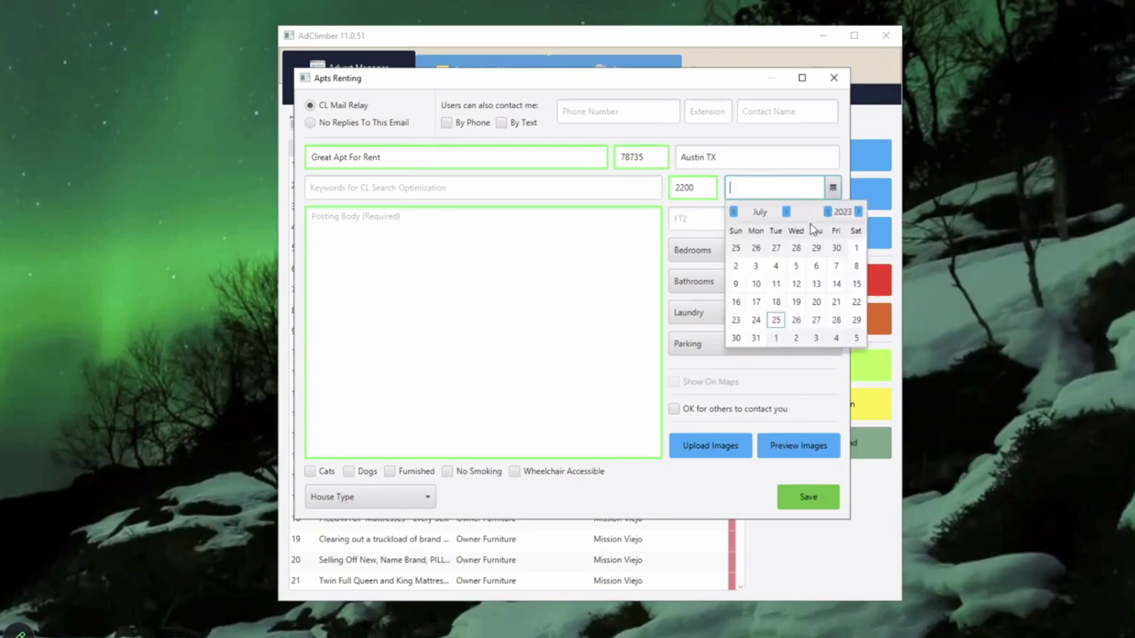
click(777, 321)
click(689, 221)
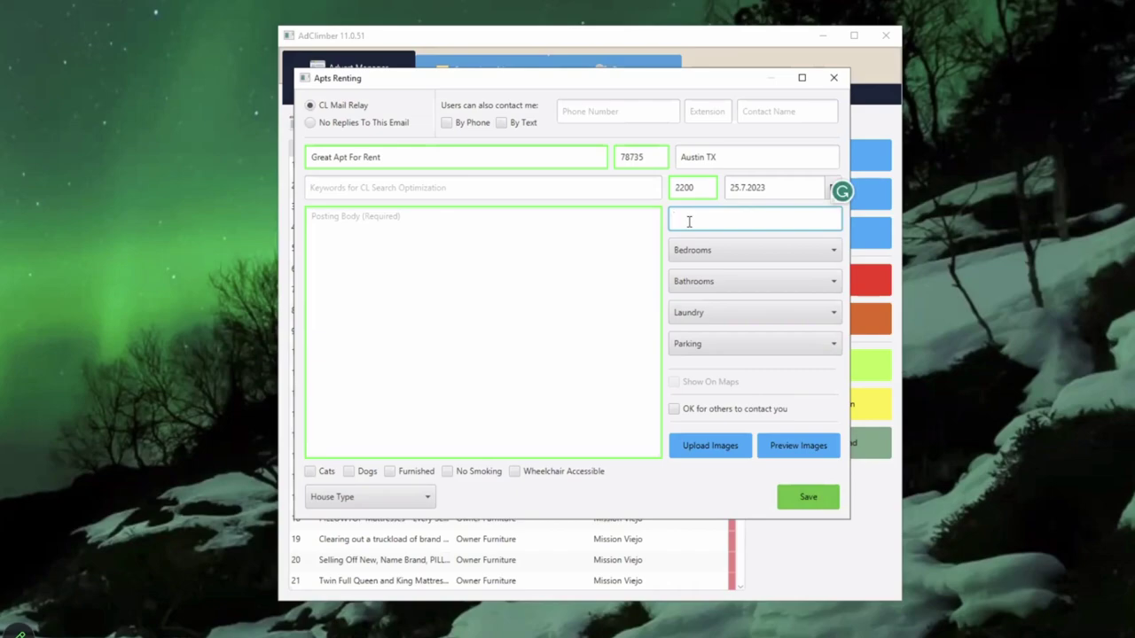
text(1400)
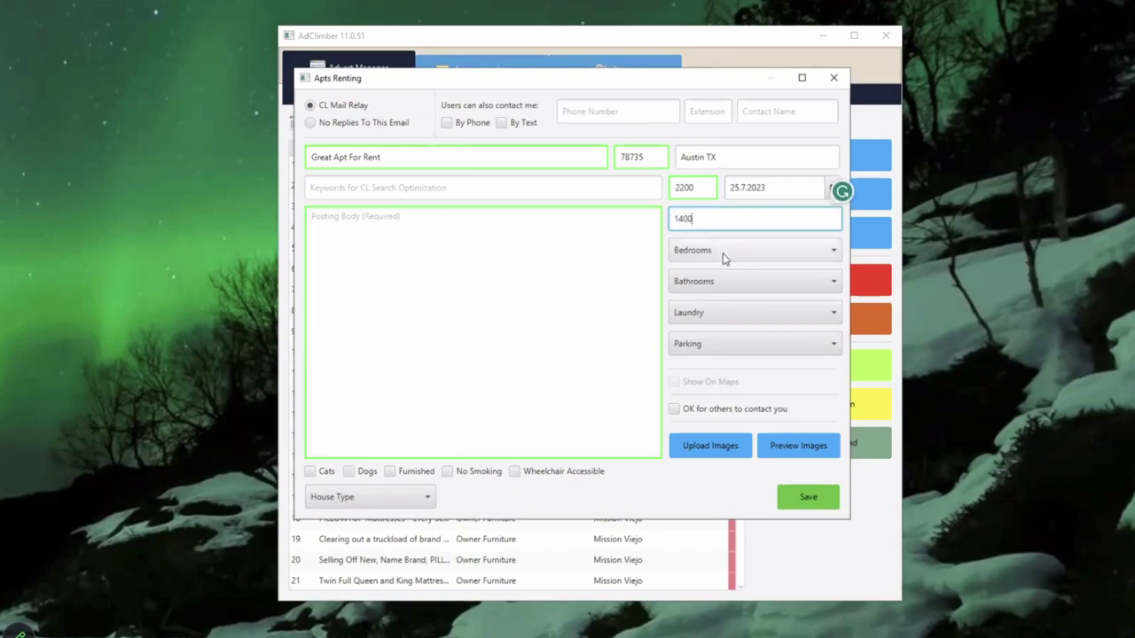
Step: Set 2 bedrooms, 2 bathrooms, w/d in unit laundry and carport parking
click(723, 257)
click(698, 304)
click(709, 282)
click(702, 372)
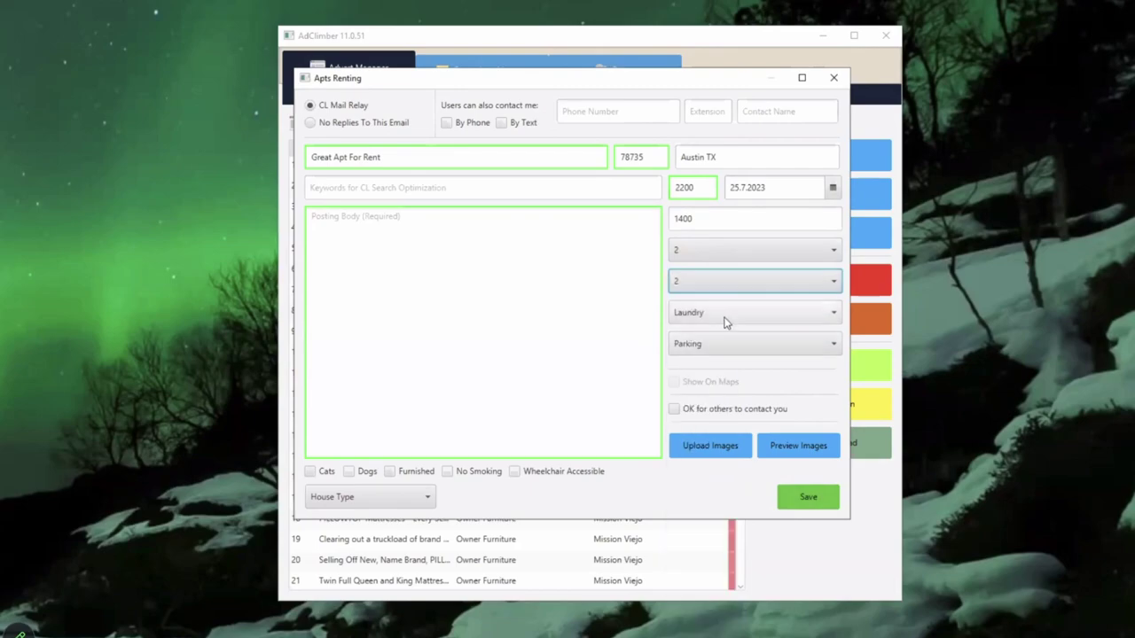
click(724, 323)
click(725, 342)
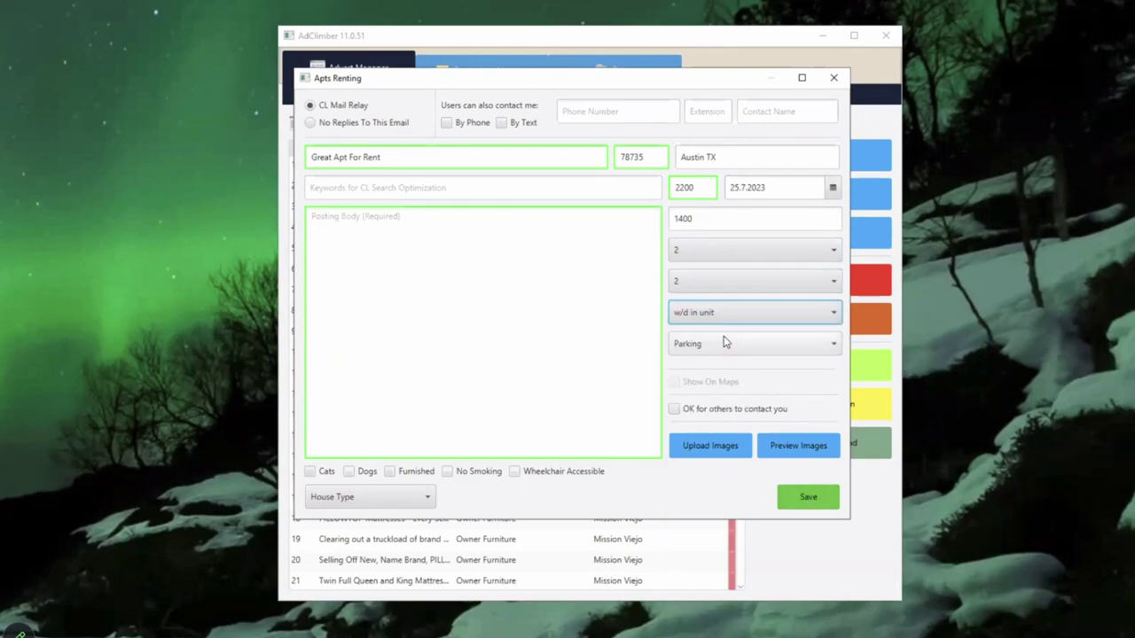
click(723, 343)
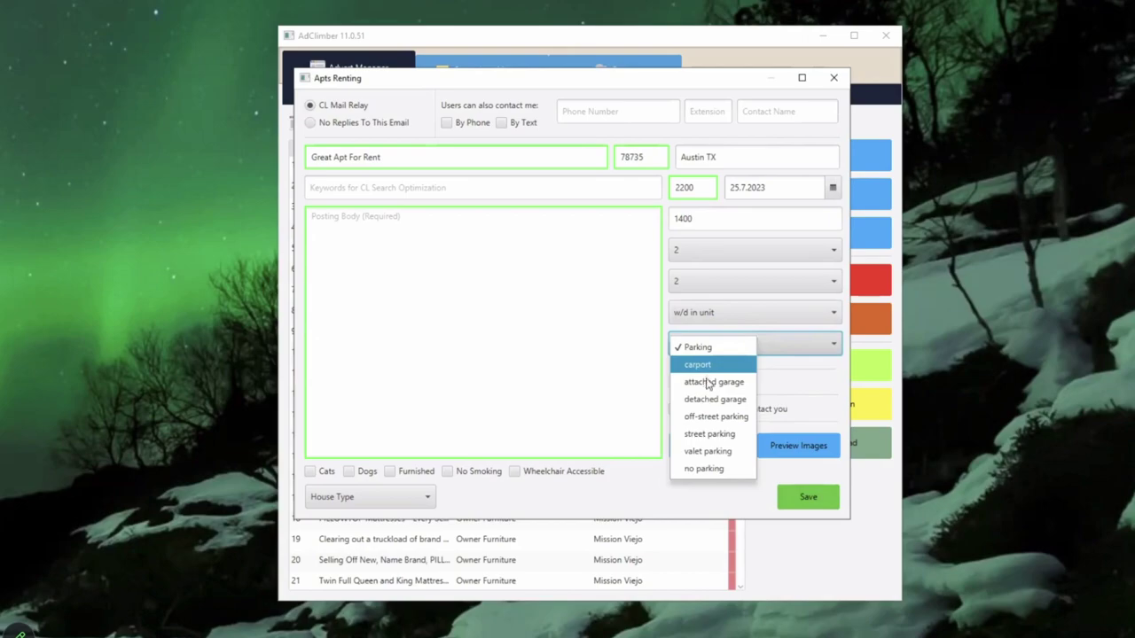
click(697, 364)
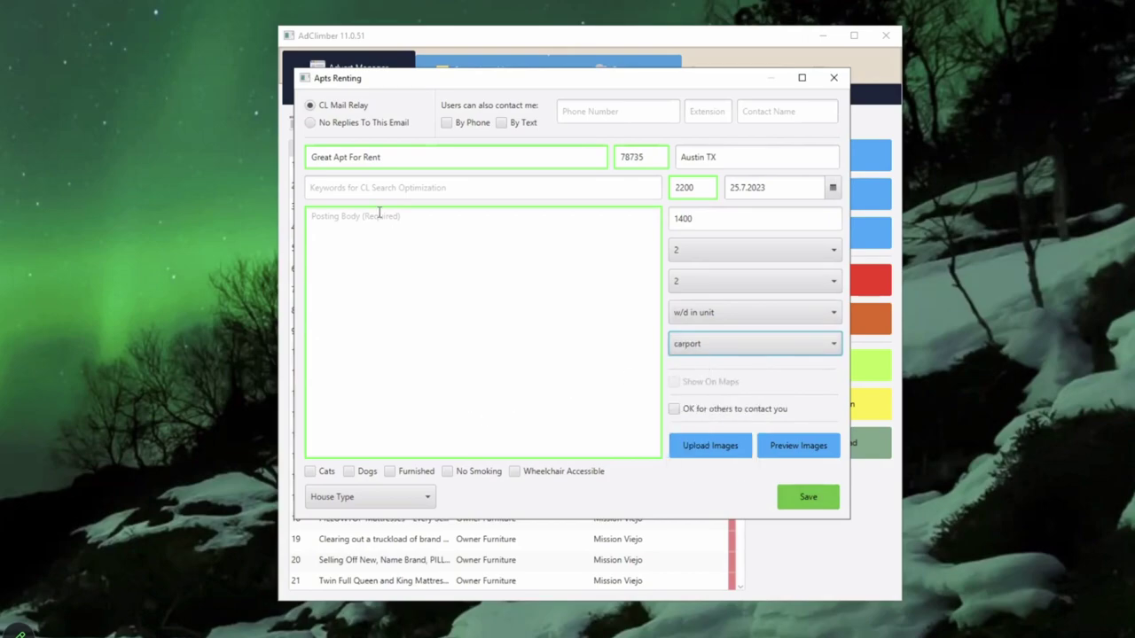
Step: Fill in the contact phone number and the contact name 'Sales'
click(401, 187)
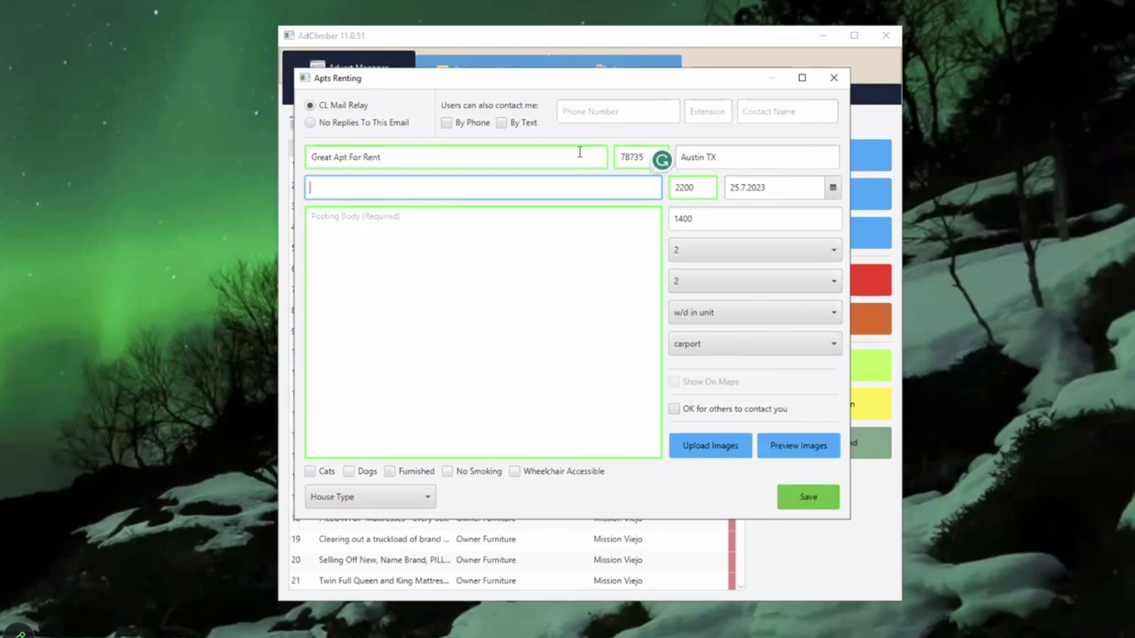
click(609, 116)
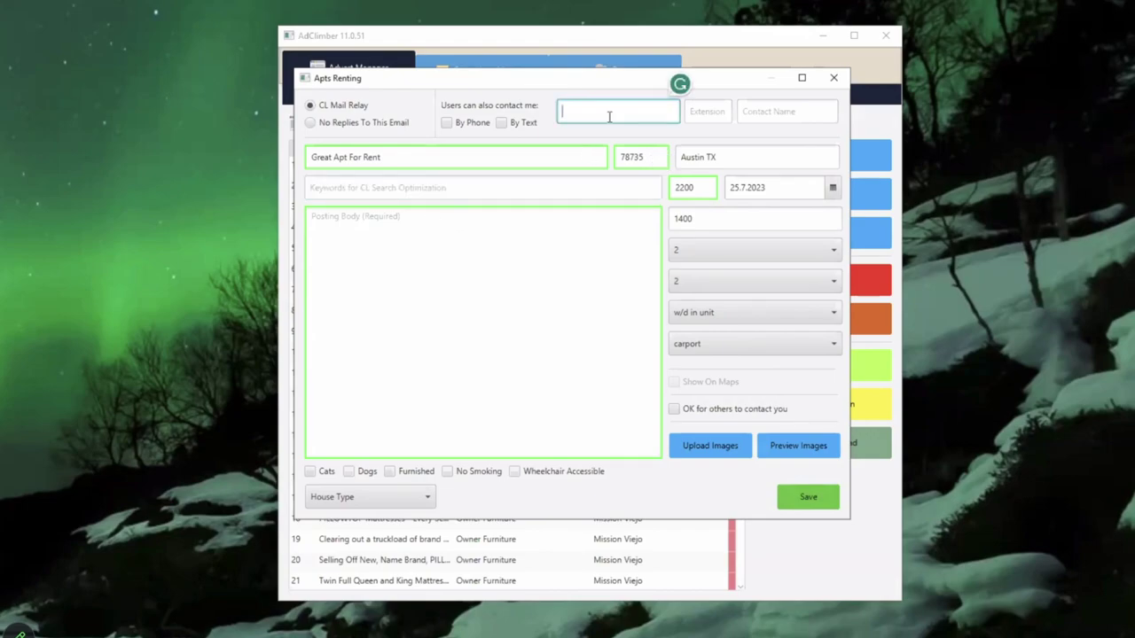
click(761, 113)
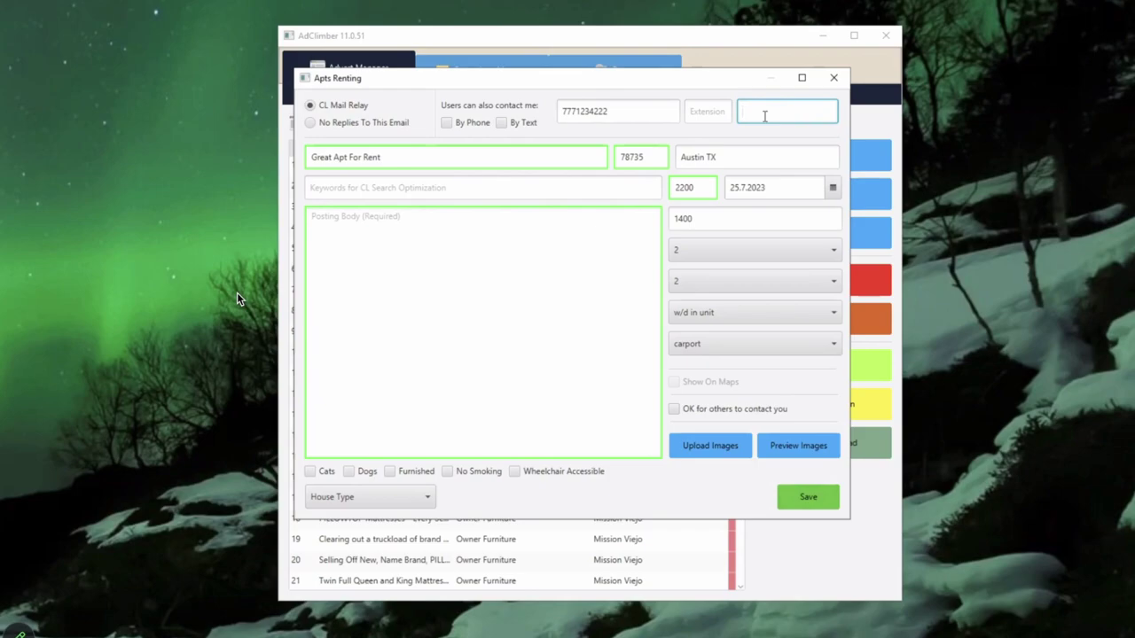
text(Sales)
Step: Tick Dogs and Wheelchair Accessible and set the house type to condo
click(350, 473)
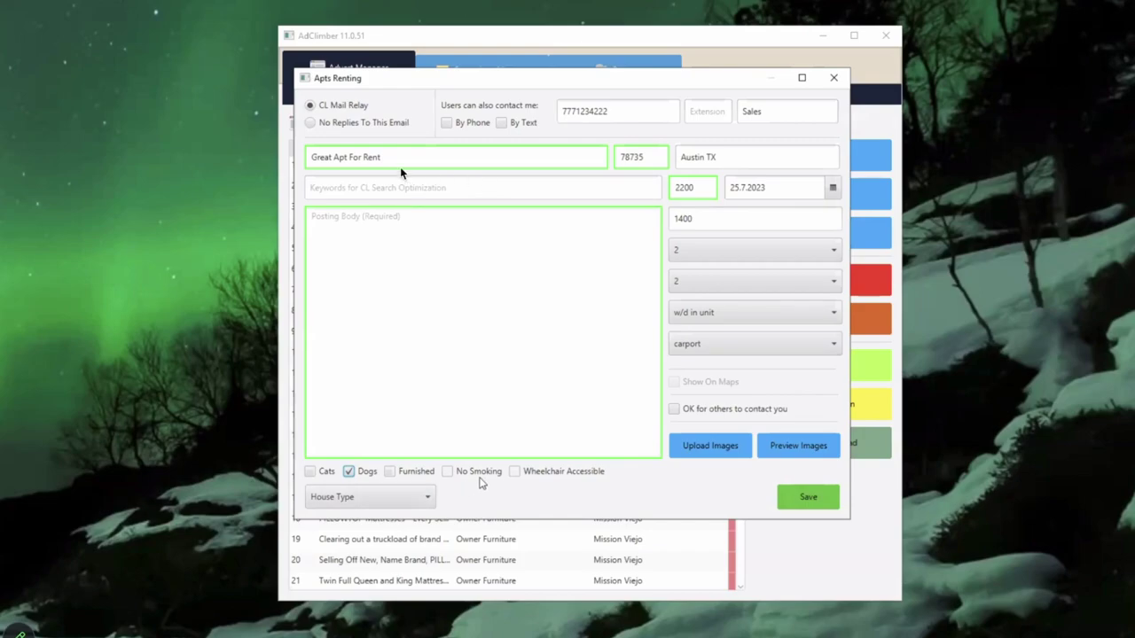
click(515, 472)
click(424, 498)
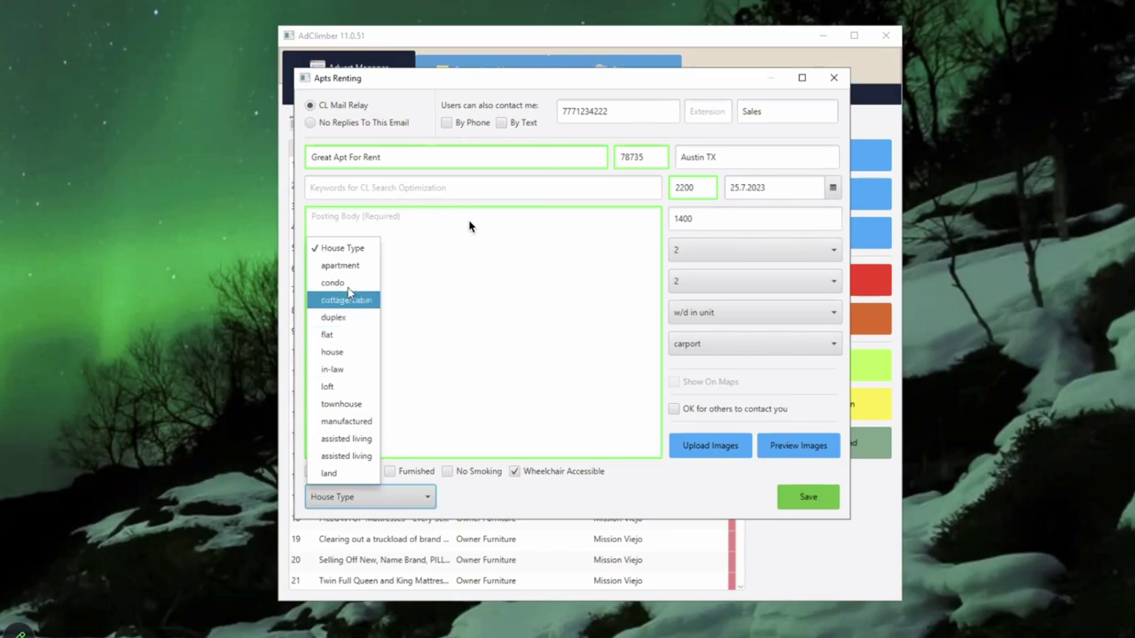
click(351, 283)
click(386, 187)
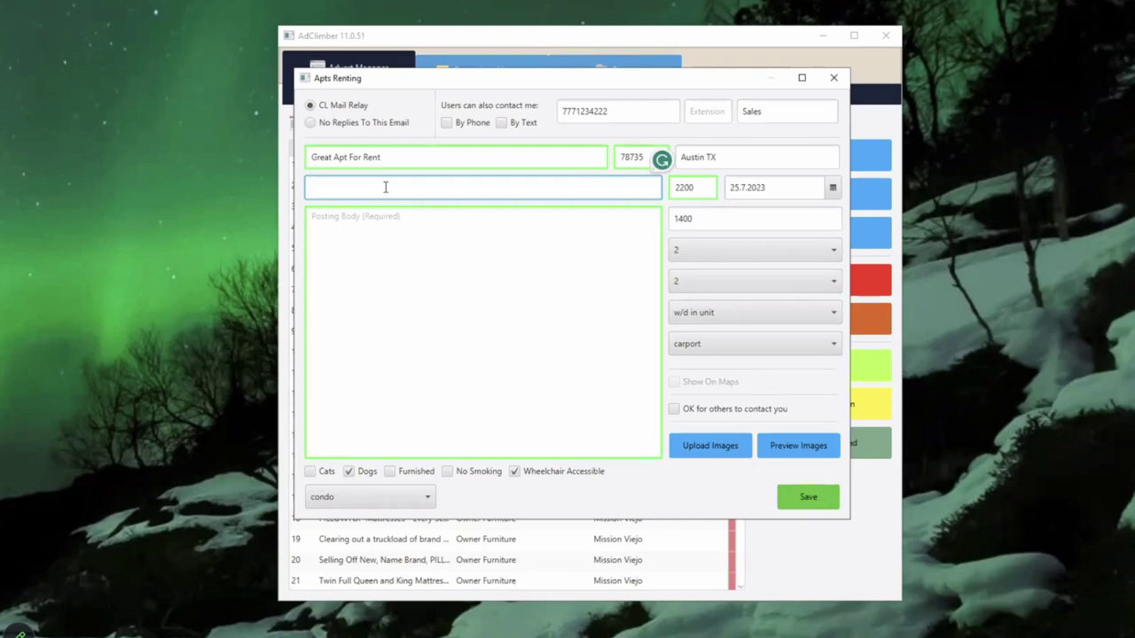
Step: Enter the search keywords 'Austin Condos, Rent Free, No Credit Check', fixing the comma after Free
text(Austin Condos, Rent Free No Credit Check)
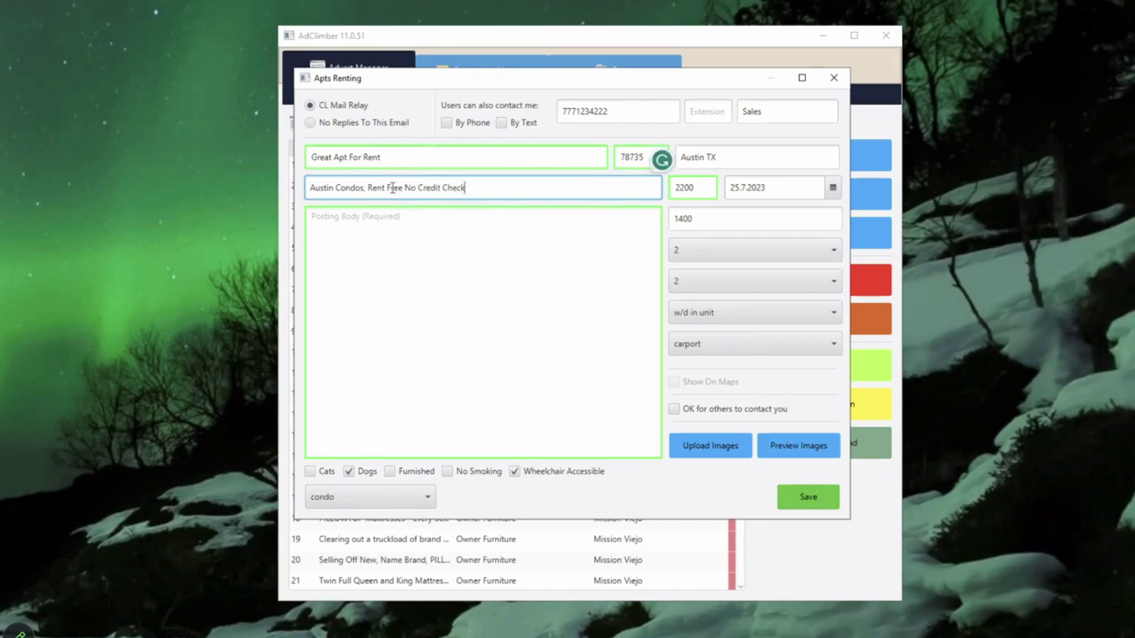
click(403, 195)
text(,)
Step: Write the posting body 'Call Today For Exclusive Rent Offers and Recieve a dining certificate…'
click(409, 227)
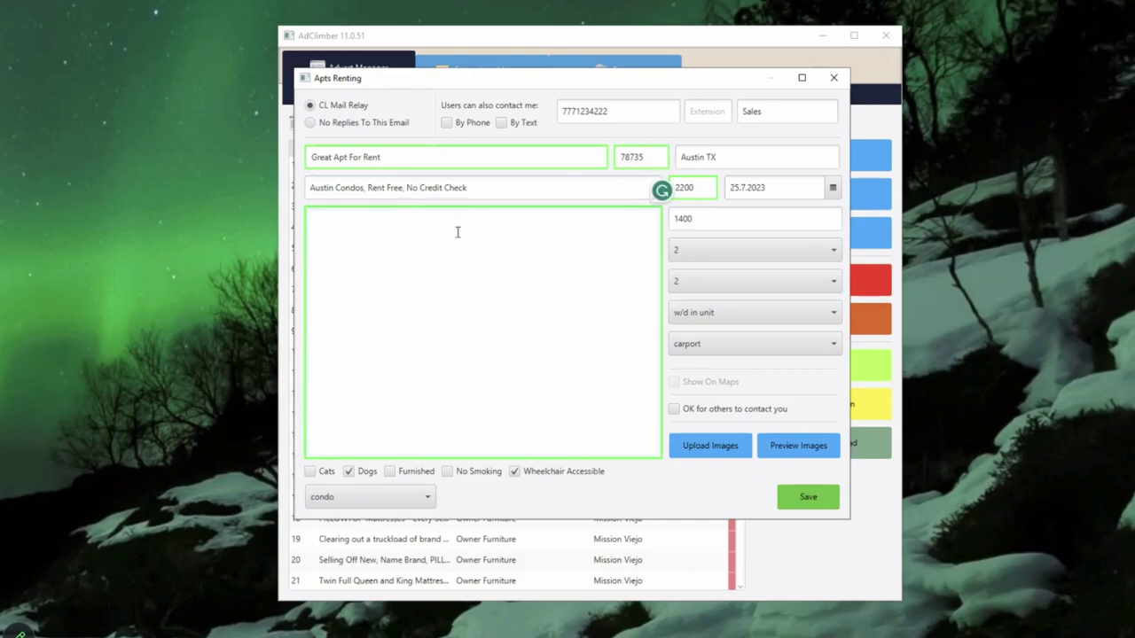
text(Call Today For Exclusive Rent Offers)
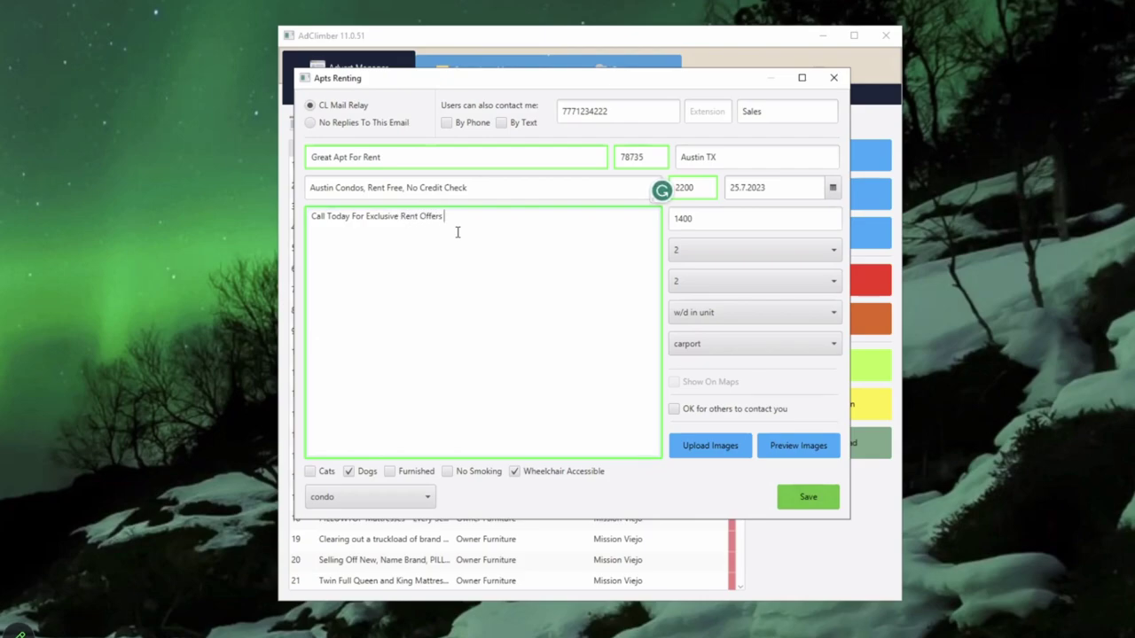
text( and Recieve a dining certificate just for contacting us. thanks)
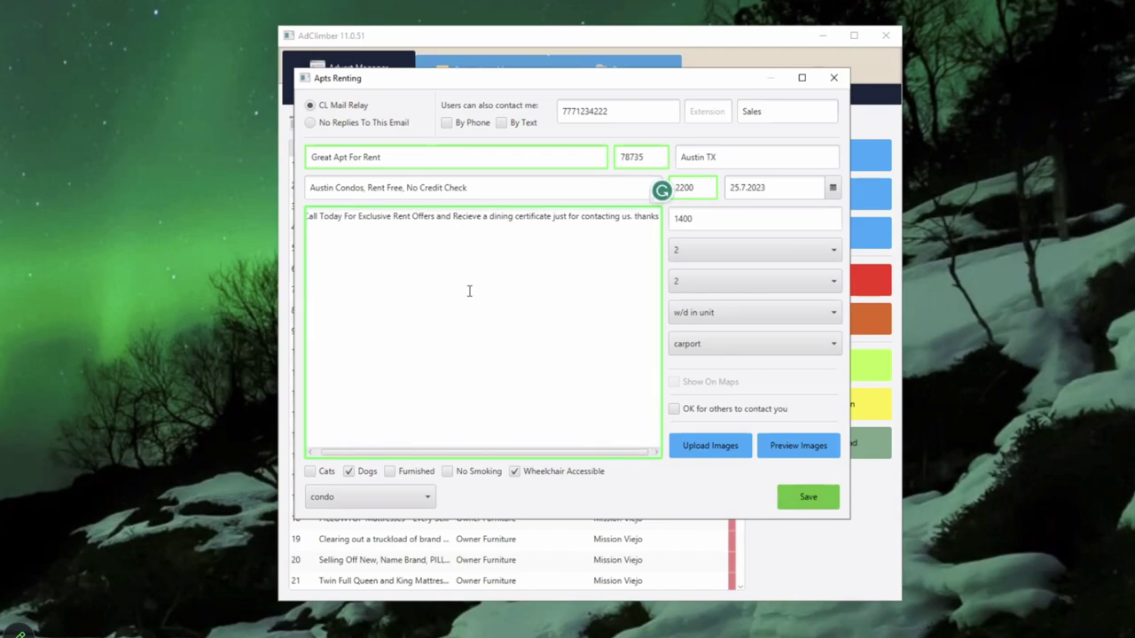
Step: Open the image upload picker and browse the Downloads folder for a photo
click(729, 449)
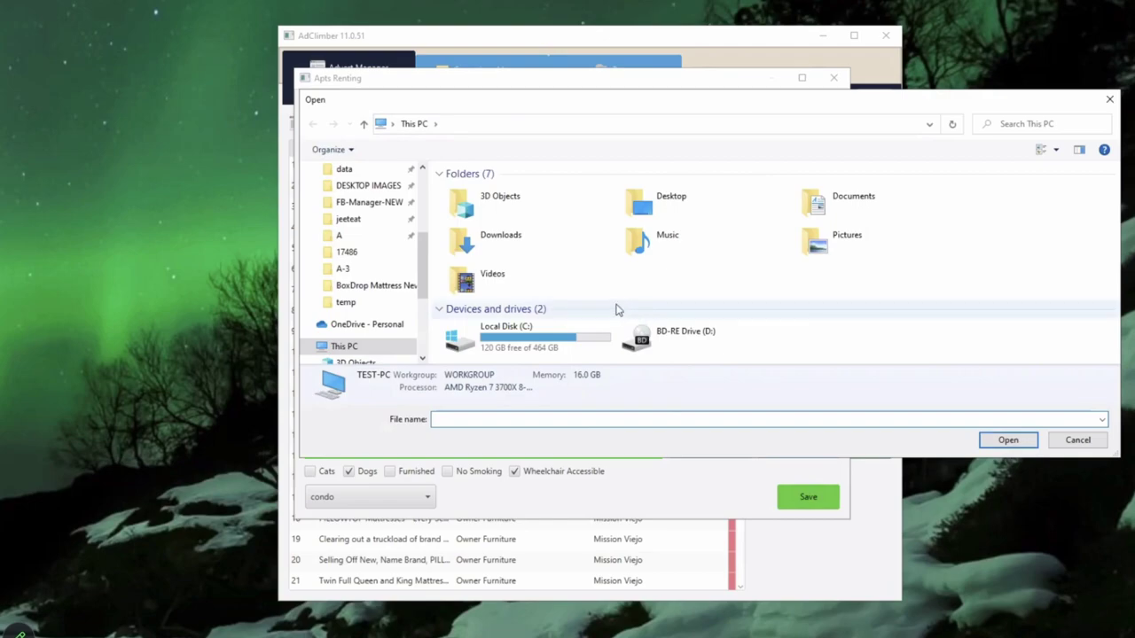
scroll(352, 304, down, 1)
scroll(352, 303, down, 3)
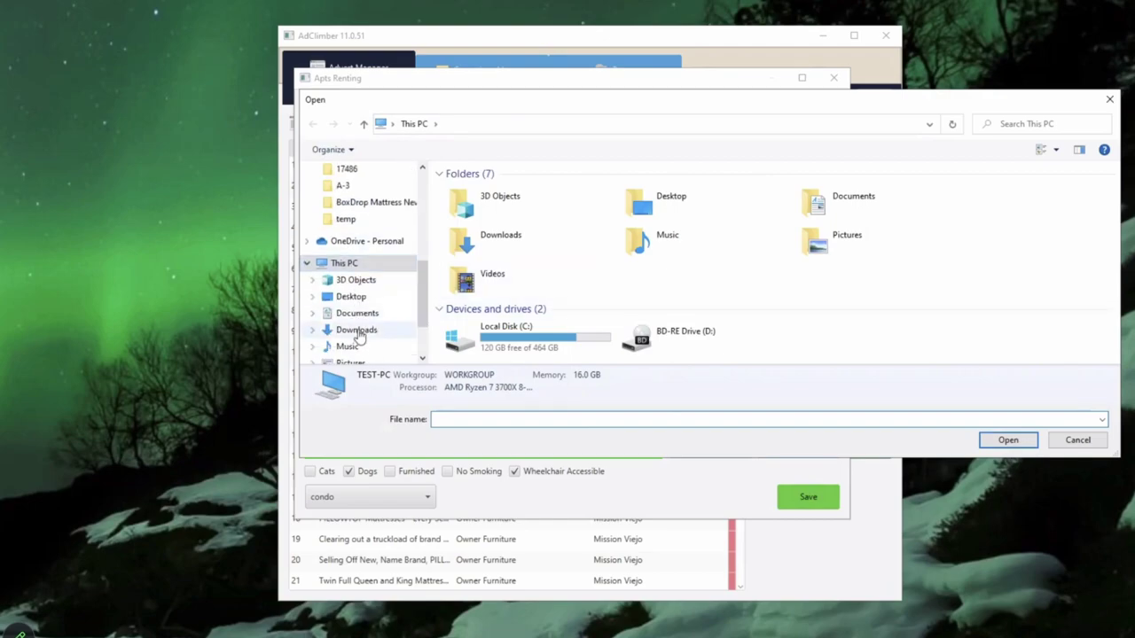
click(359, 332)
scroll(692, 266, down, 8)
scroll(692, 268, down, 5)
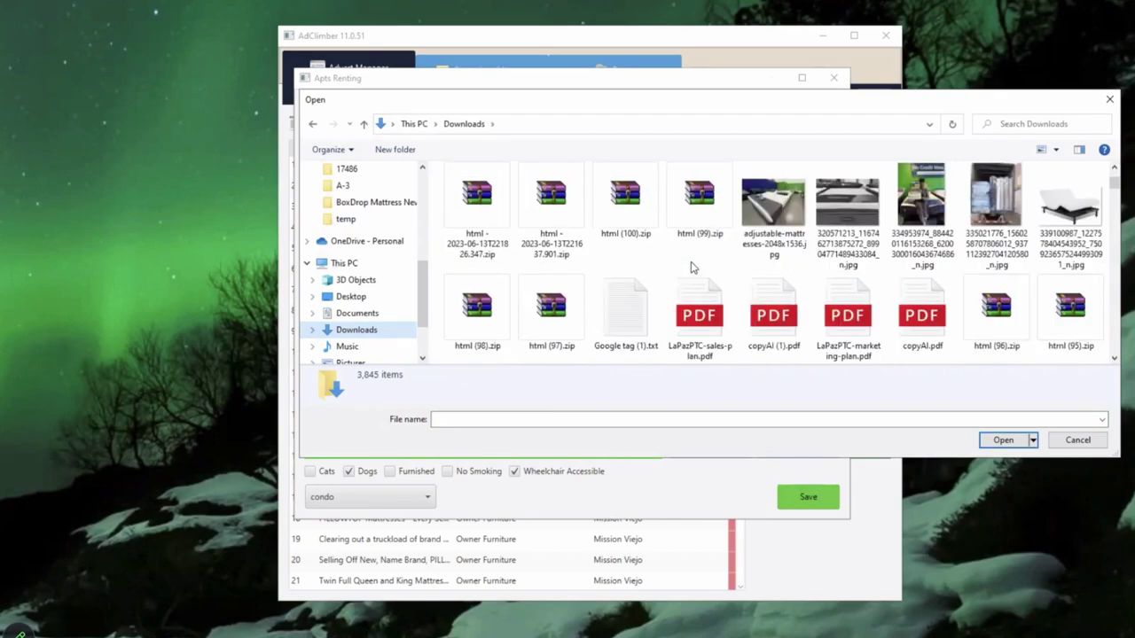
scroll(693, 268, down, 3)
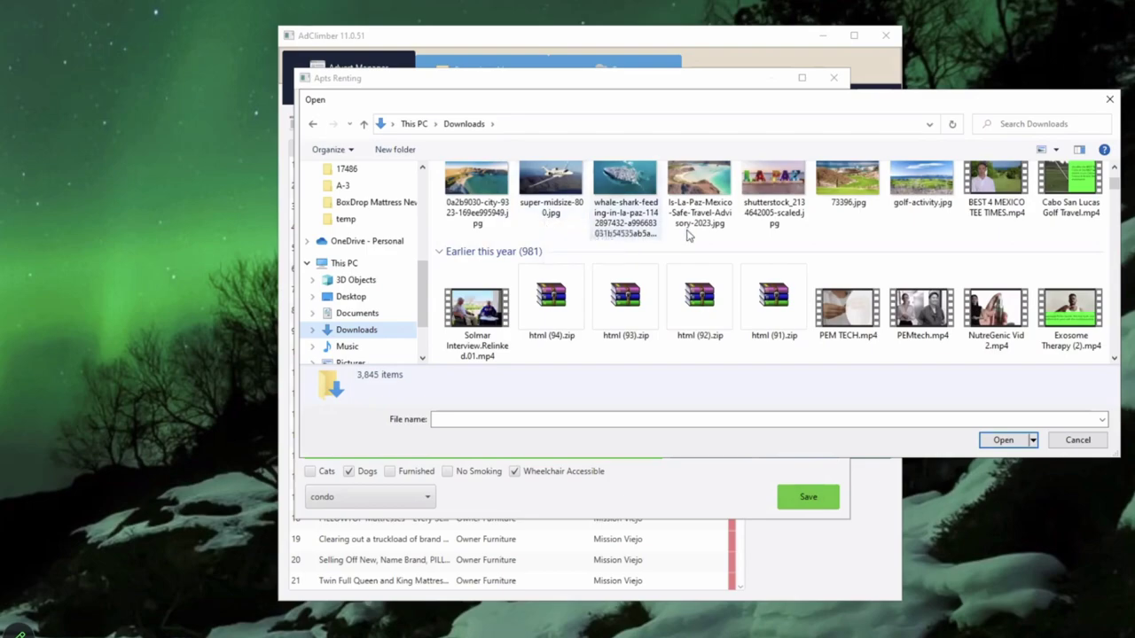
scroll(689, 232, down, 1)
scroll(690, 233, down, 1)
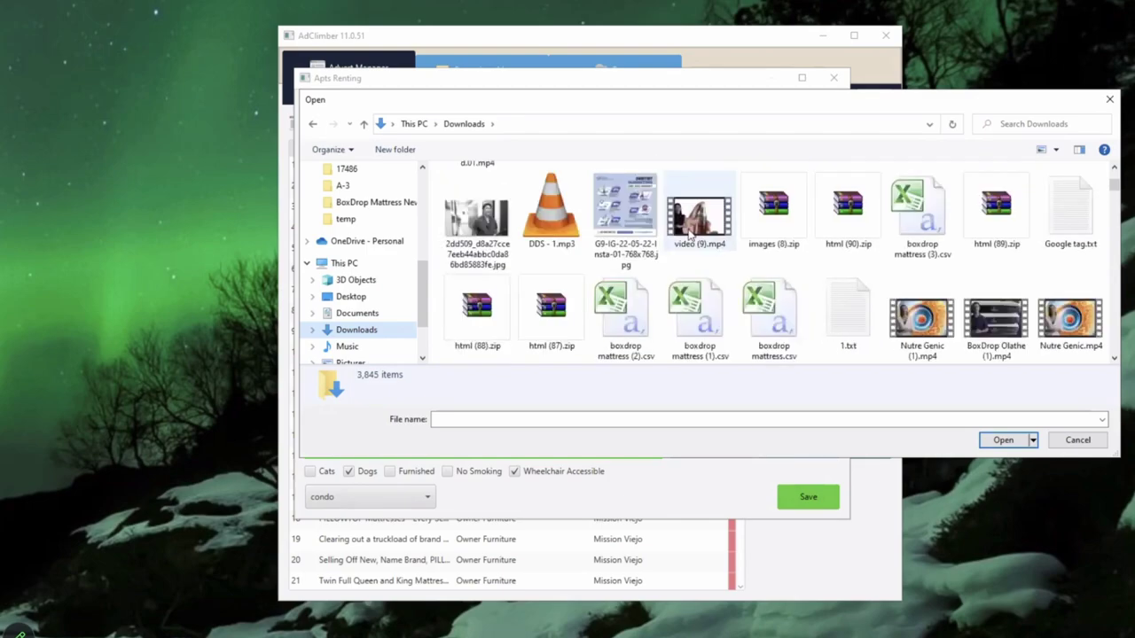
scroll(626, 235, down, 1)
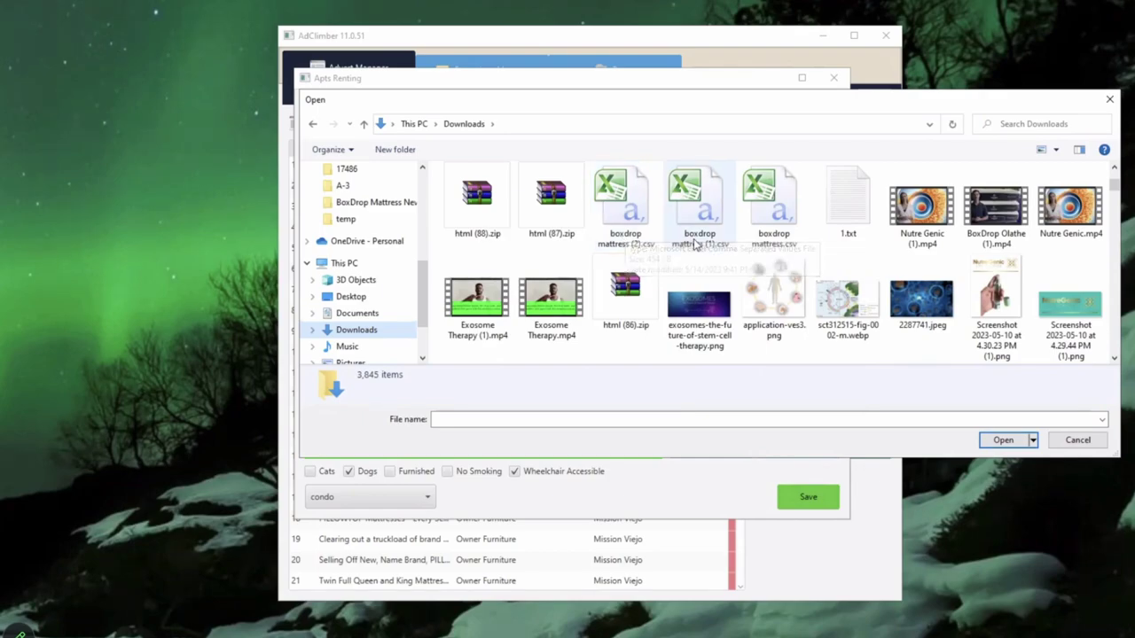
scroll(696, 245, down, 3)
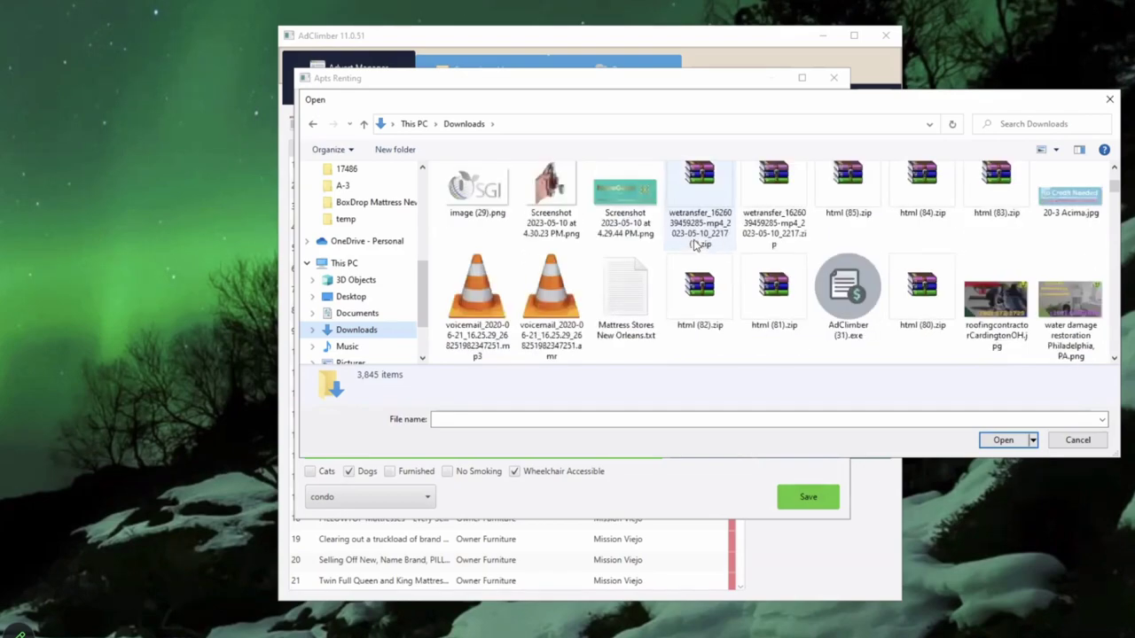
scroll(696, 246, down, 4)
scroll(696, 246, down, 2)
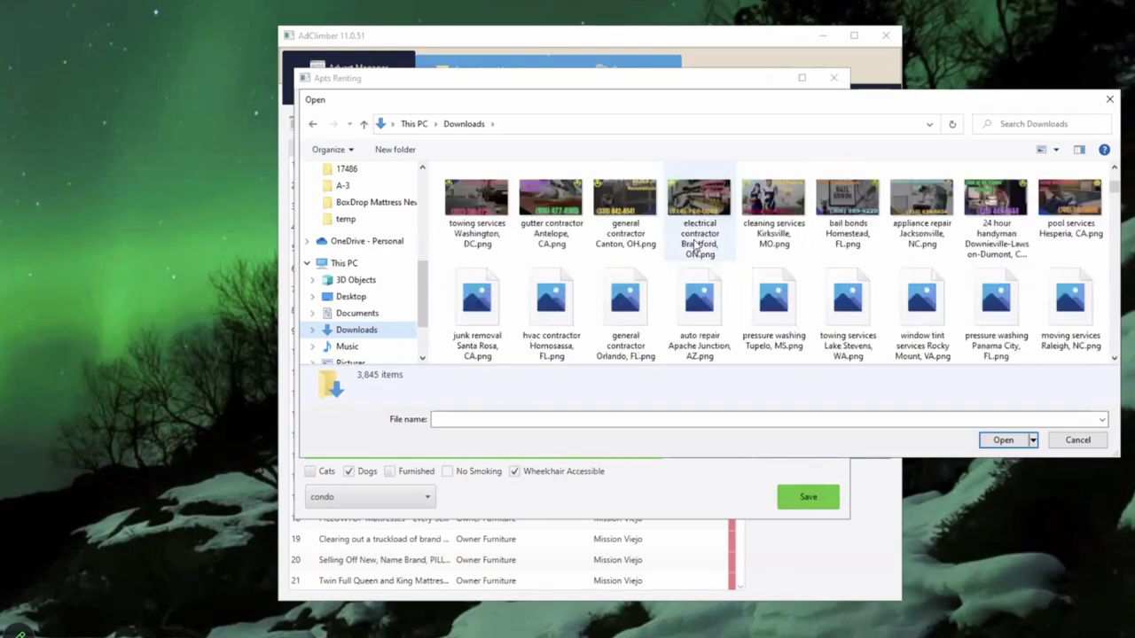
scroll(696, 246, up, 6)
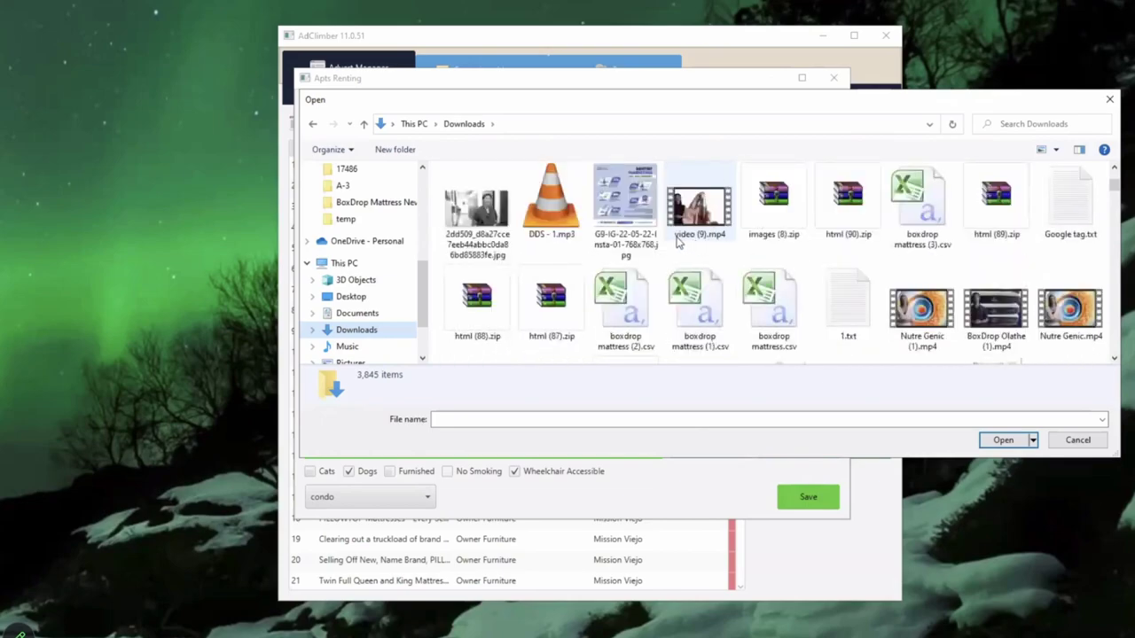
scroll(696, 246, down, 5)
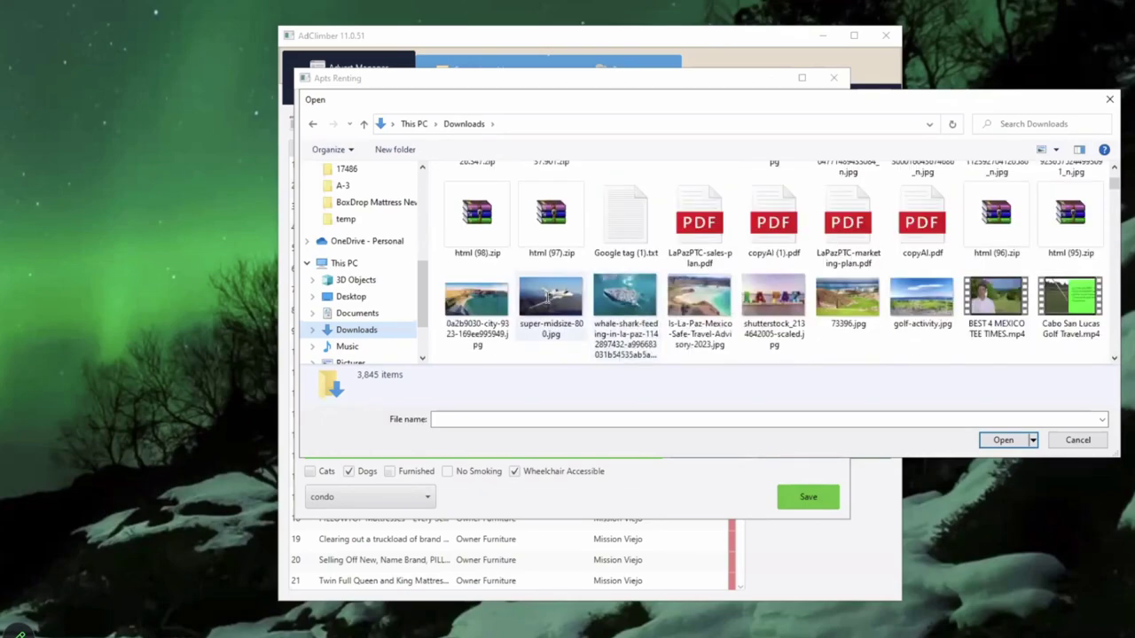
Step: Attach the whale-shark photo, check it in the image preview, and save the Austin ad
double_click(625, 306)
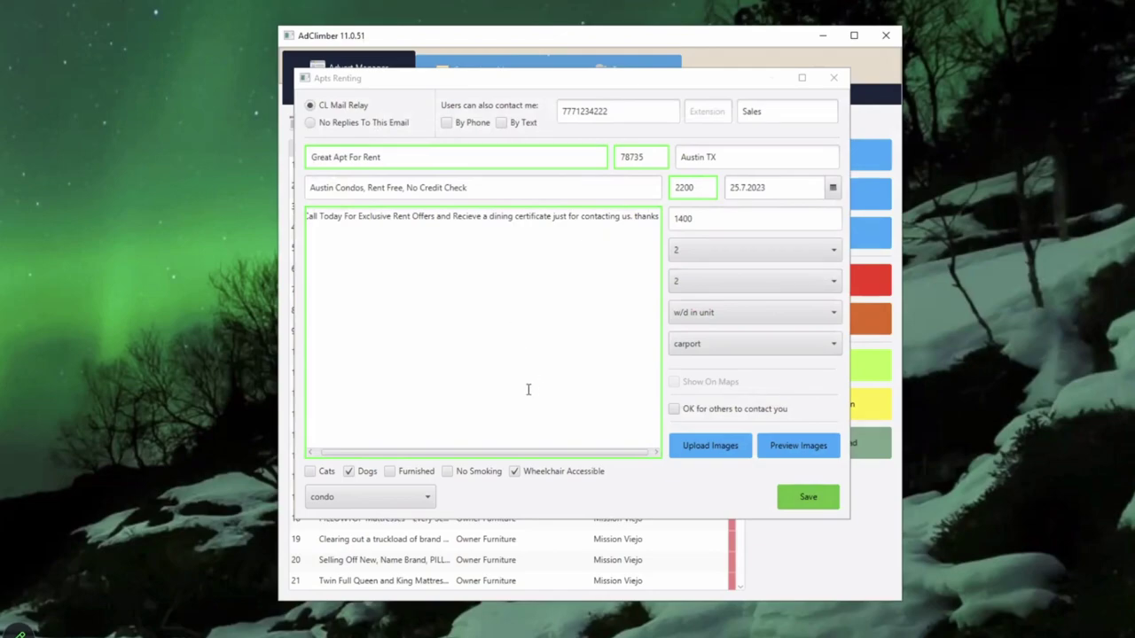
click(792, 454)
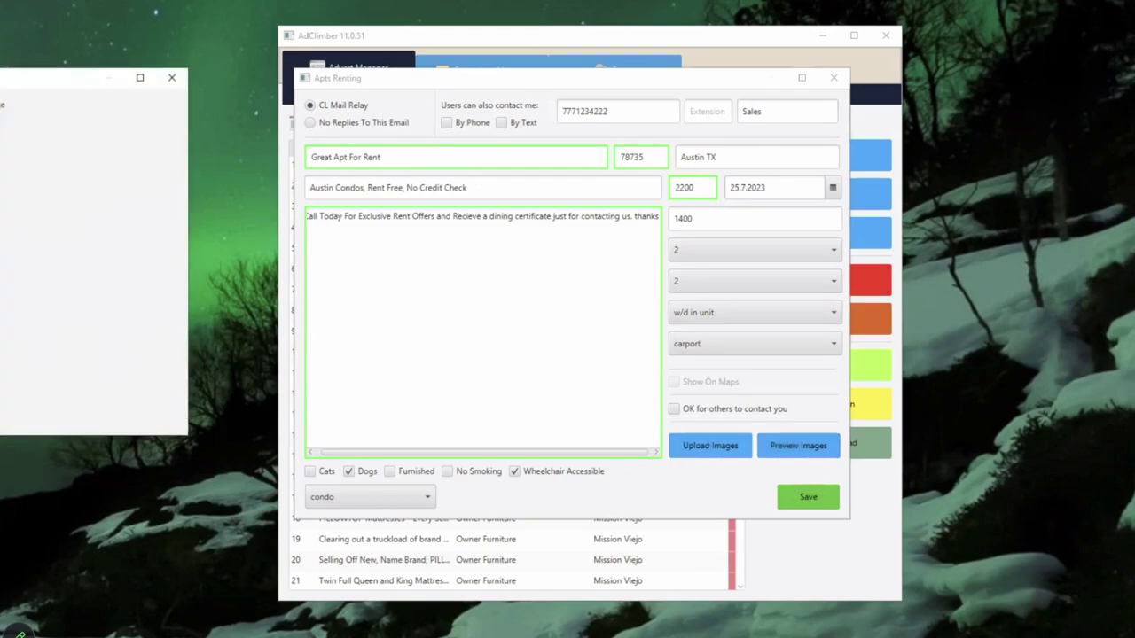
click(172, 77)
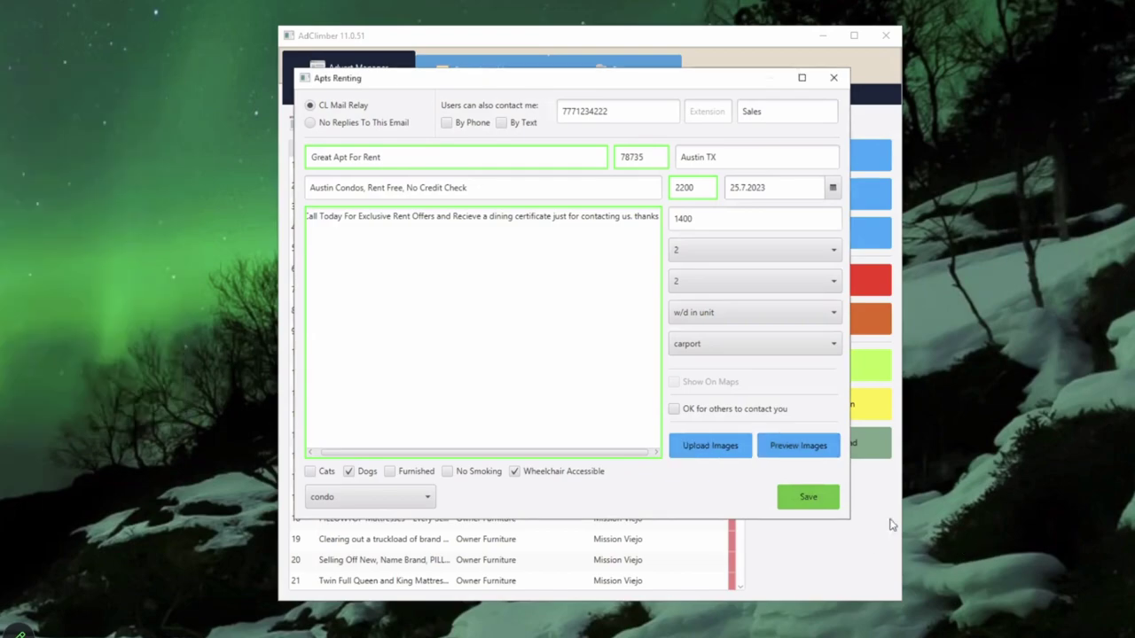
click(807, 498)
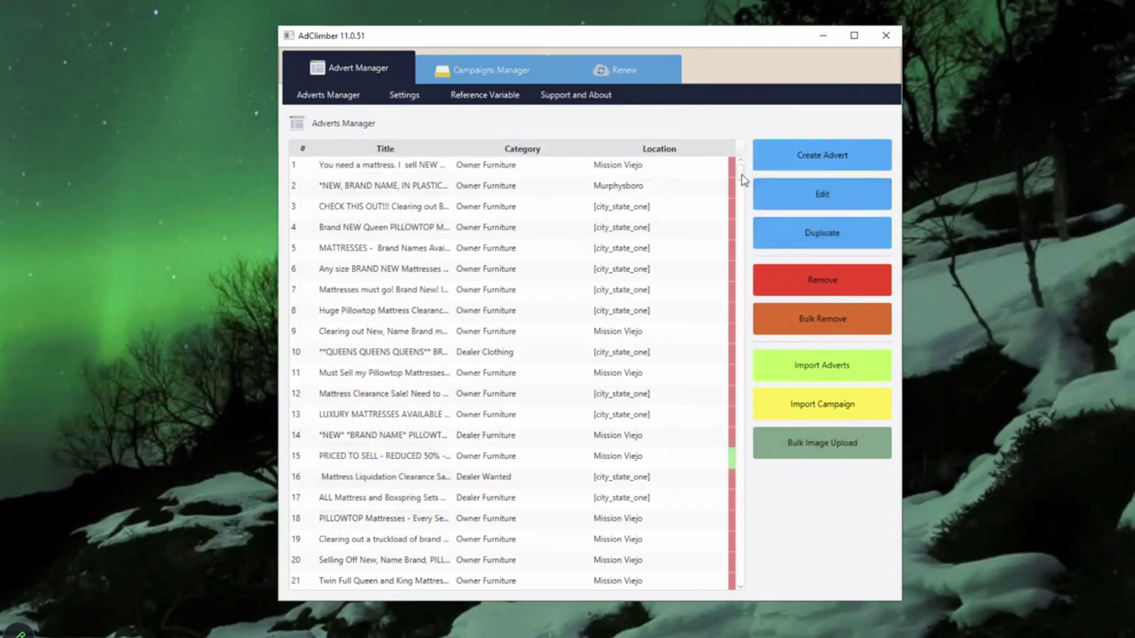
Step: Duplicate Great Apt For Rent advert 463 into rows 464–468, then select row 464
drag(739, 170, 727, 592)
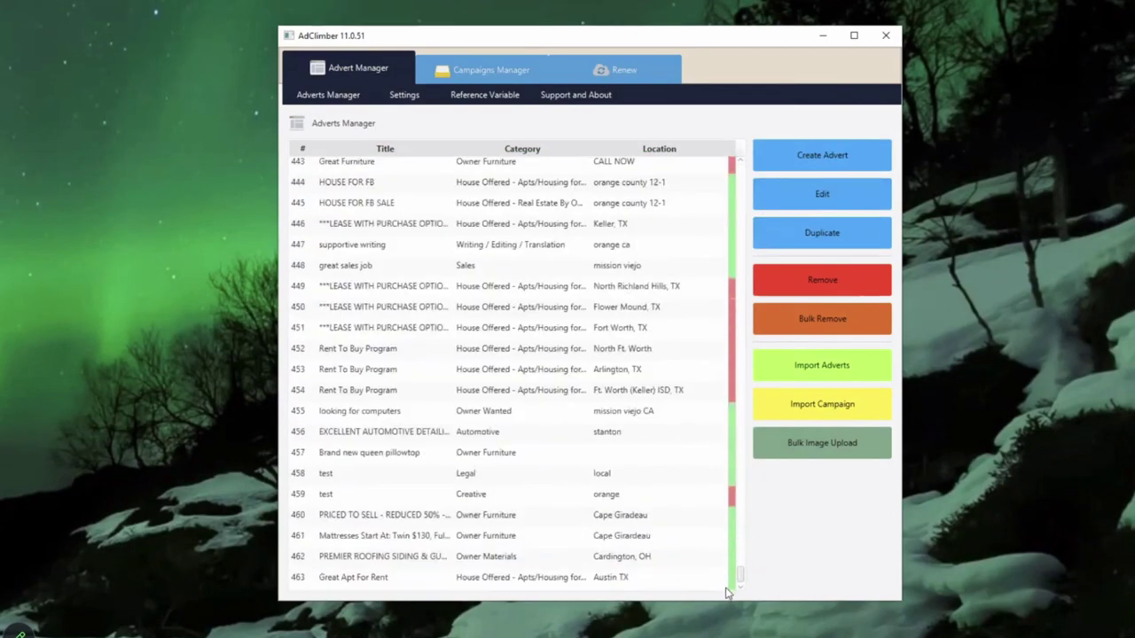
click(382, 581)
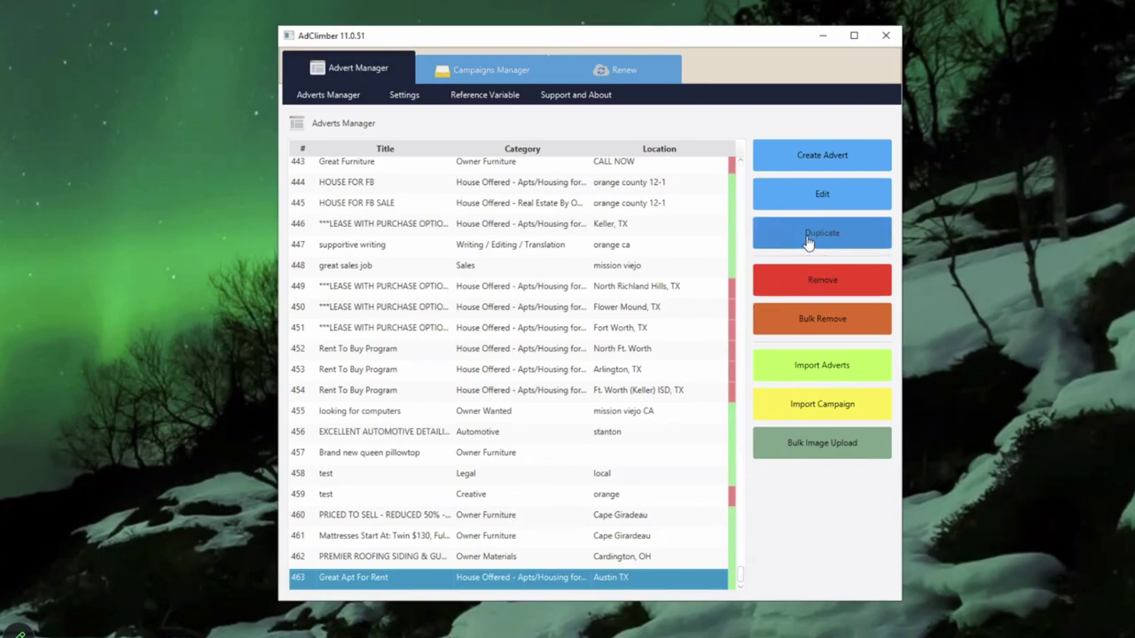
click(809, 240)
click(808, 239)
click(809, 239)
click(808, 239)
click(809, 240)
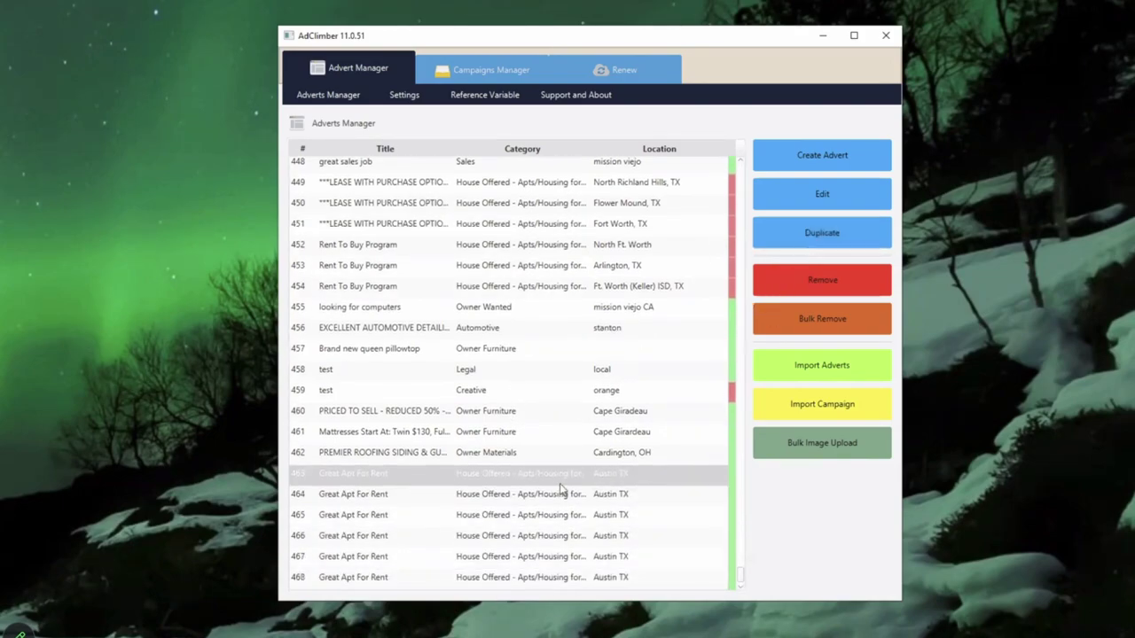
click(394, 498)
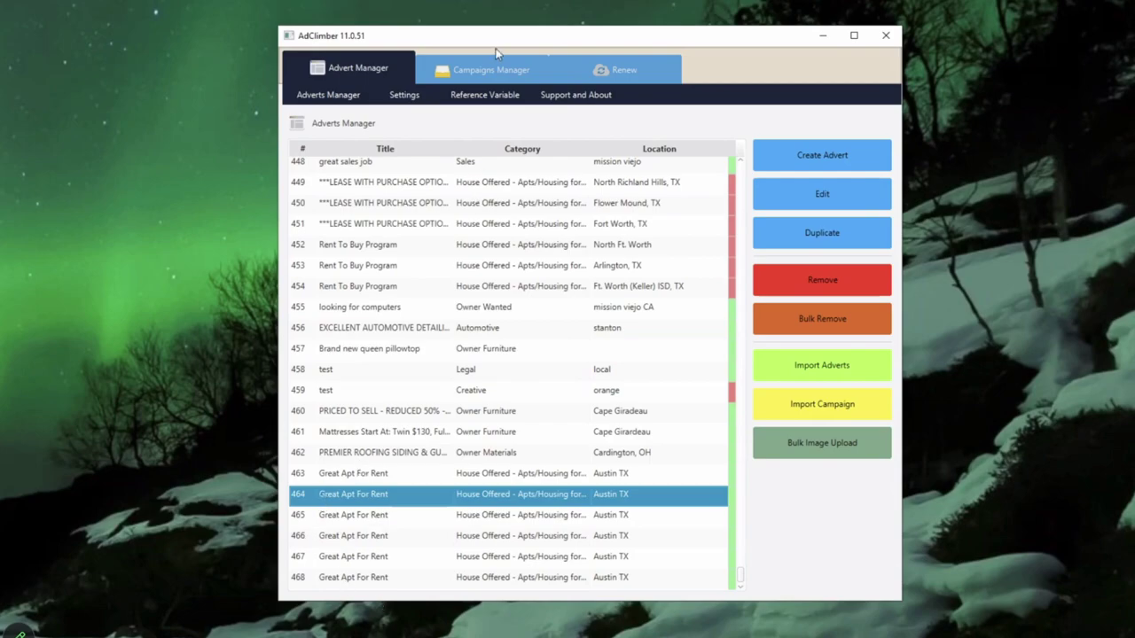
Step: Create a new campaign in Campaigns Manager named 'Austin Blast Monday Morning'
click(486, 68)
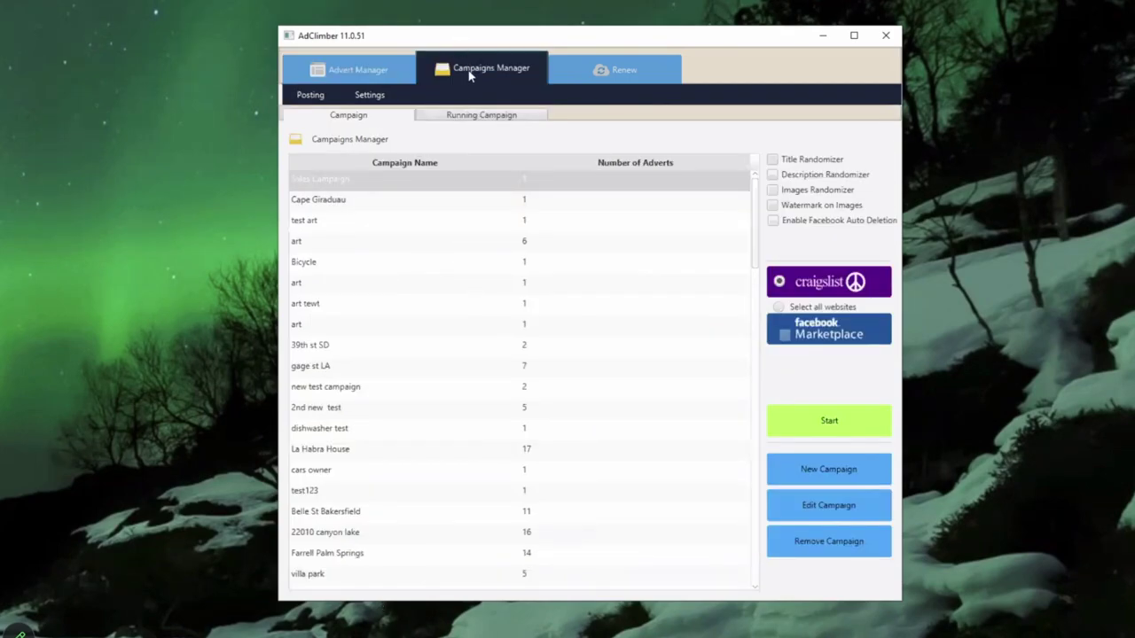
click(831, 470)
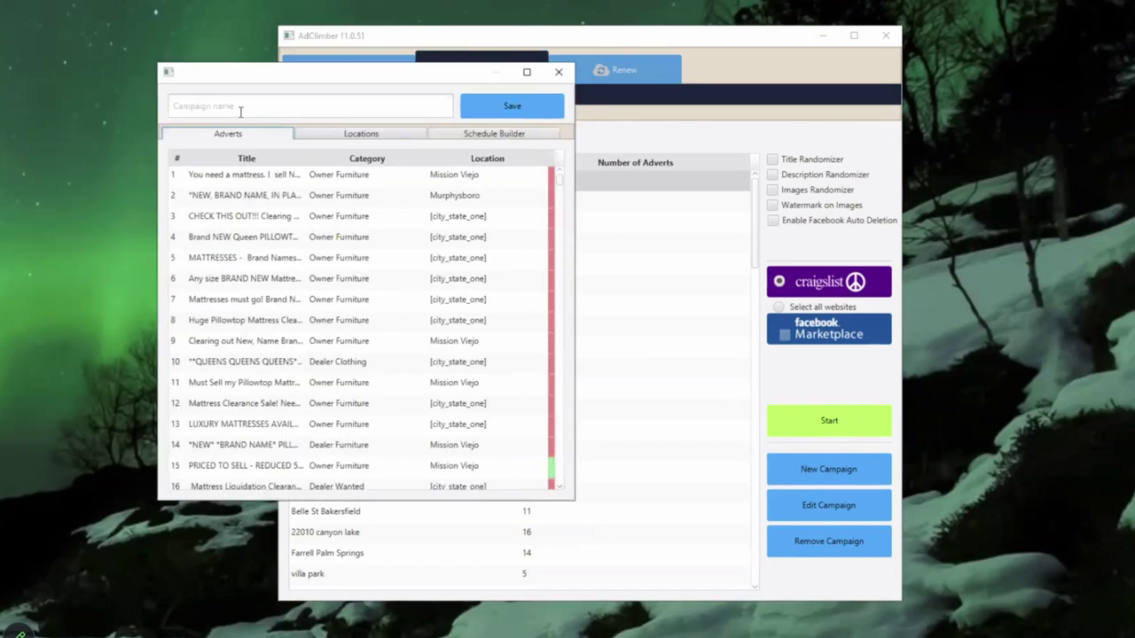
click(240, 107)
text(Austin)
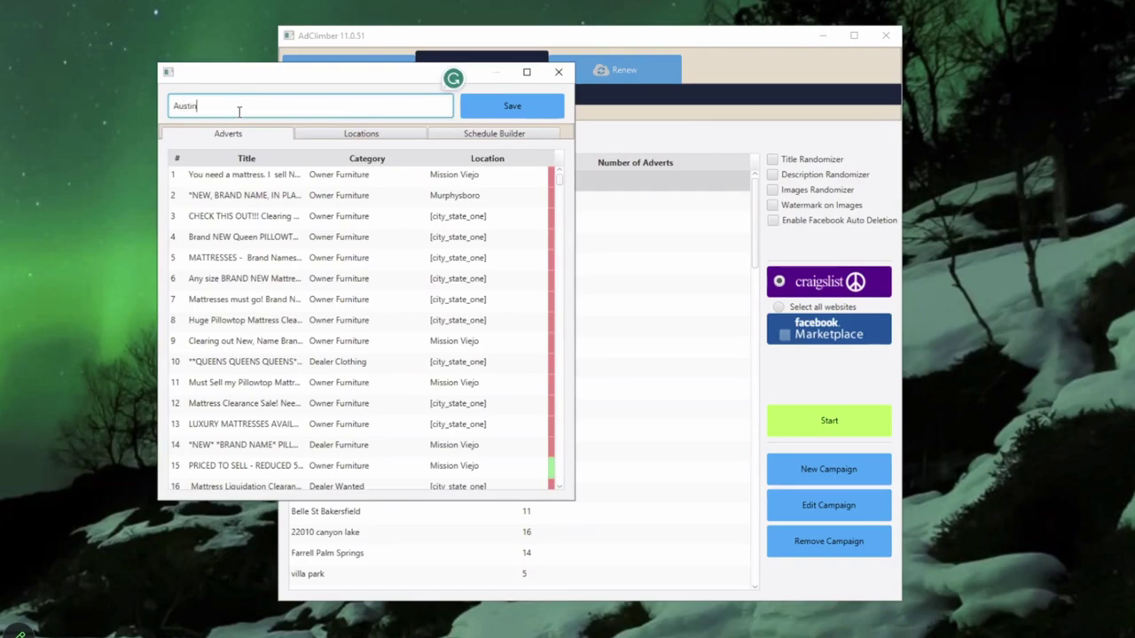
text( Blast)
text(Monday Morning)
Step: Append '463 - 468' to the campaign name and select Austin adverts 463–468
click(559, 437)
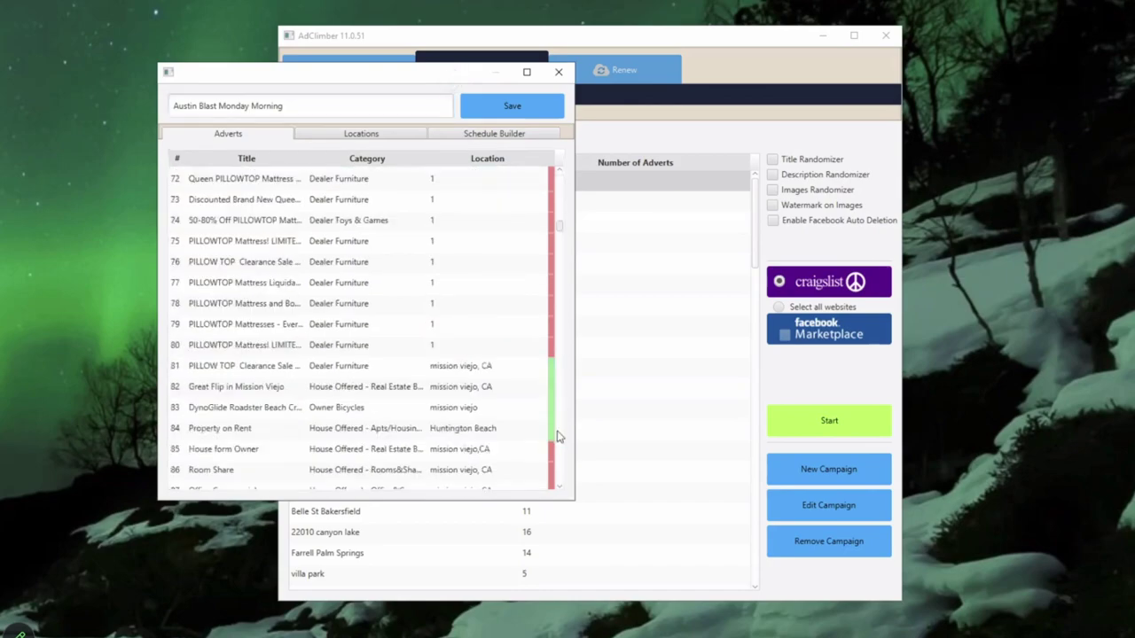
drag(558, 437, 559, 489)
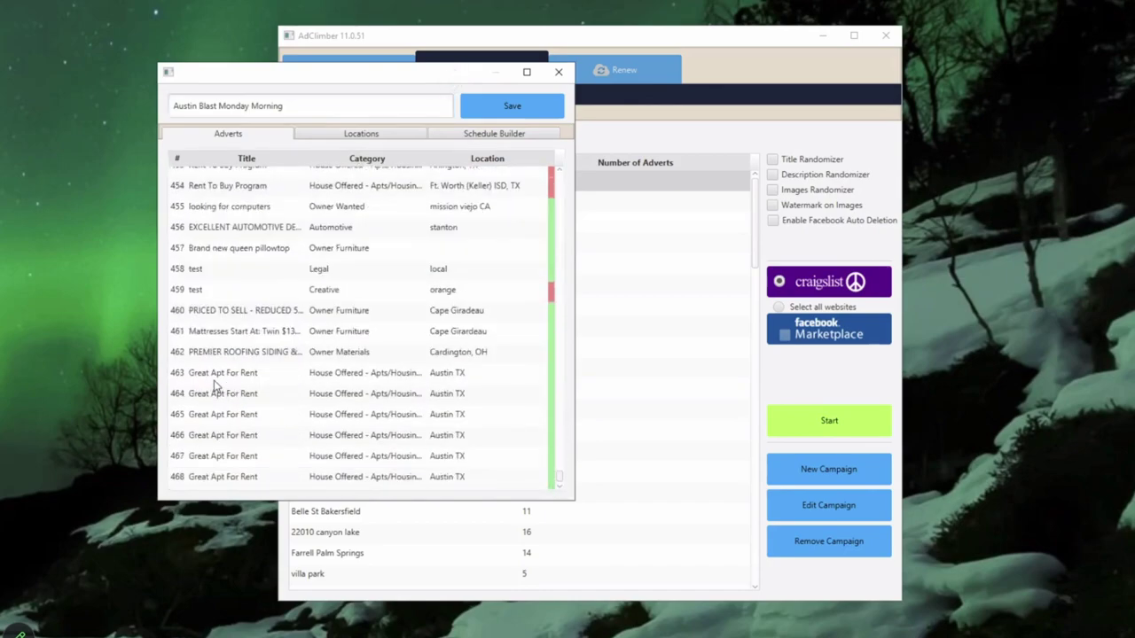
click(322, 107)
text(463 - 468)
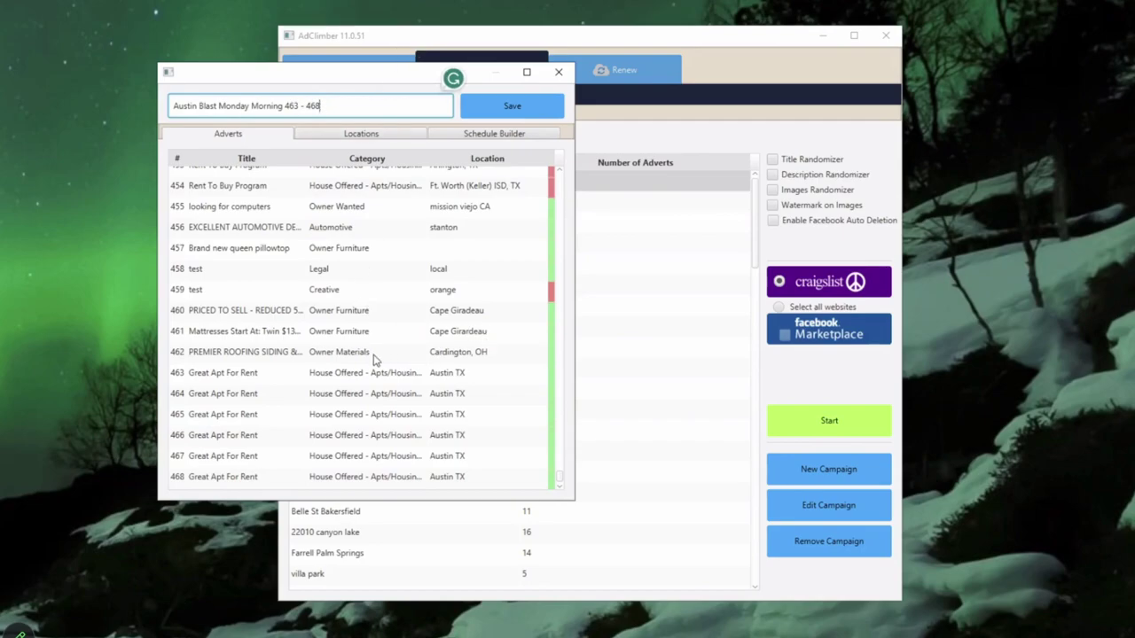
drag(324, 375, 326, 486)
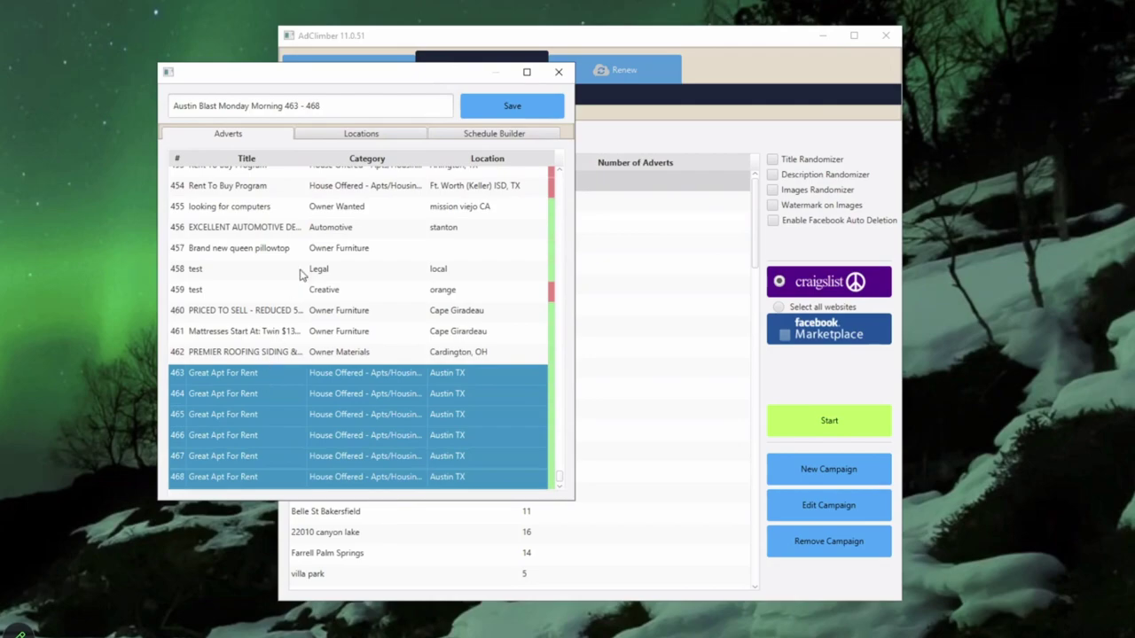
Step: Pick austin, tx, us as the campaign's posting location in the Locations list
click(342, 138)
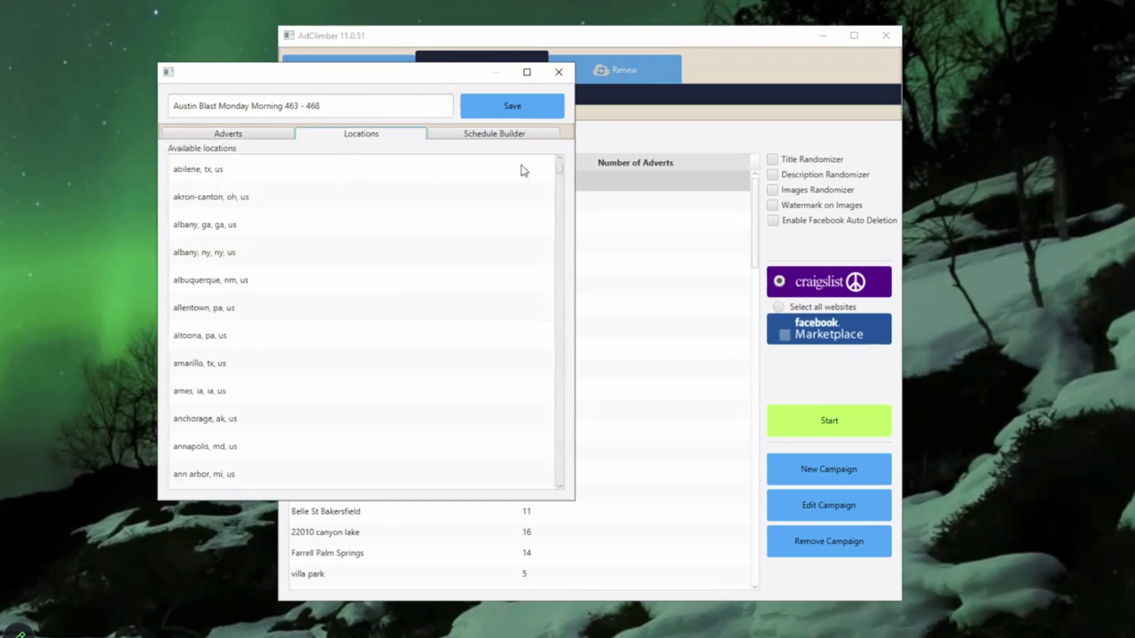
drag(564, 177, 563, 212)
scroll(412, 240, up, 10)
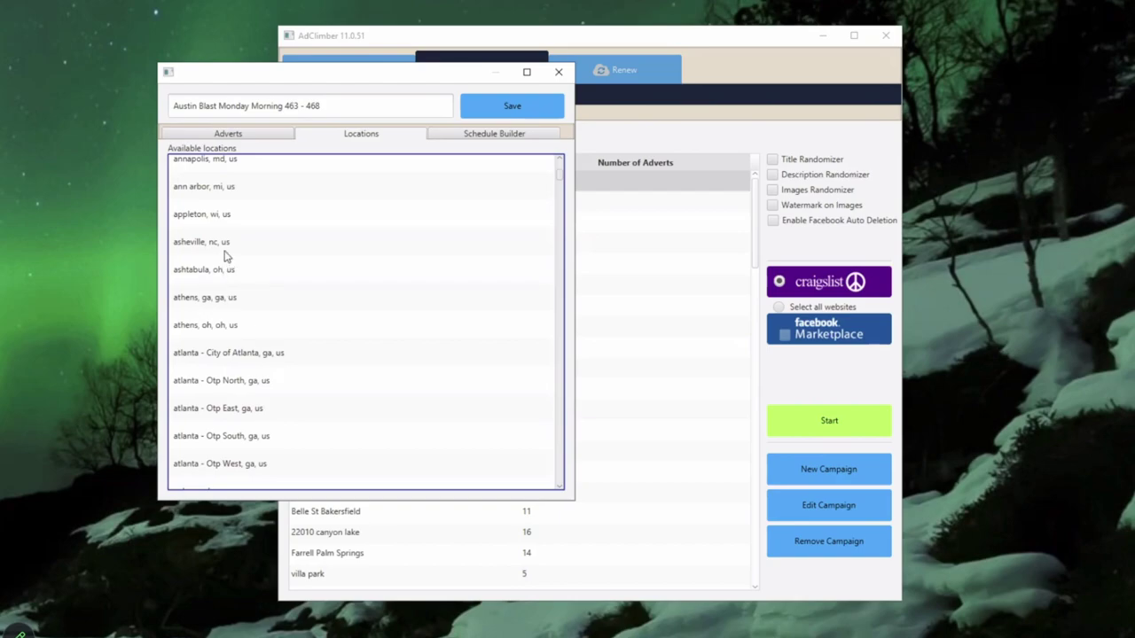
scroll(221, 283, down, 3)
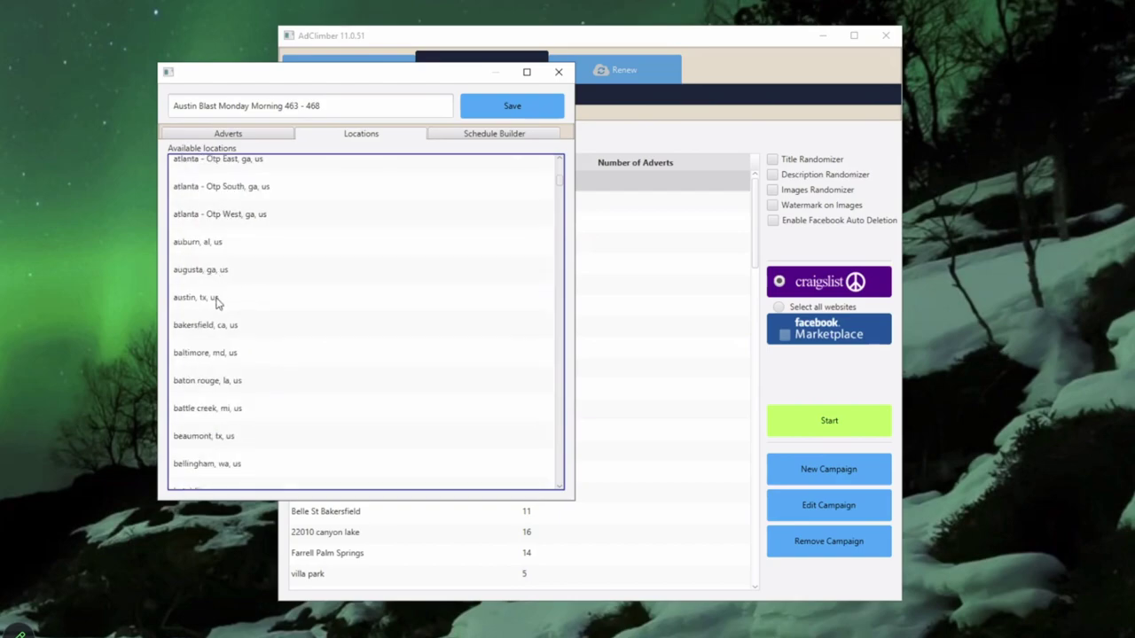
click(282, 295)
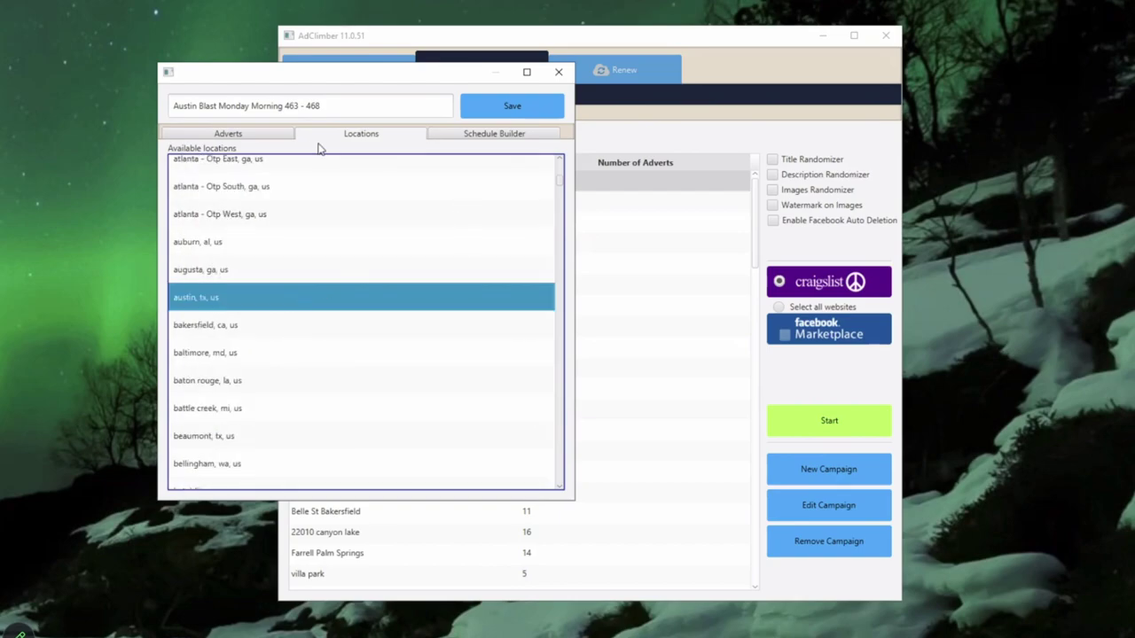
click(488, 139)
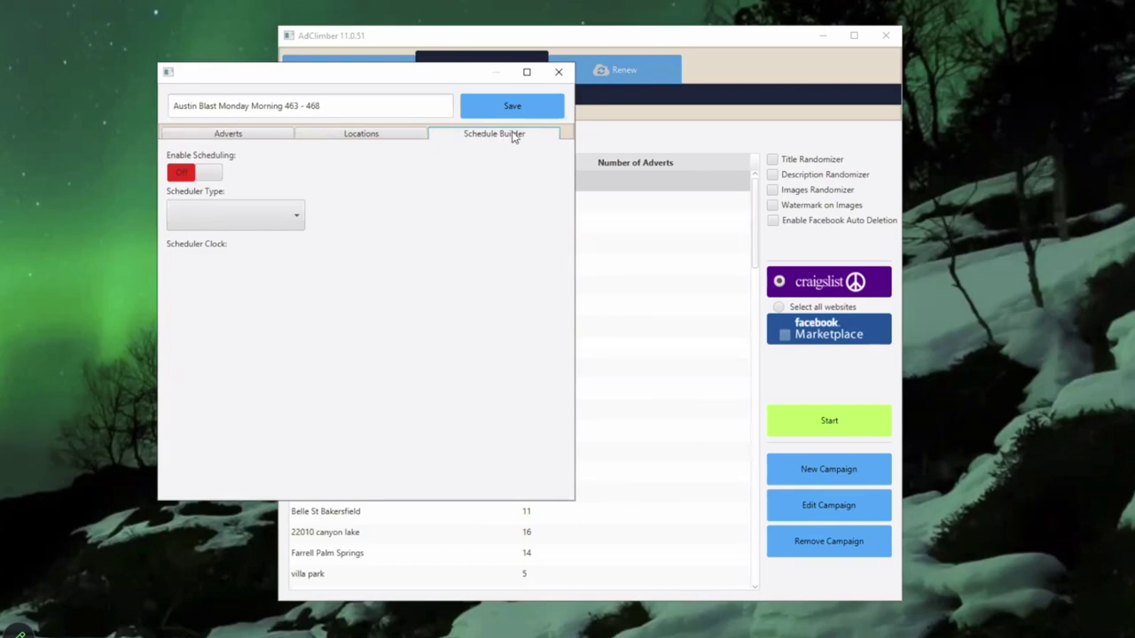
click(246, 141)
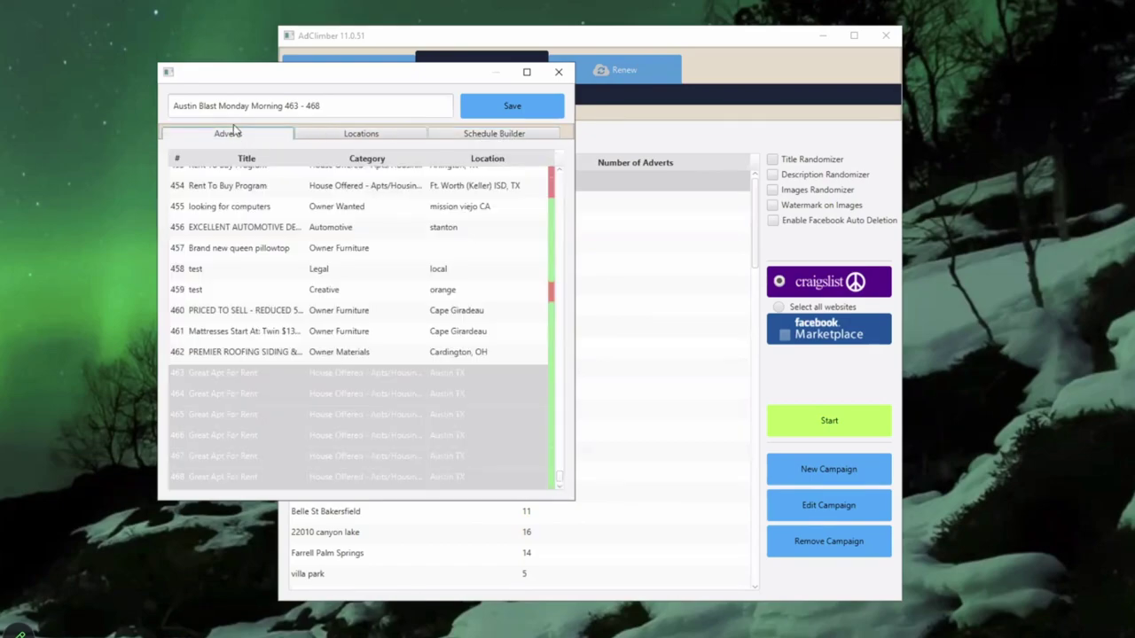
click(372, 135)
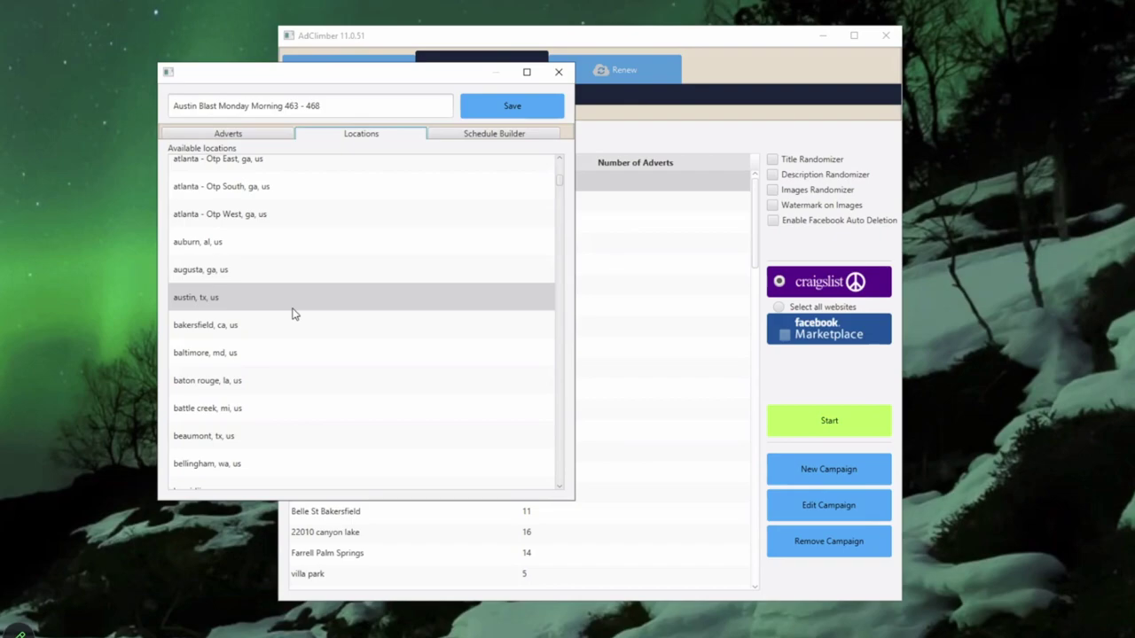
click(237, 299)
Step: Narrow the campaign's adverts to rows 463–466 and save the campaign
click(261, 136)
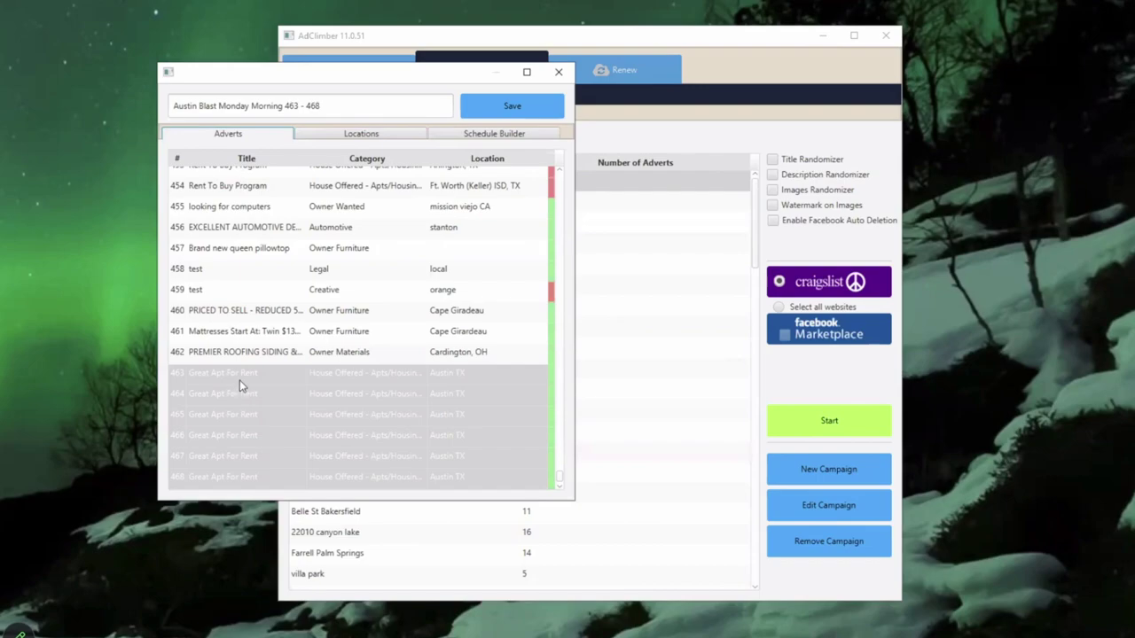
ctrl+click(225, 476)
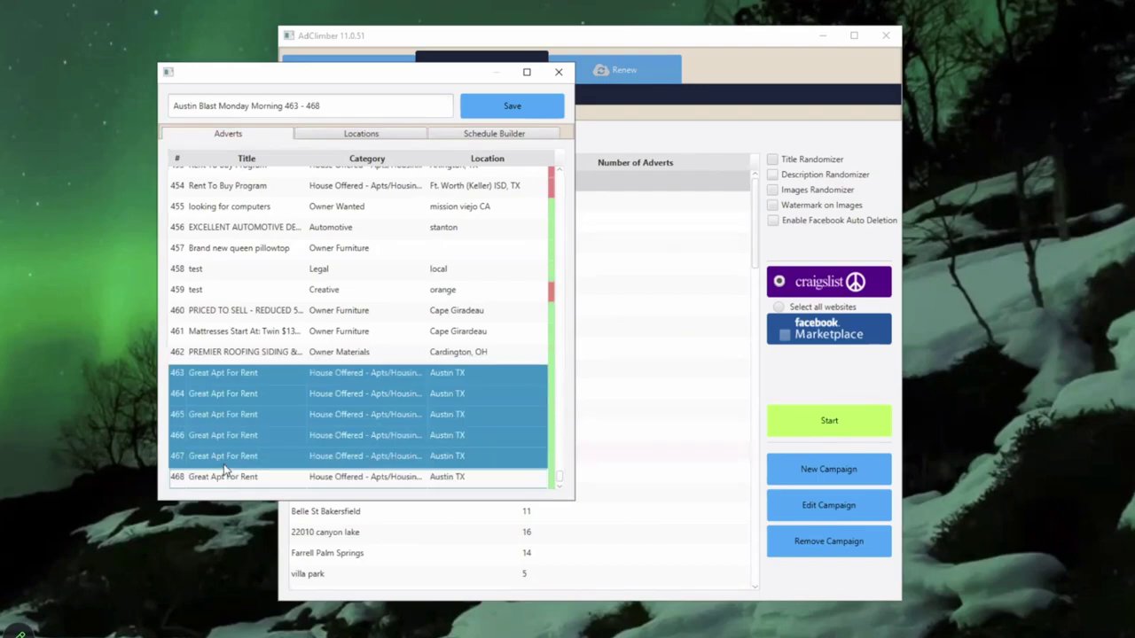
ctrl+click(227, 457)
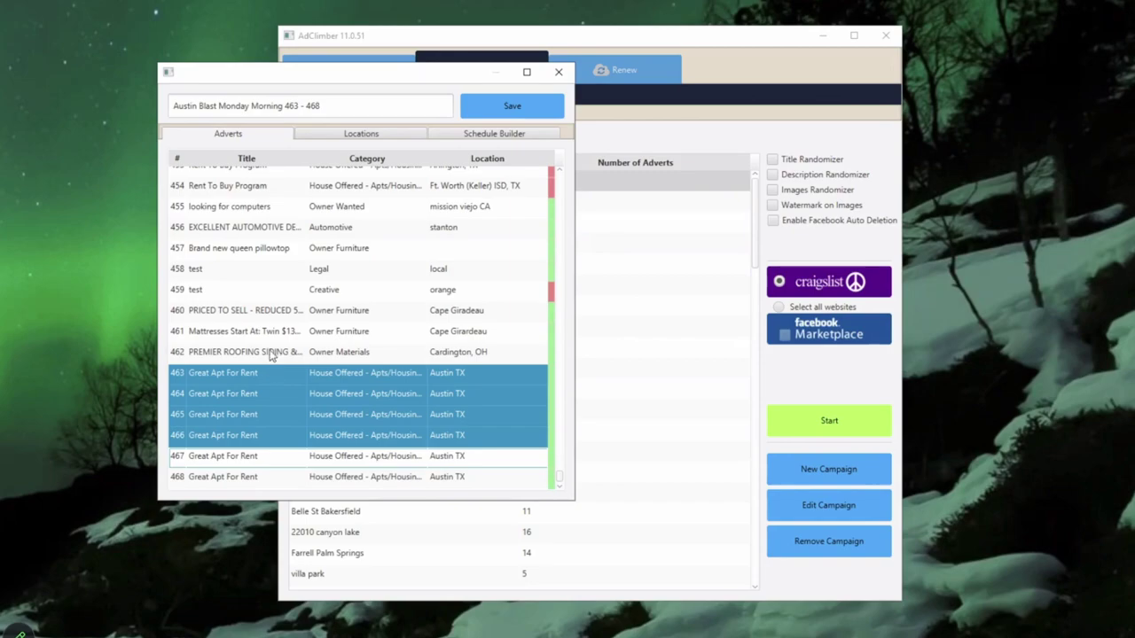
click(498, 108)
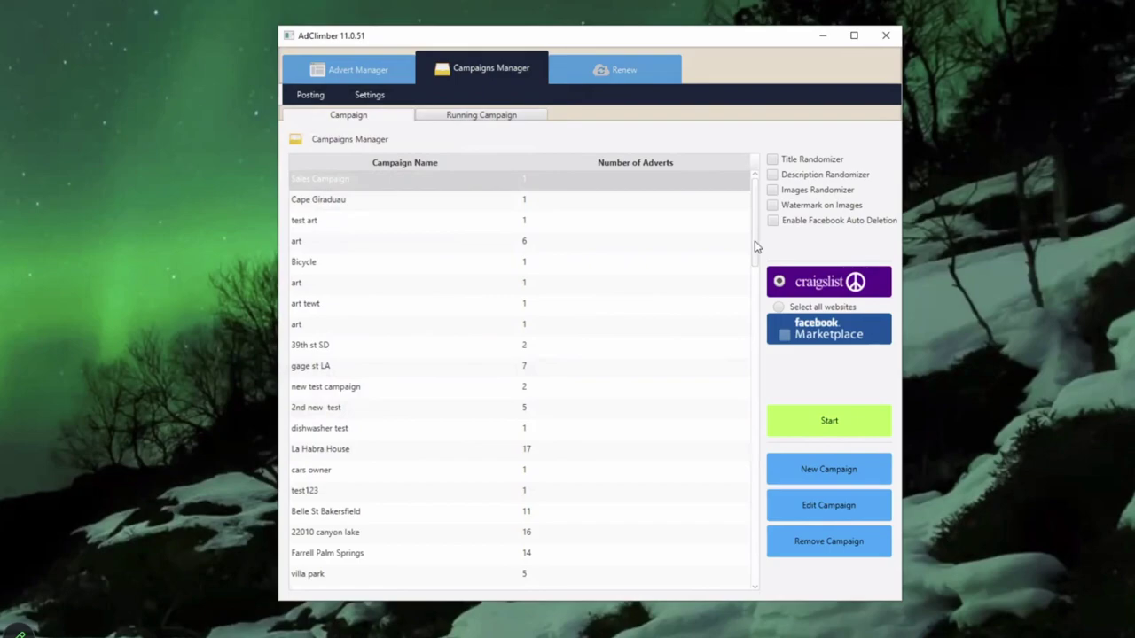
Step: Scroll through the adverts list and view the Campaigns Manager budget settings
scroll(758, 232, down, 1)
scroll(758, 226, up, 1)
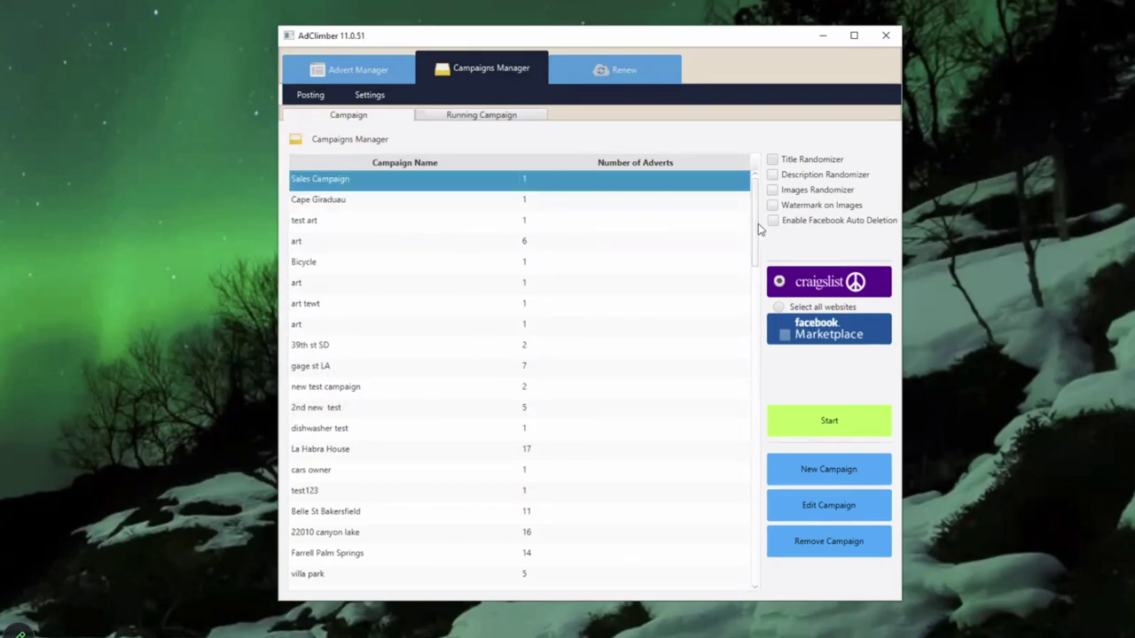
scroll(753, 354, down, 4)
scroll(754, 355, down, 5)
scroll(754, 354, up, 10)
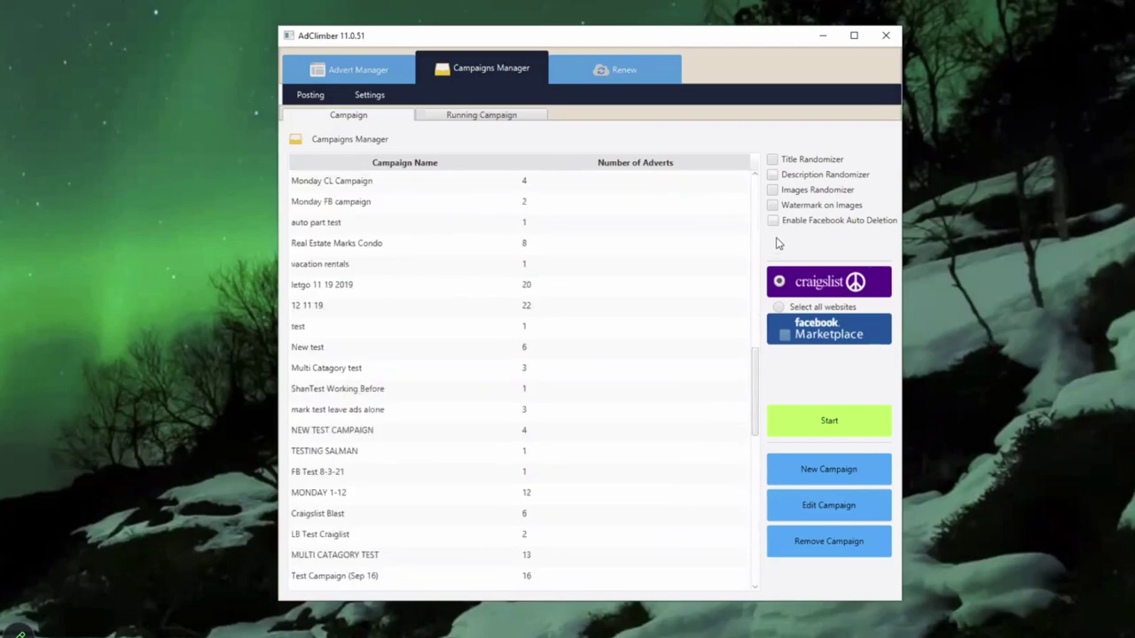
click(363, 71)
click(456, 78)
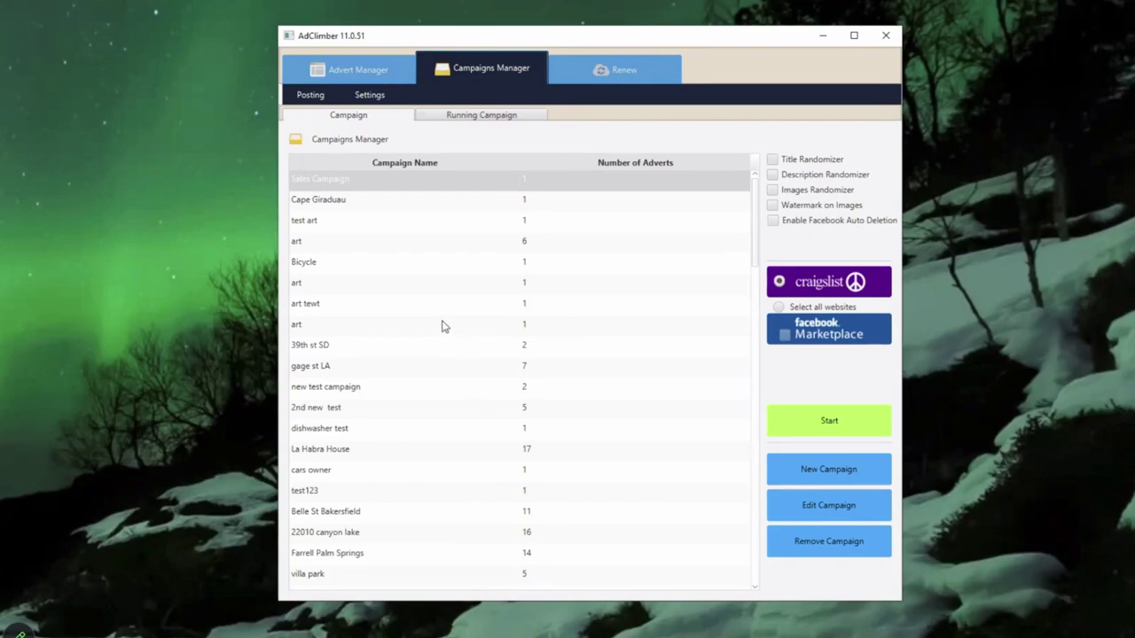
click(377, 98)
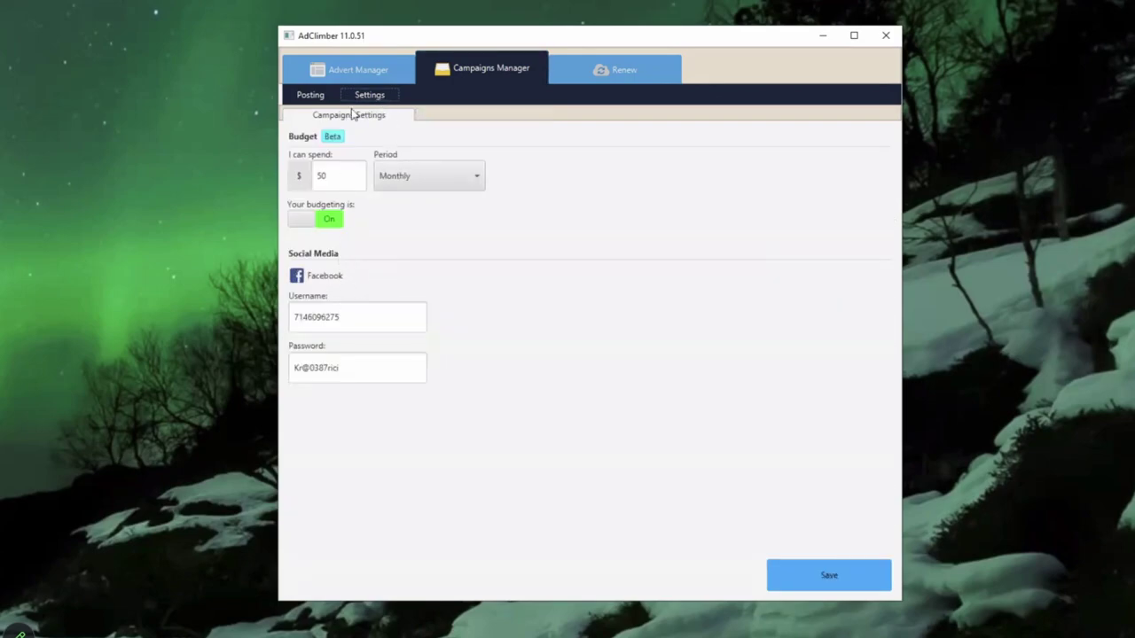
Step: Show the Craigslist Accounts tab under Advert Manager > Settings > Profile
click(355, 71)
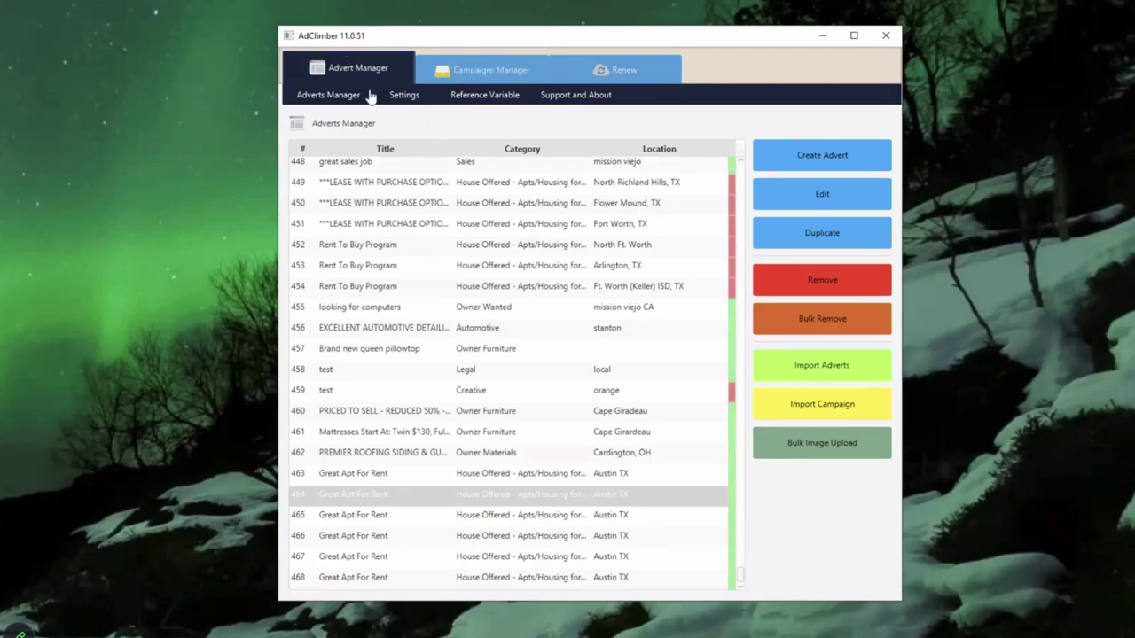
click(403, 96)
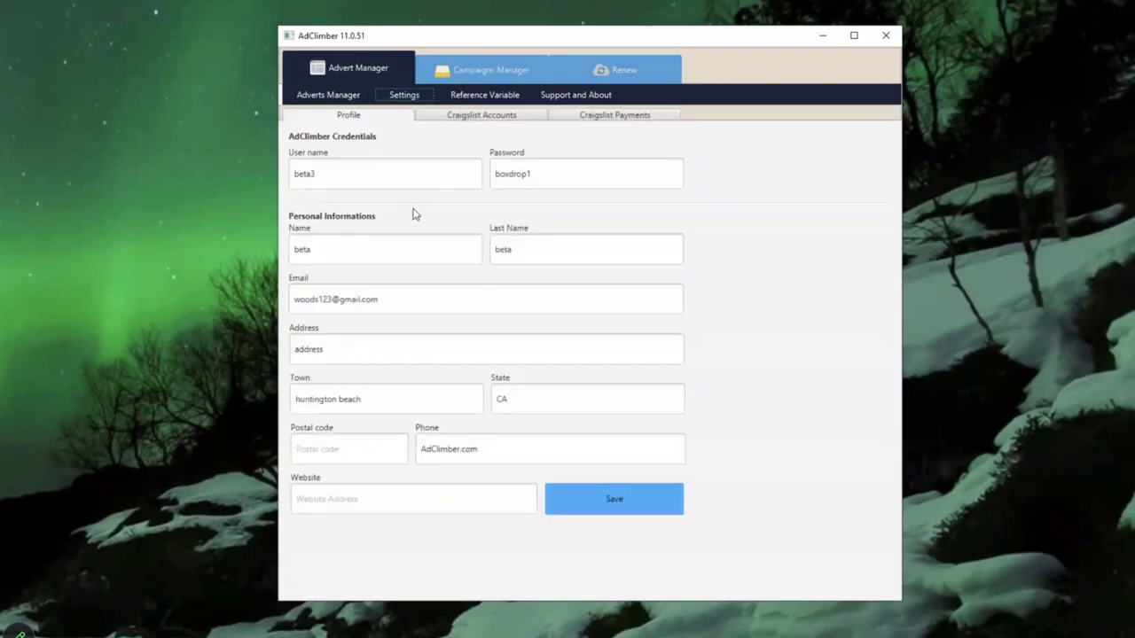
click(495, 119)
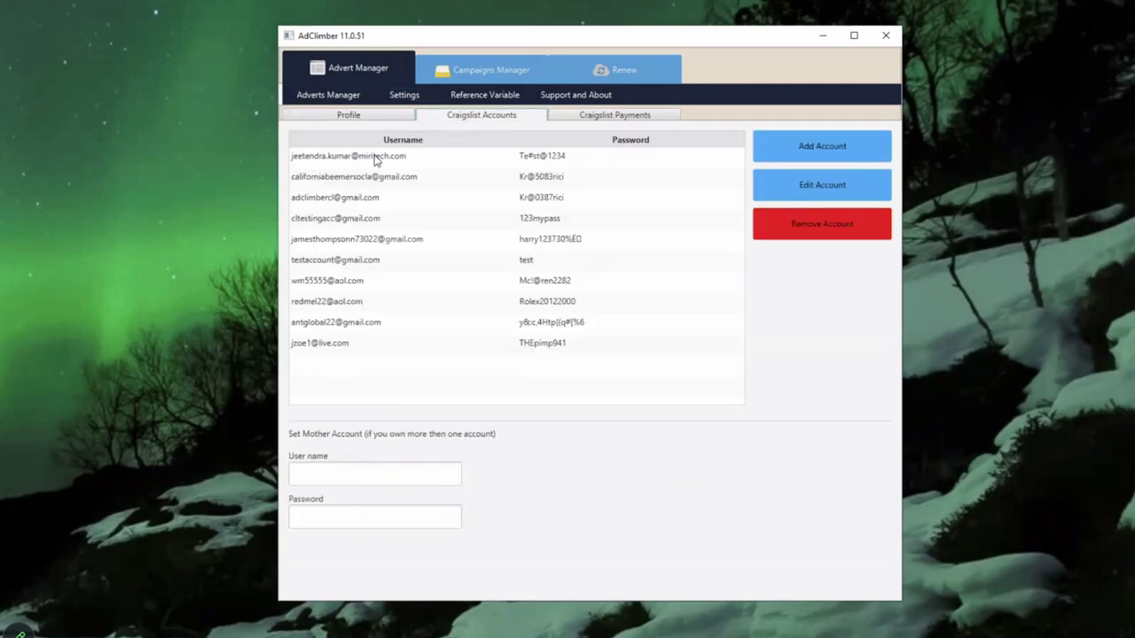
click(621, 117)
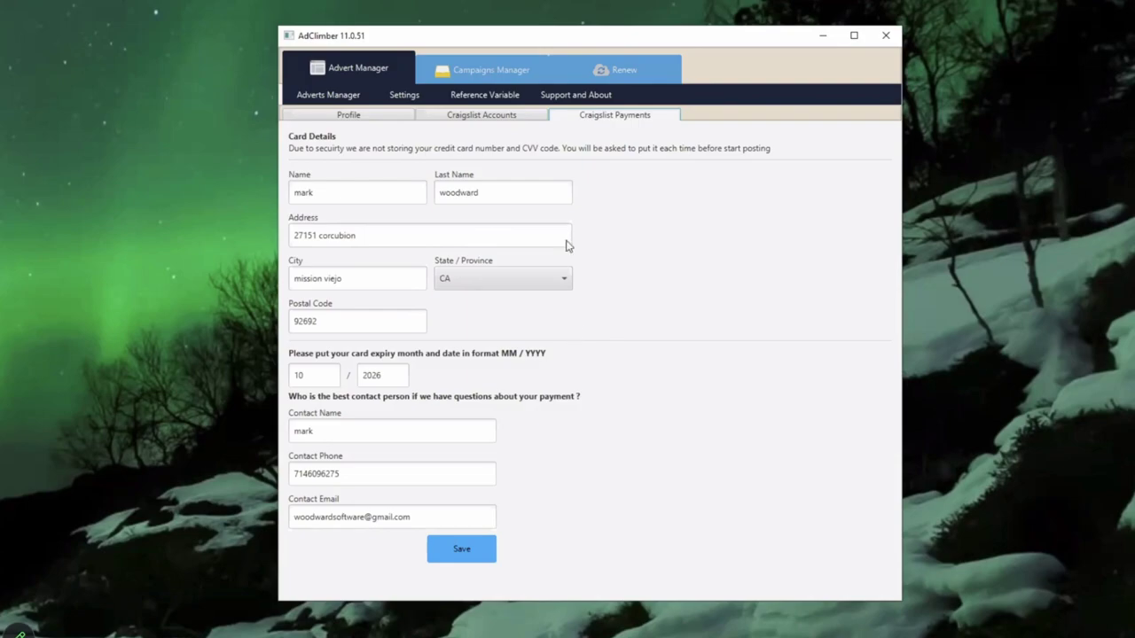
click(384, 118)
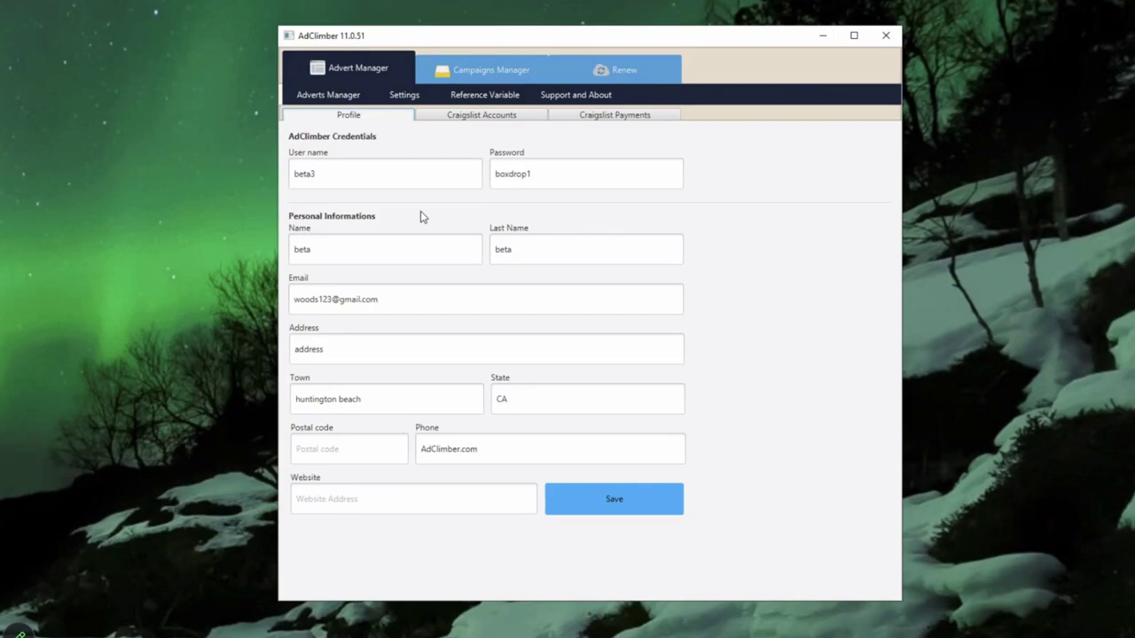
Step: Leave the Craigslist Accounts view and display the Campaigns Manager Posting list with advert counts
click(486, 117)
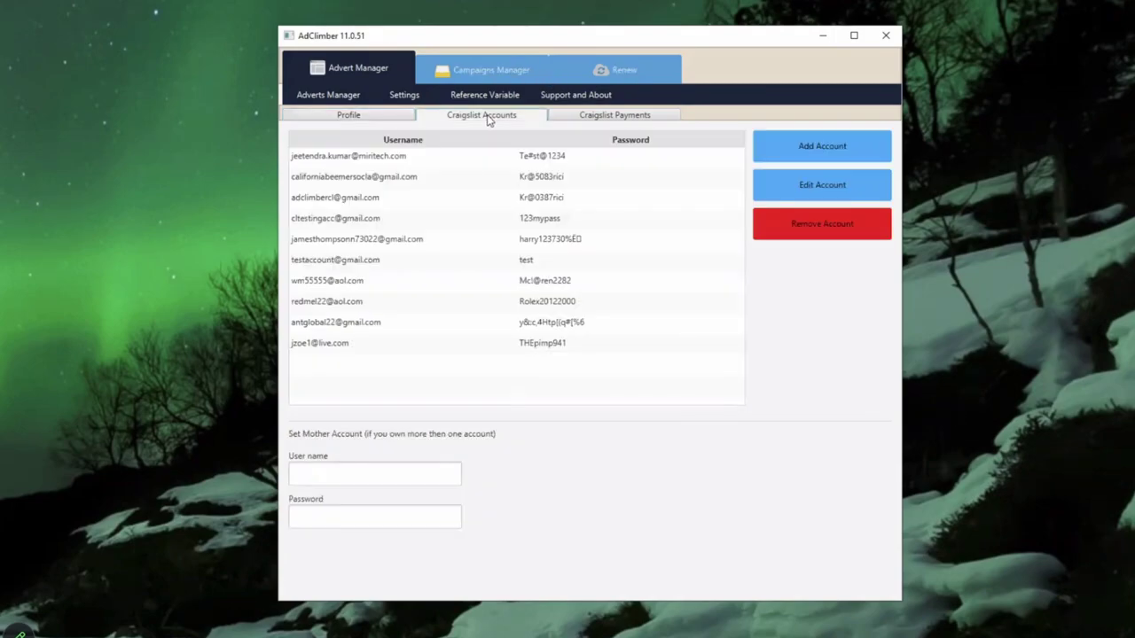
click(496, 74)
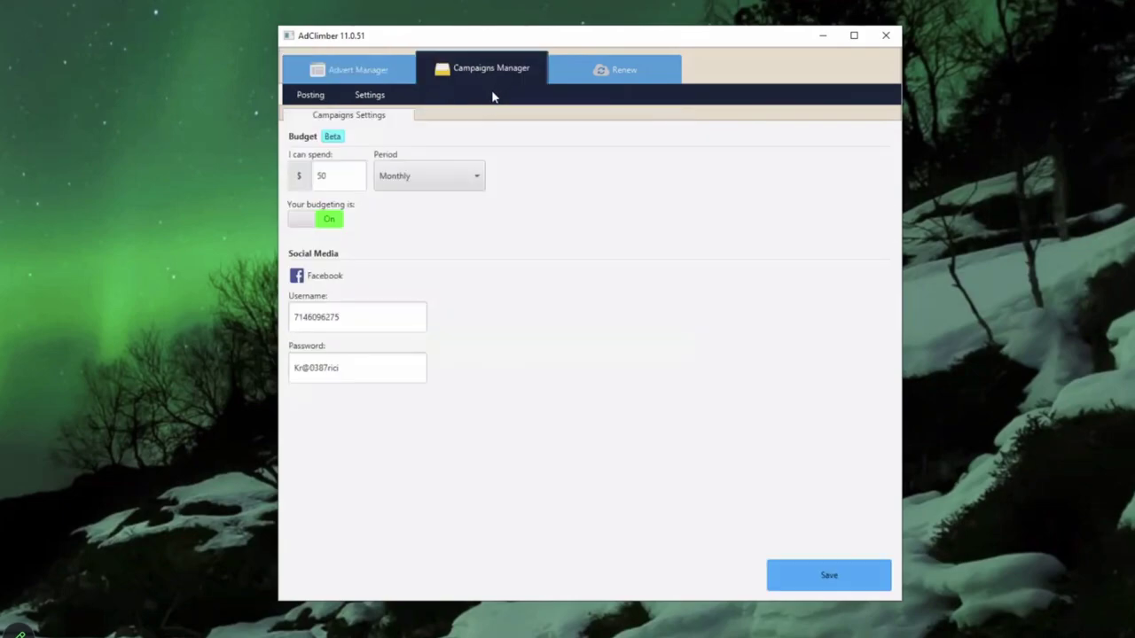
click(359, 70)
click(309, 95)
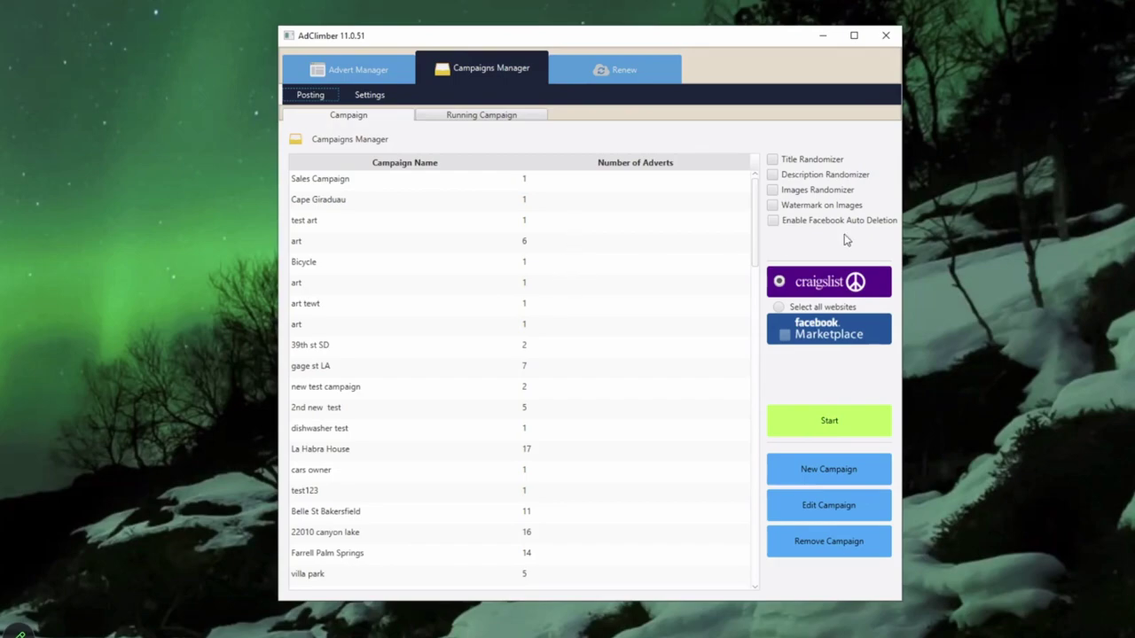
drag(754, 249, 761, 575)
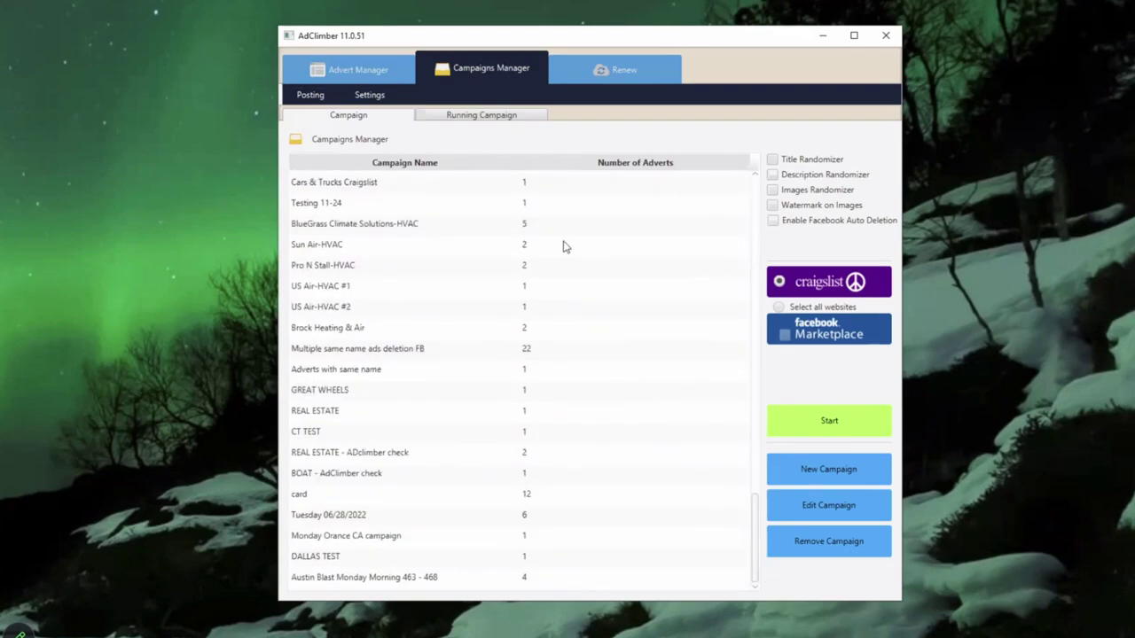
click(362, 78)
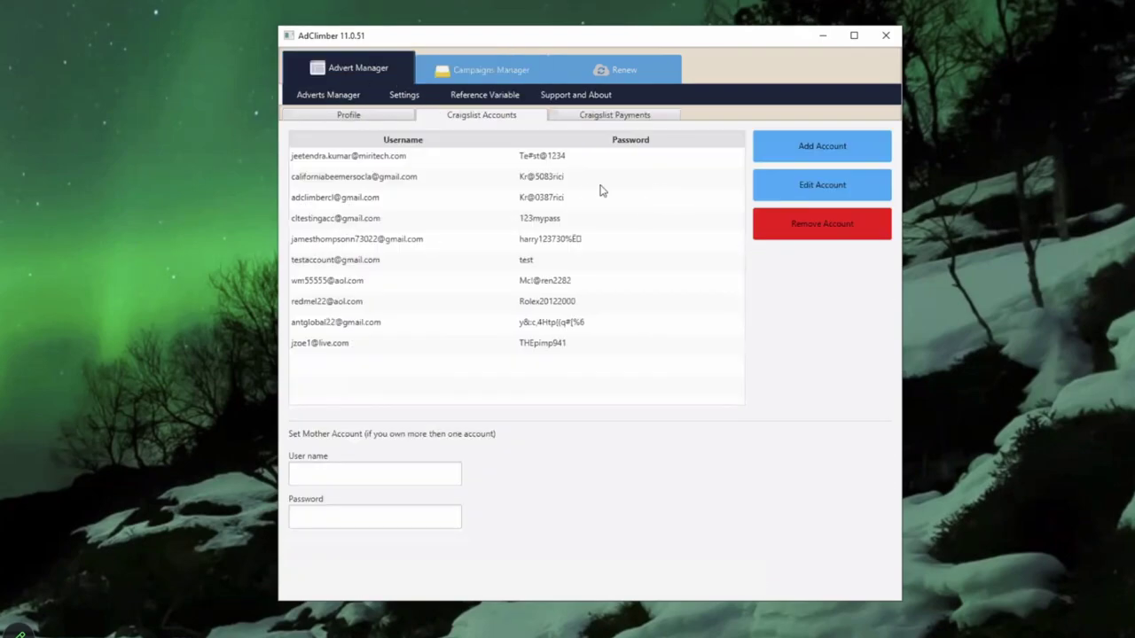
click(329, 95)
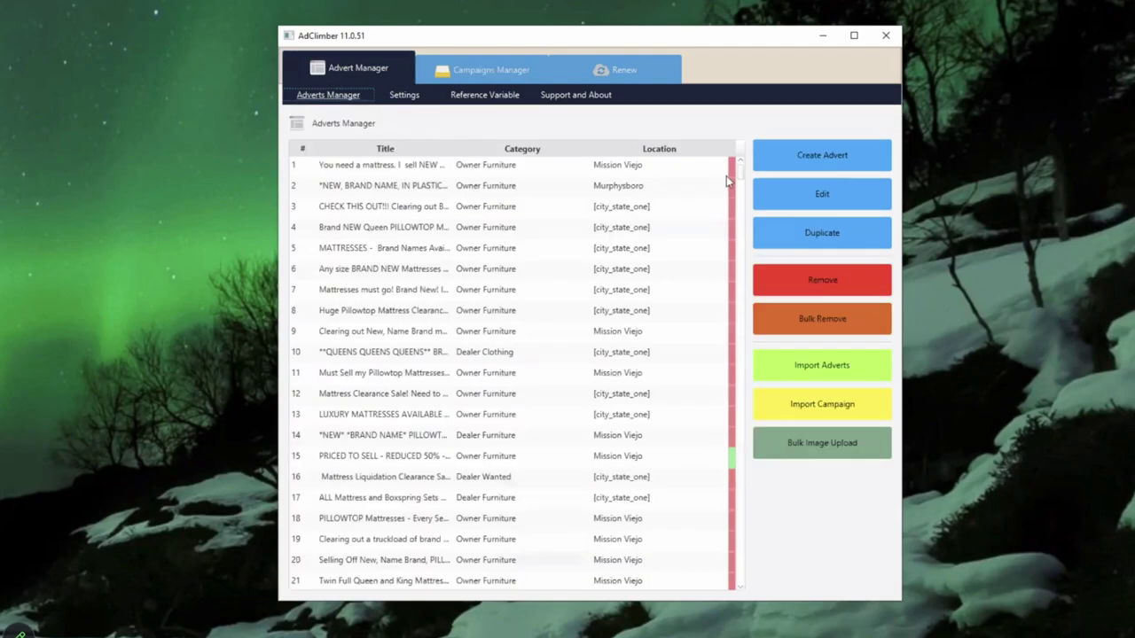
click(804, 159)
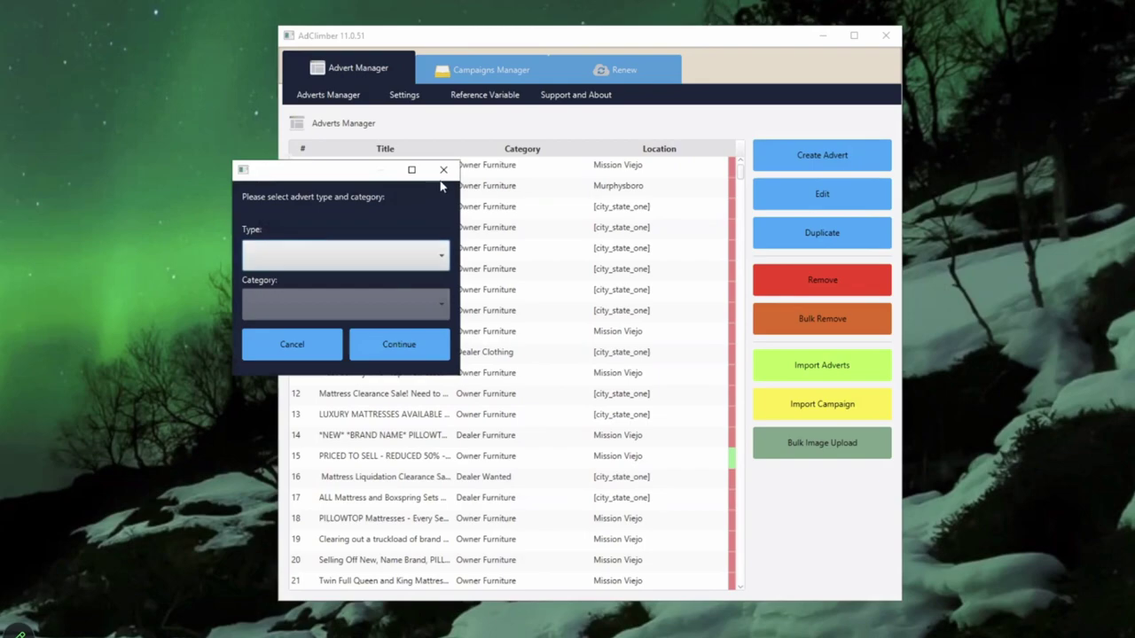
click(443, 170)
click(491, 70)
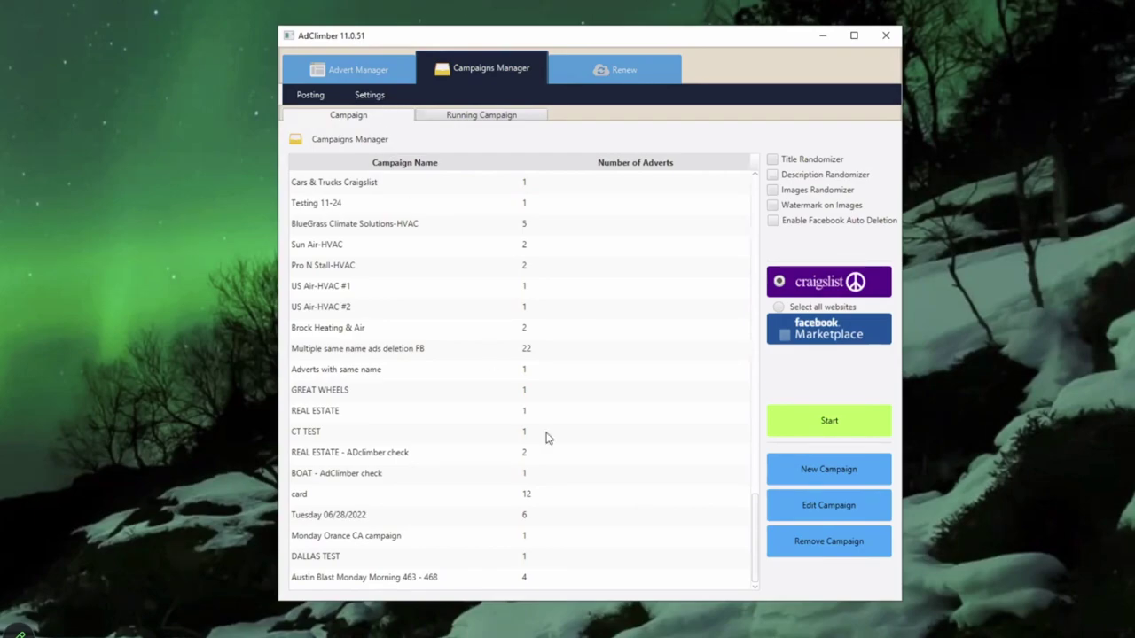
Step: Enable Images Randomizer and Description Randomizer for the Austin Blast Monday Morning 463 - 468 campaign
click(426, 580)
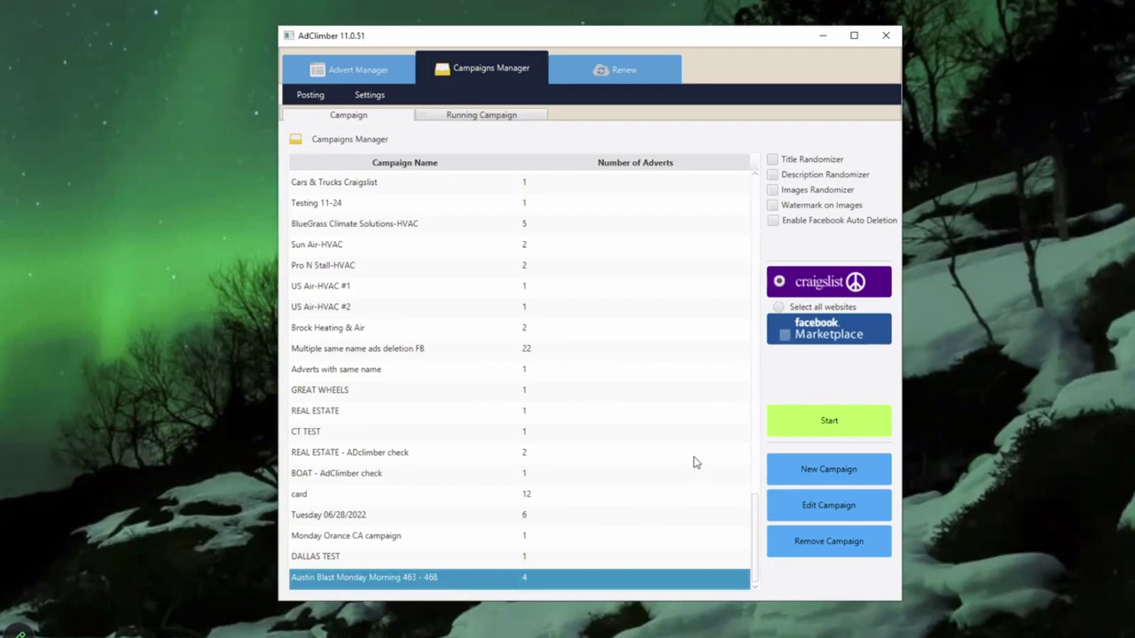
click(773, 189)
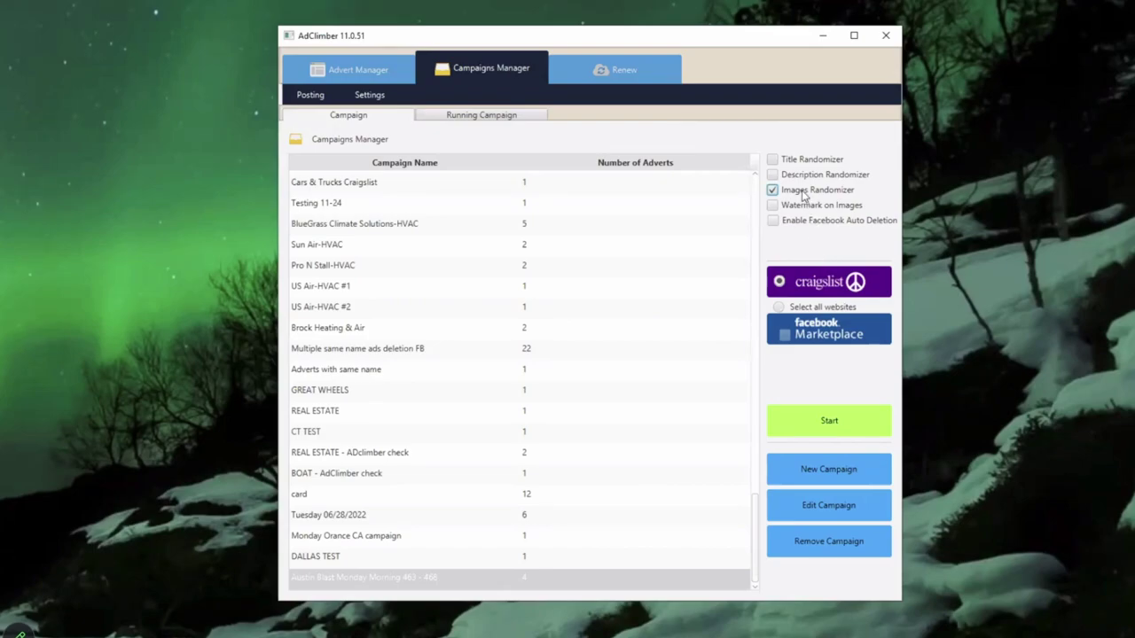
click(773, 176)
click(441, 583)
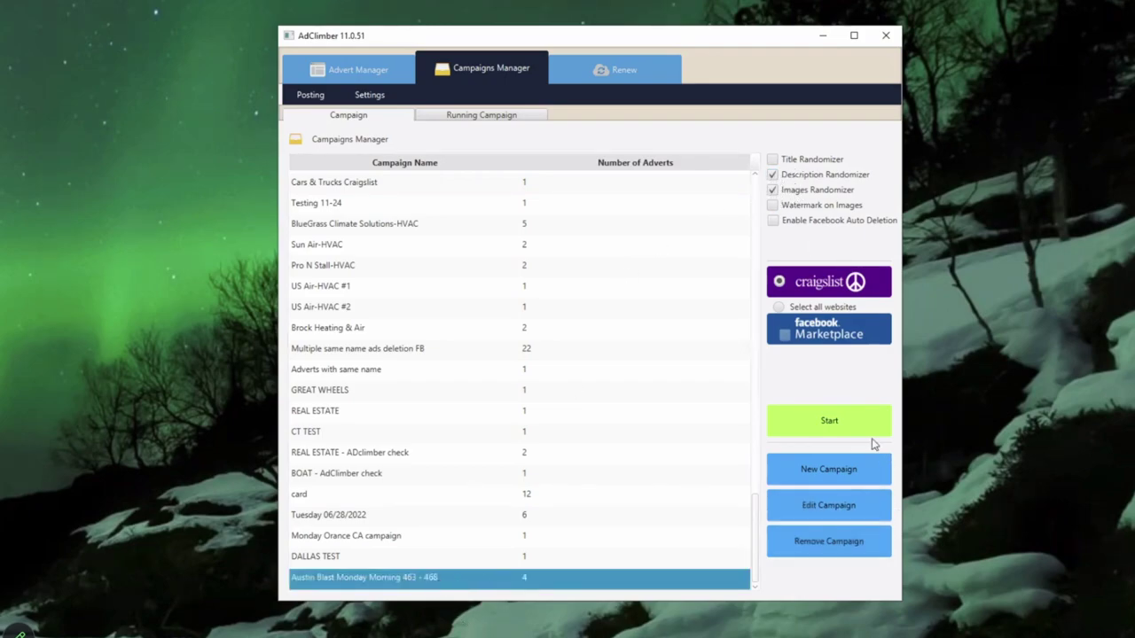
Step: Launch the Austin Blast campaign on Craigslist using the third listed posting account
click(854, 420)
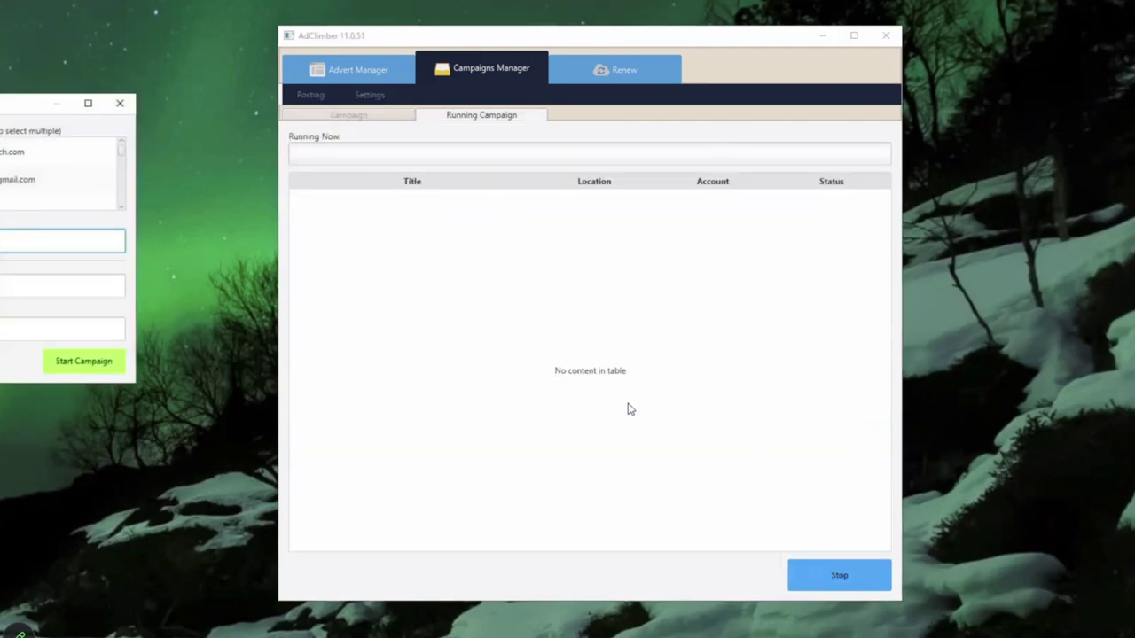
click(54, 202)
click(54, 241)
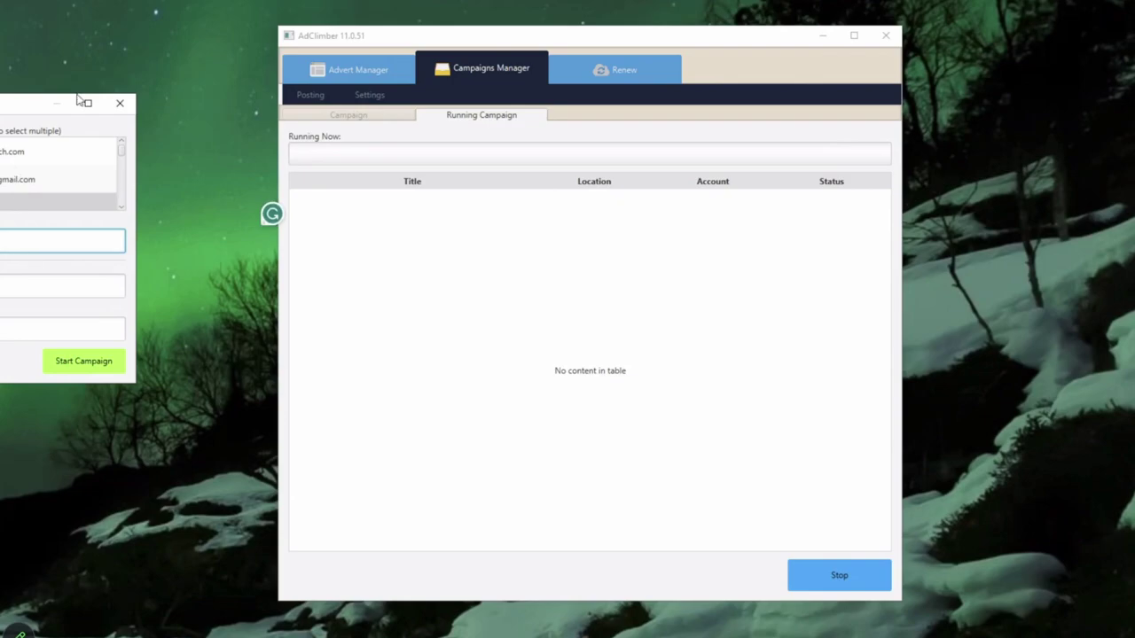
drag(79, 101, 206, 97)
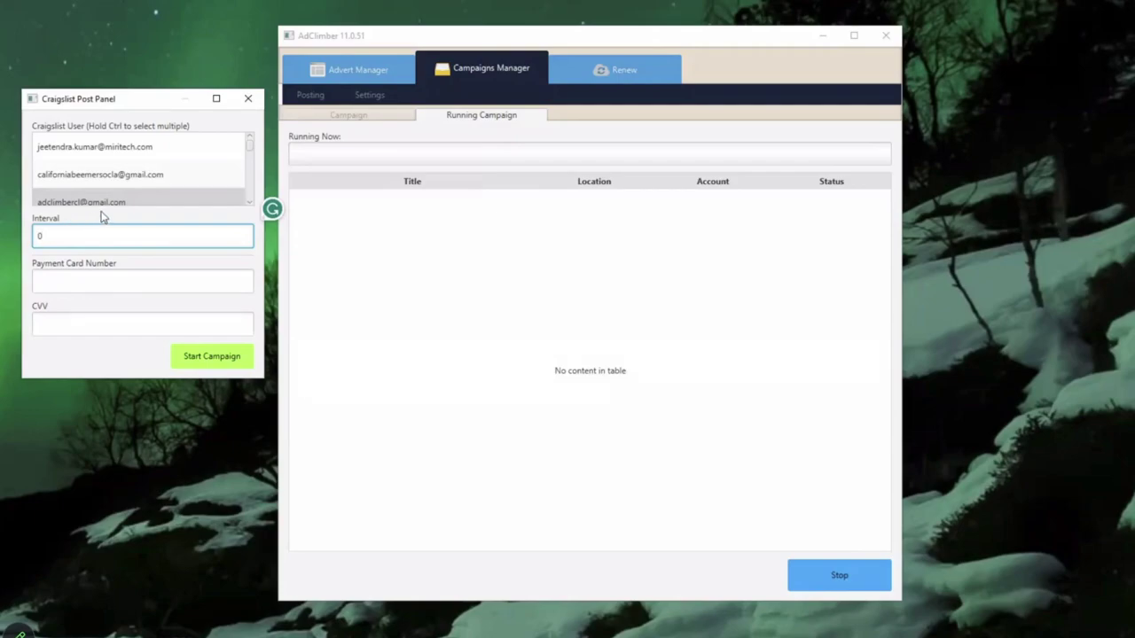
click(227, 361)
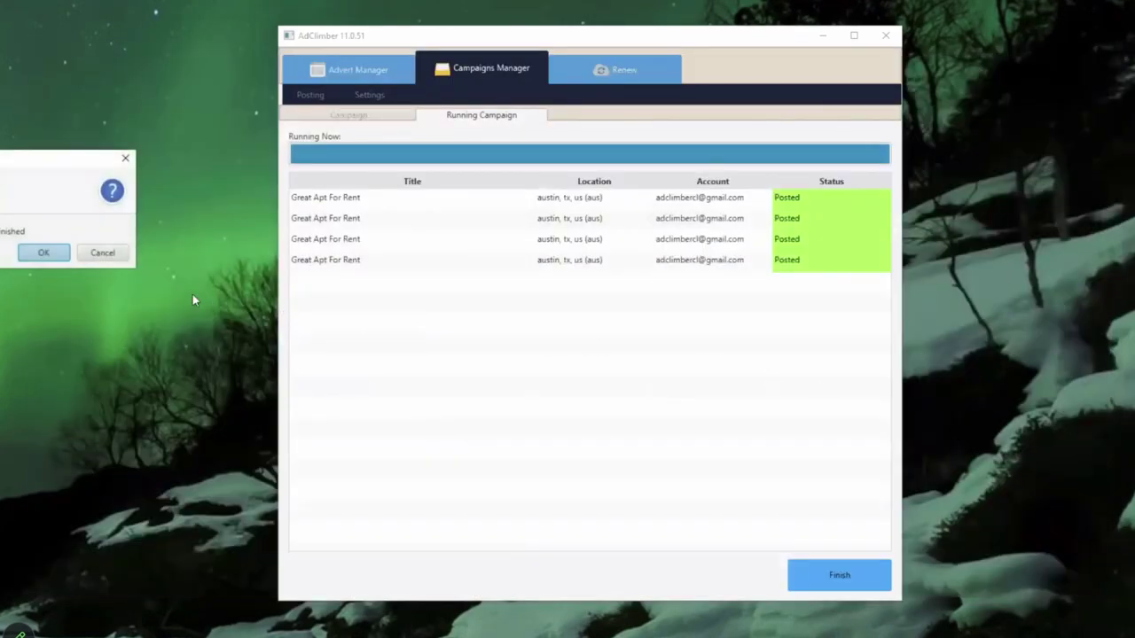
Step: Acknowledge the finished posting run and open a new private browser tab
click(55, 256)
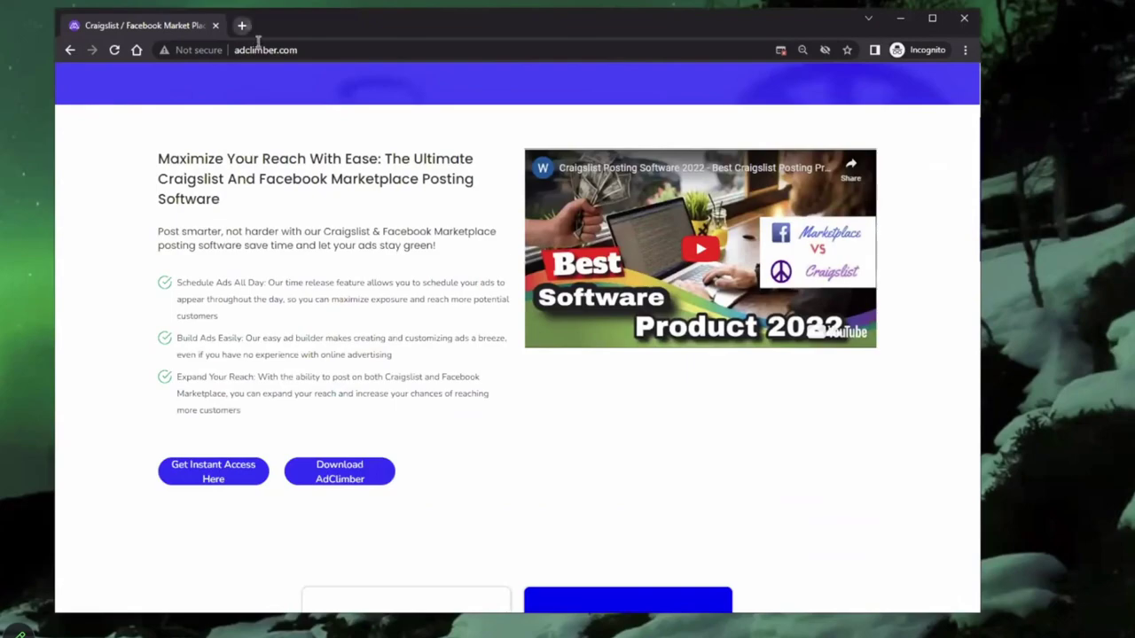
key(ctrl+t)
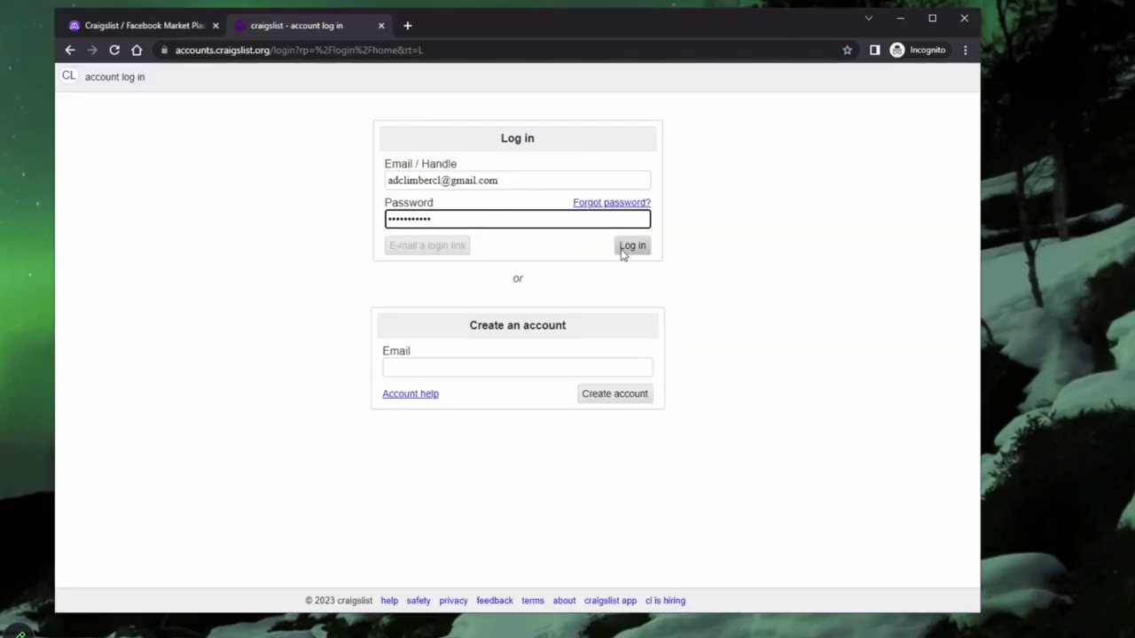
Step: Log in to Craigslist and view the four active Great Apt For Rent - $2200 postings
click(628, 248)
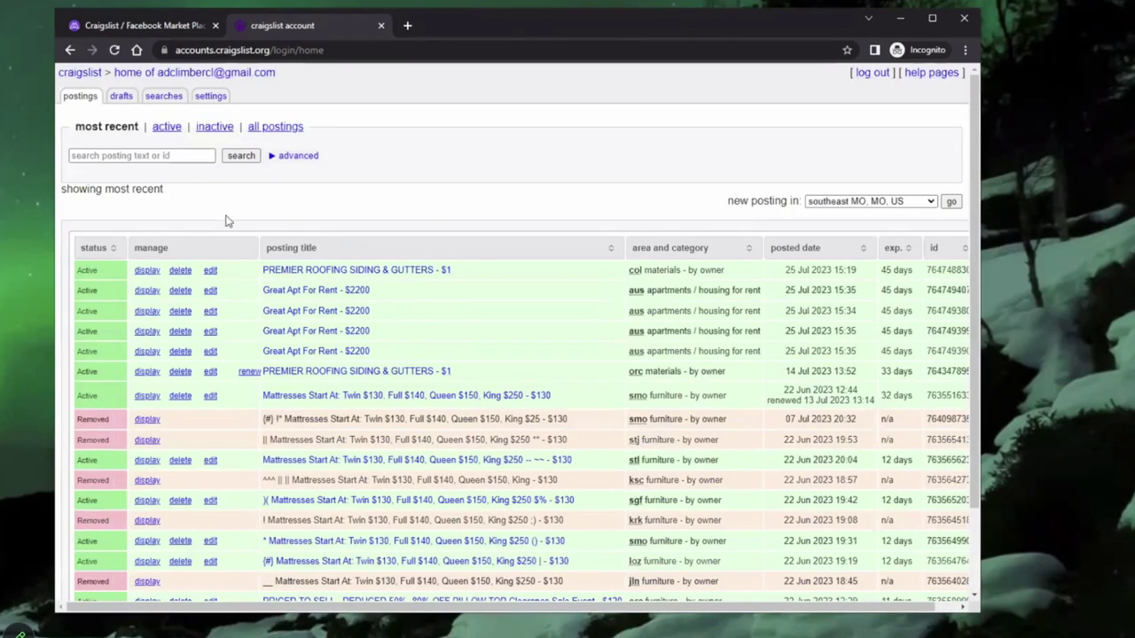
click(346, 354)
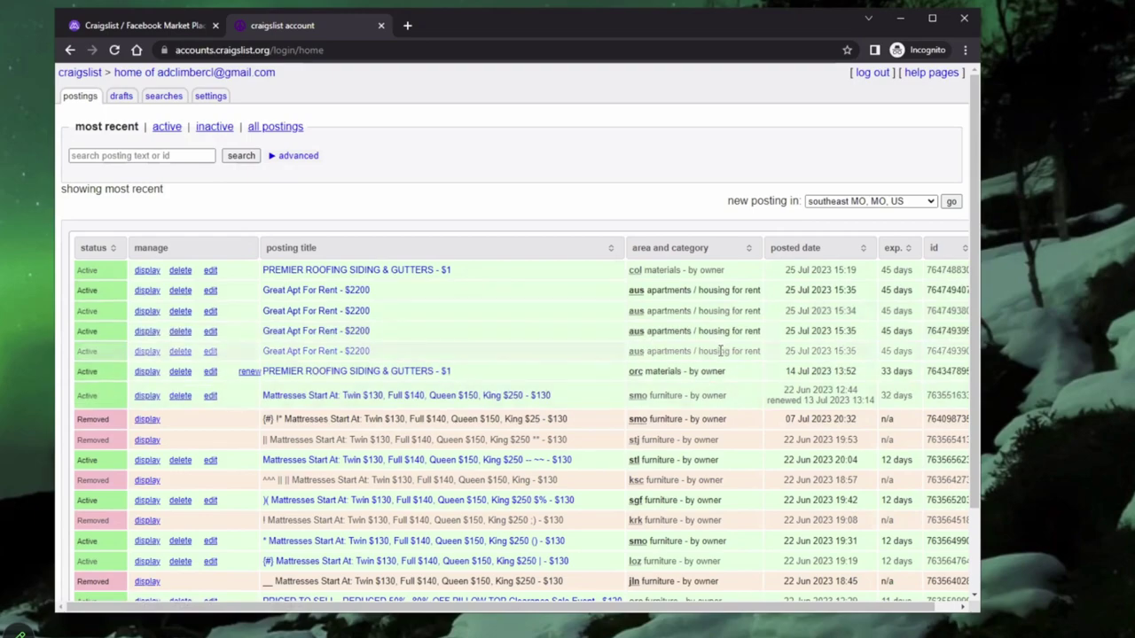
drag(720, 351, 611, 290)
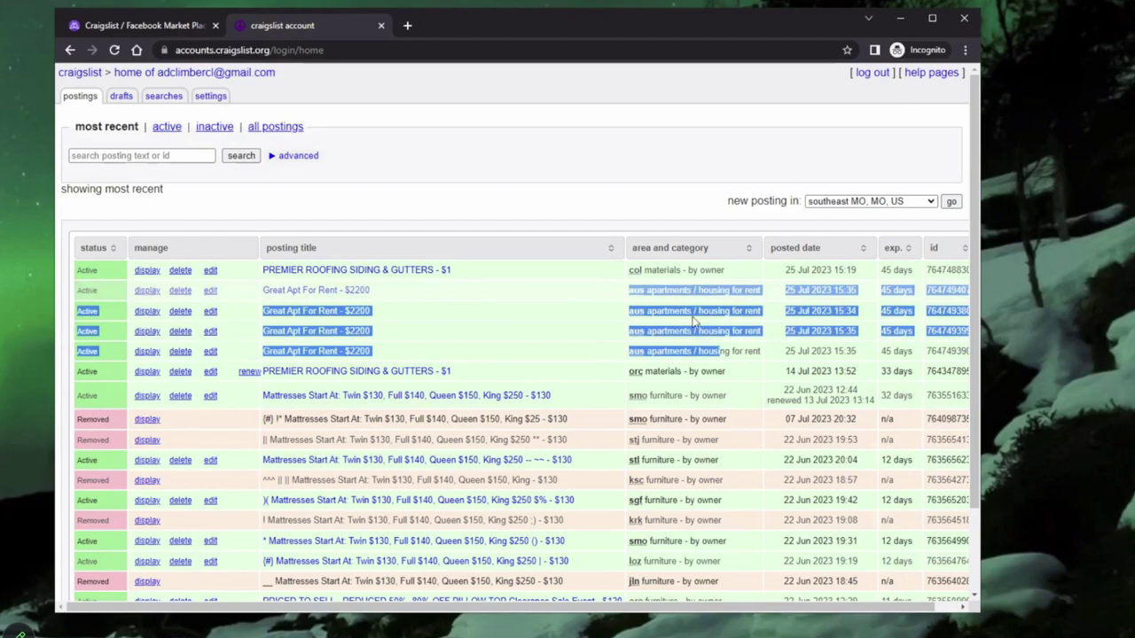
drag(696, 321, 328, 293)
Step: Check the $2,200 Great Apt For Rent (Austin TX) listing's email reply options, then return to AdClimber
click(328, 292)
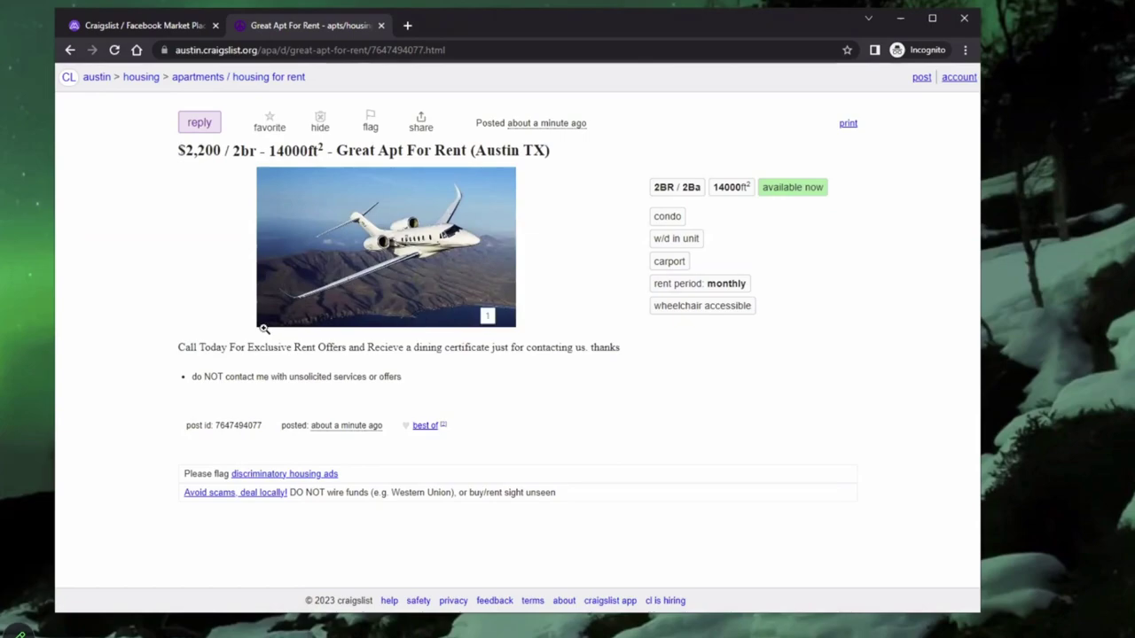
click(210, 128)
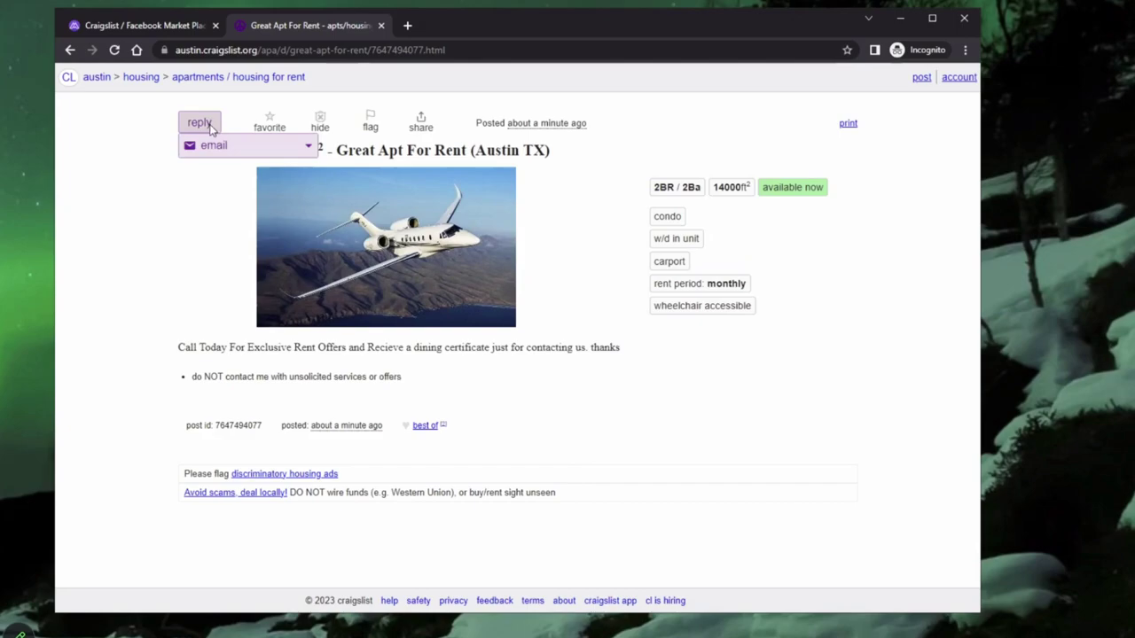
click(221, 145)
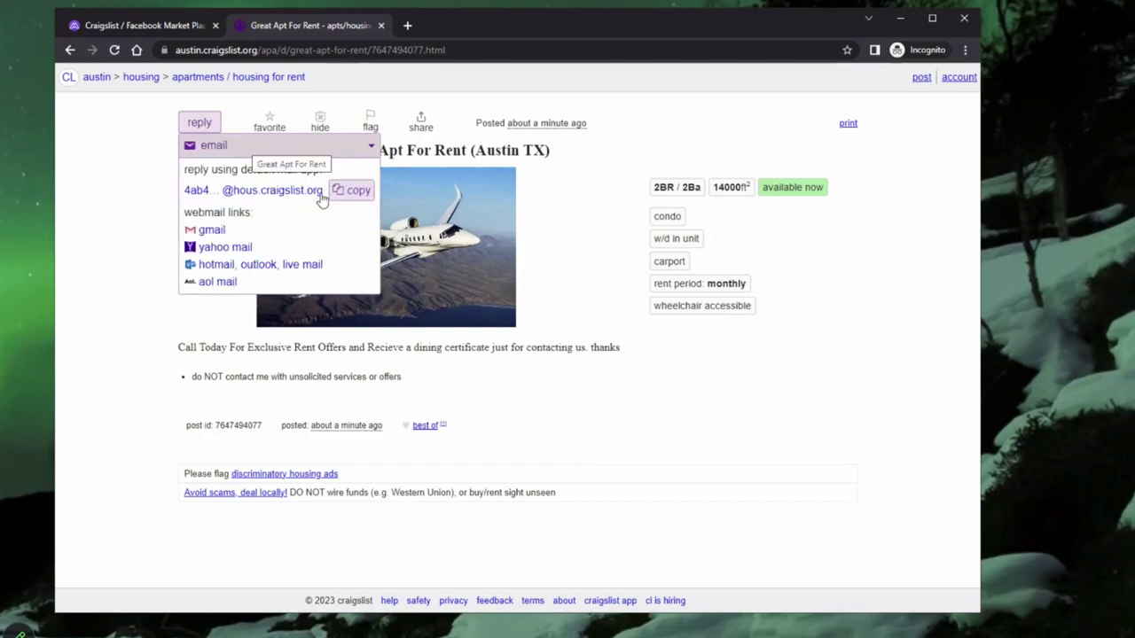
click(123, 176)
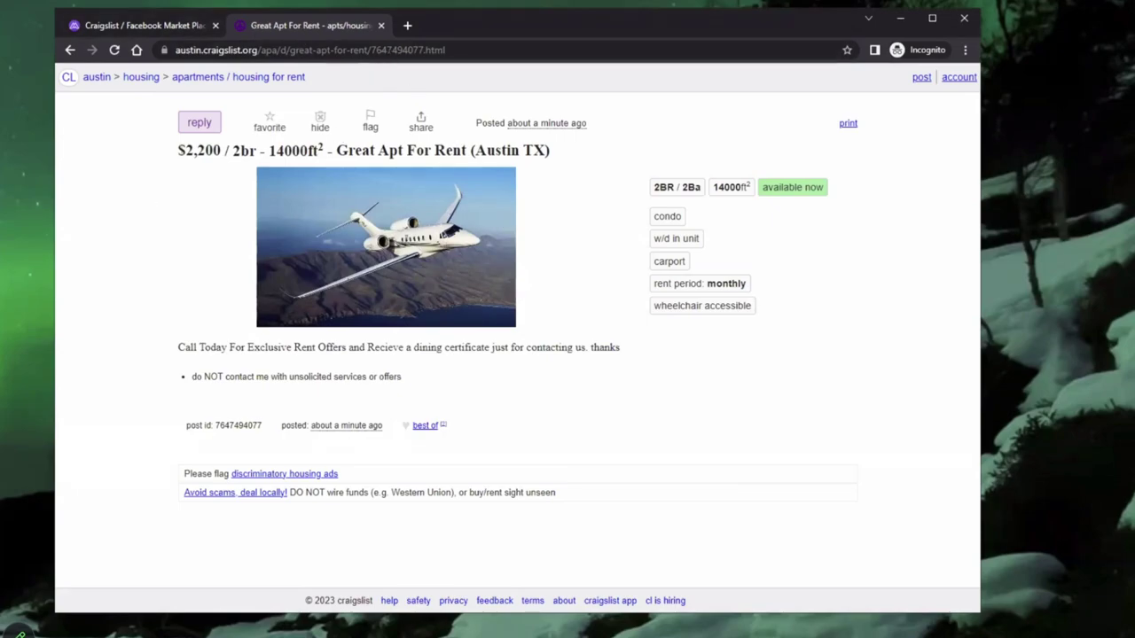
key(alt+Tab)
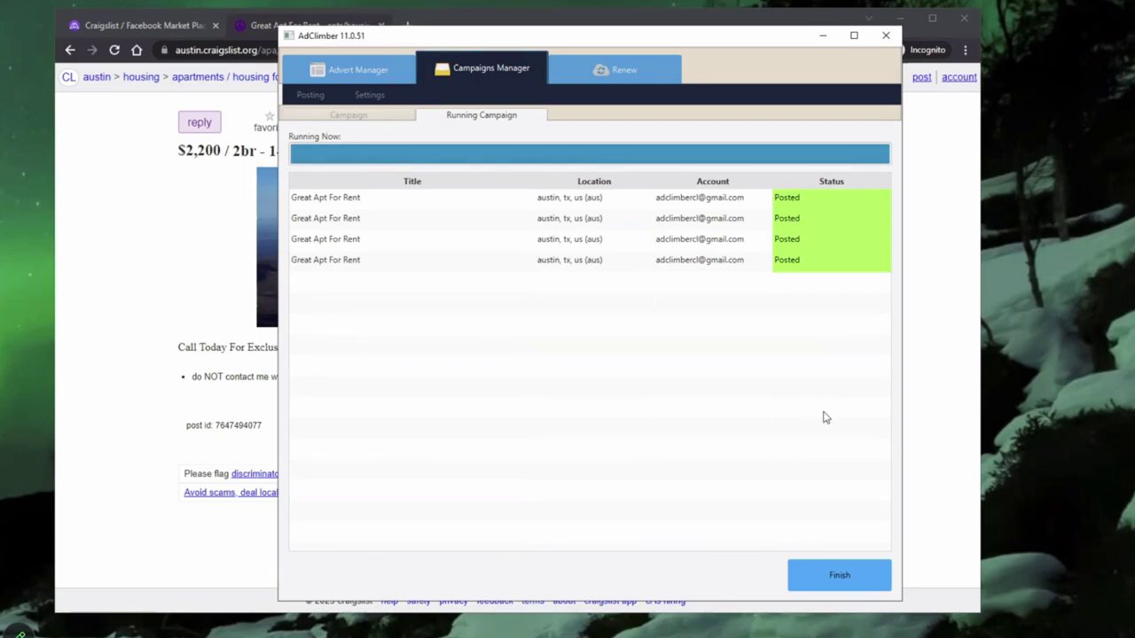
Step: End the finished run, reload the saved campaigns list, and bring the live Craigslist ad forward
click(841, 570)
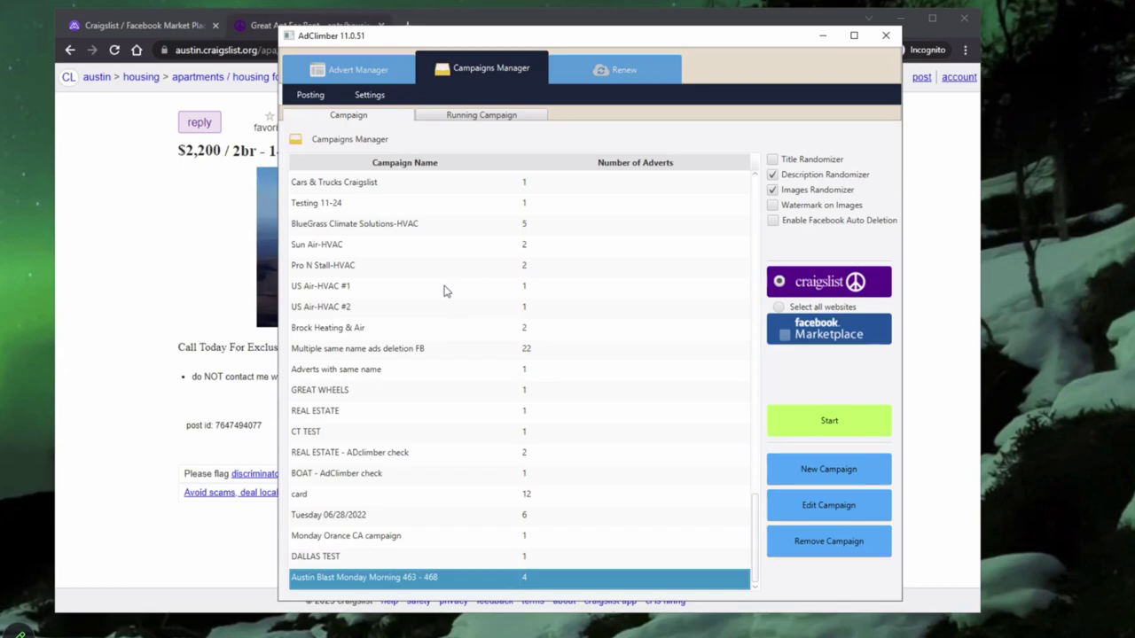
click(316, 96)
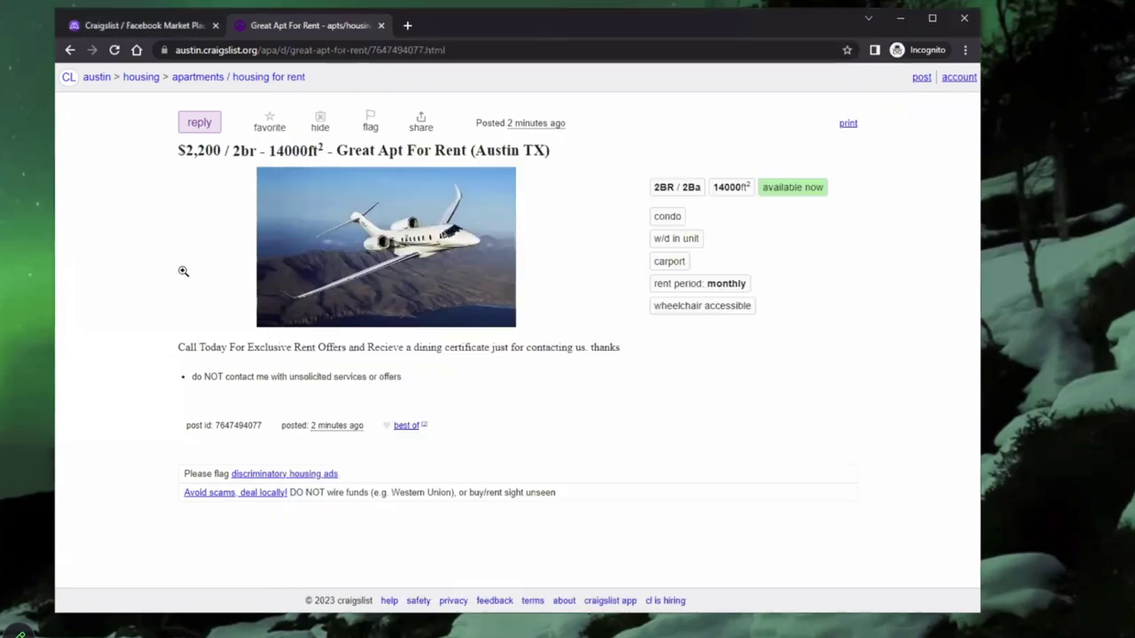
click(183, 275)
Step: Select the location text in the listing title, then switch back to AdClimber
drag(546, 151, 478, 158)
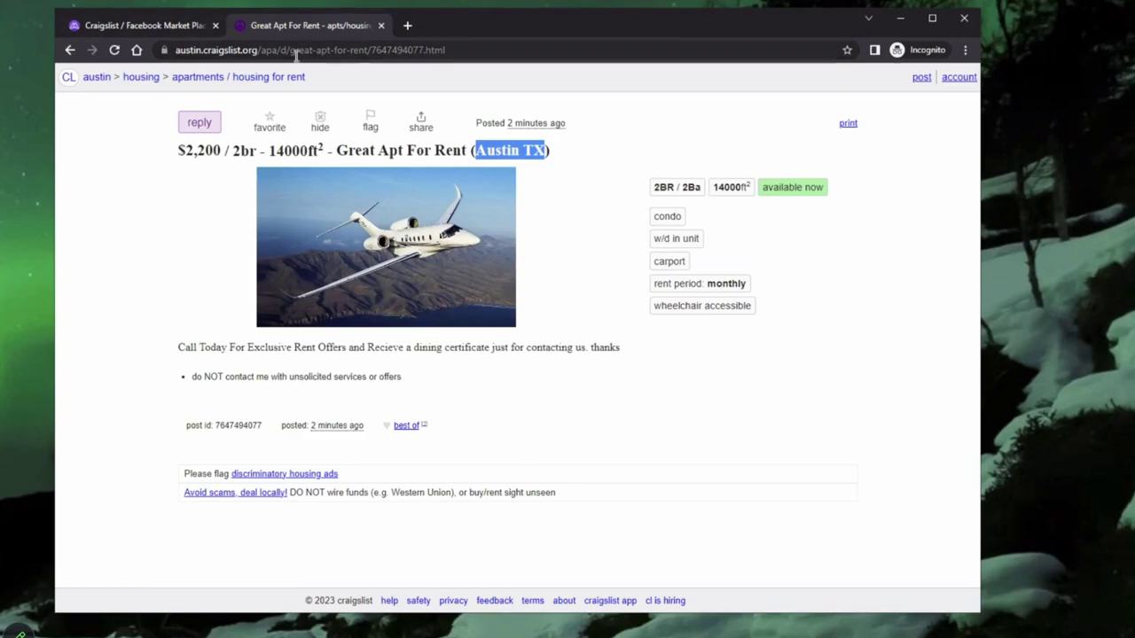
key(alt+Tab)
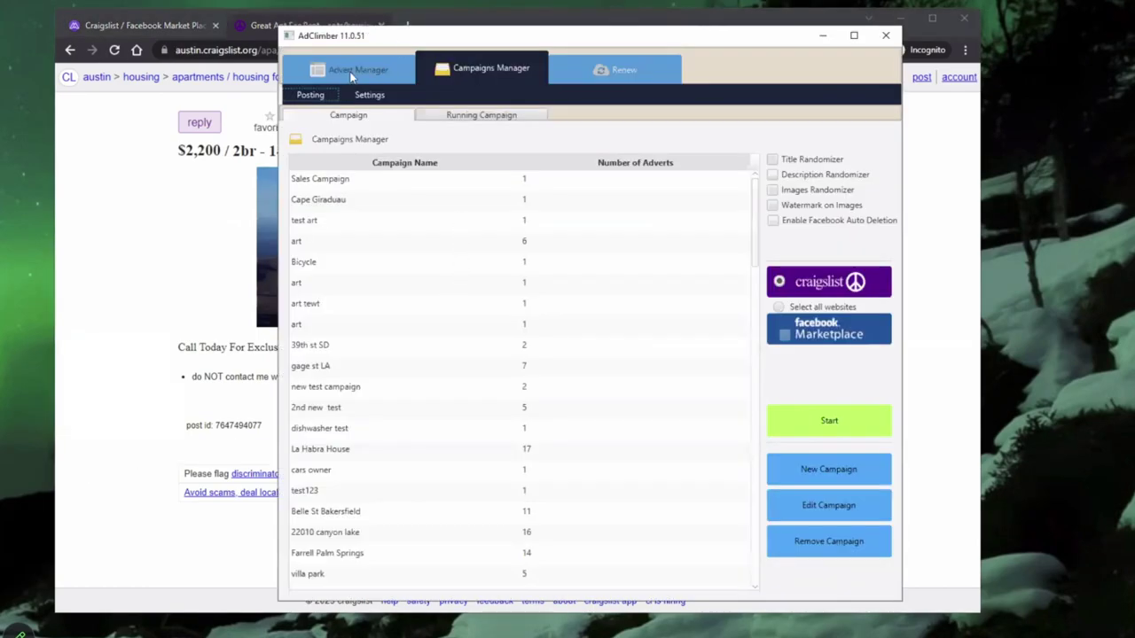
Step: Open advert 468, Great Apt For Rent, for editing from the bottom of the Advert Manager list
click(350, 69)
scroll(695, 504, down, 7)
drag(741, 178, 739, 246)
drag(737, 540, 742, 605)
click(494, 578)
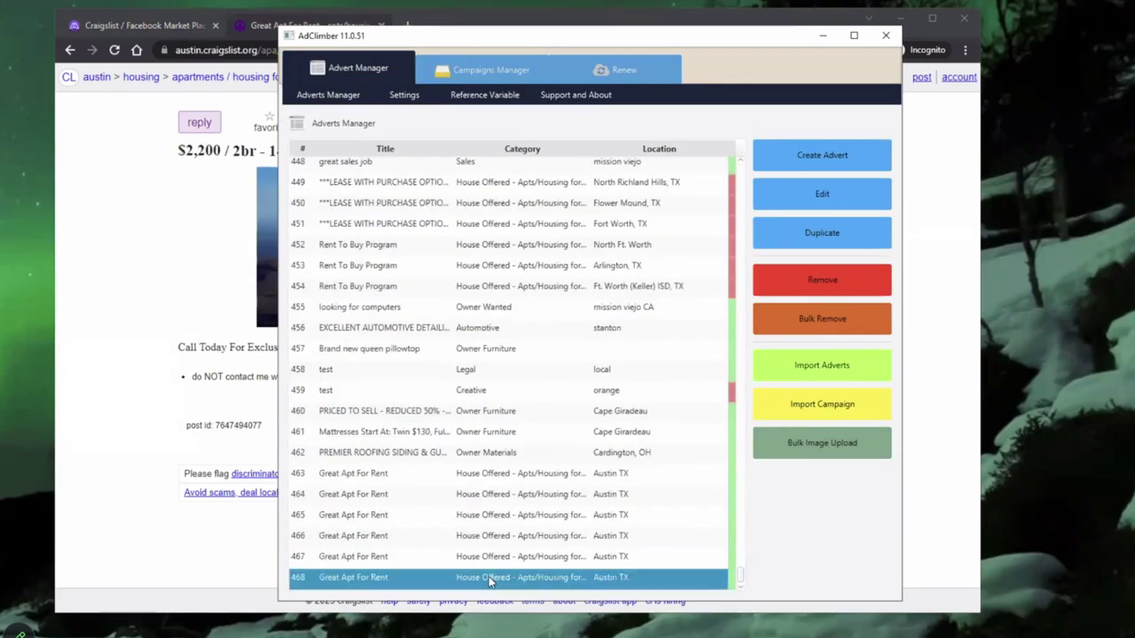
right_click(493, 580)
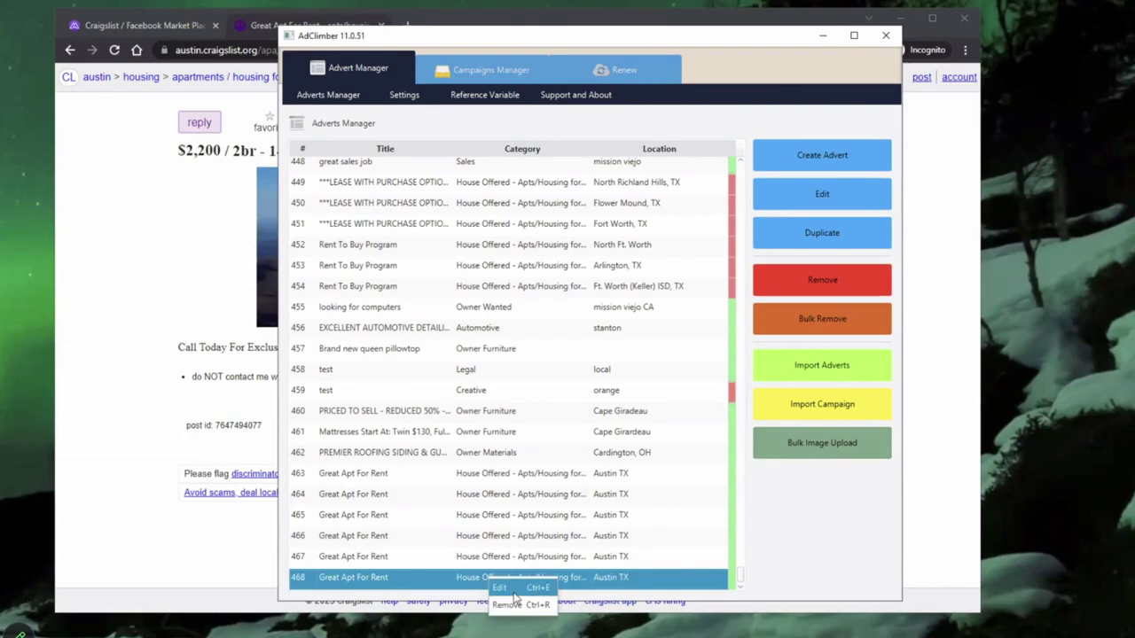
click(499, 588)
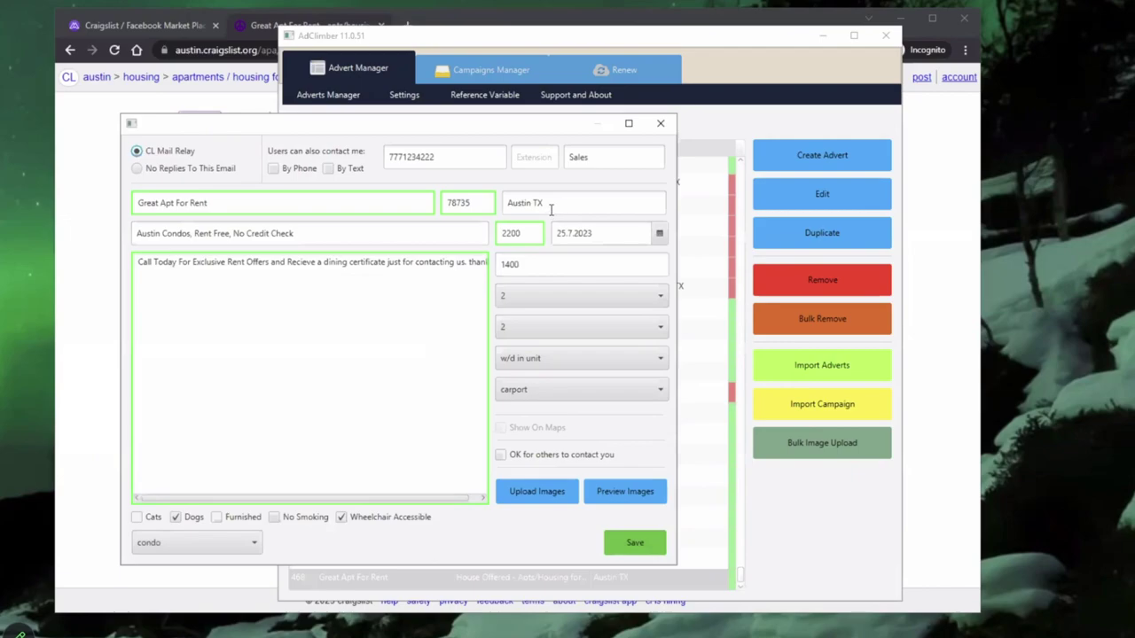
click(517, 202)
triple_click(517, 202)
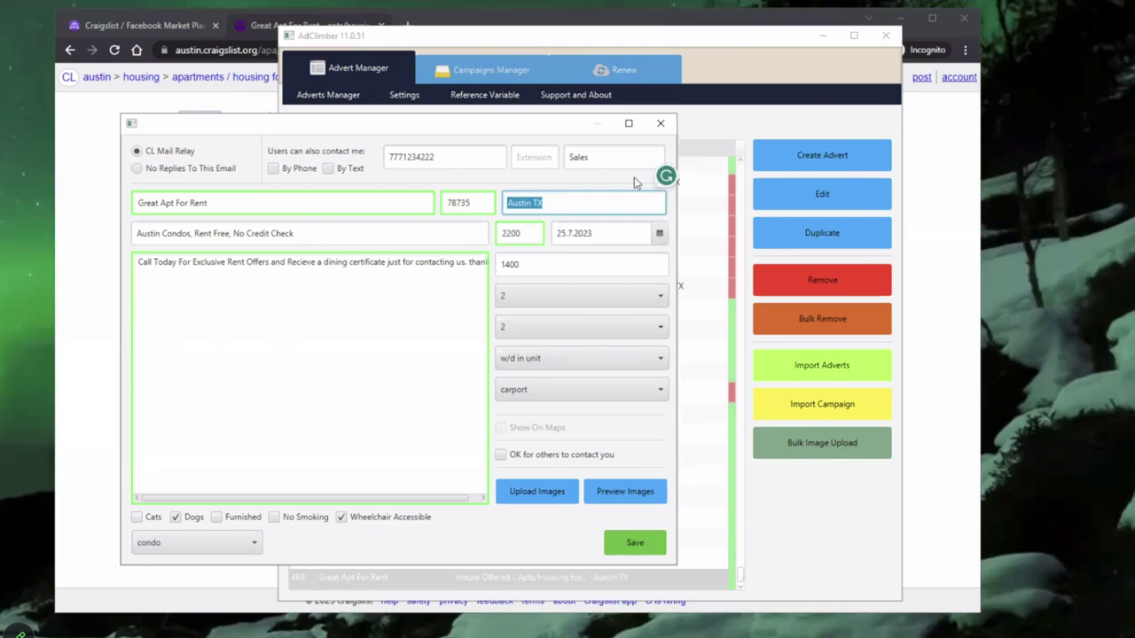
Step: Close the Great Apt For Rent edit form and move the AdClimber window up-left
drag(530, 133, 550, 127)
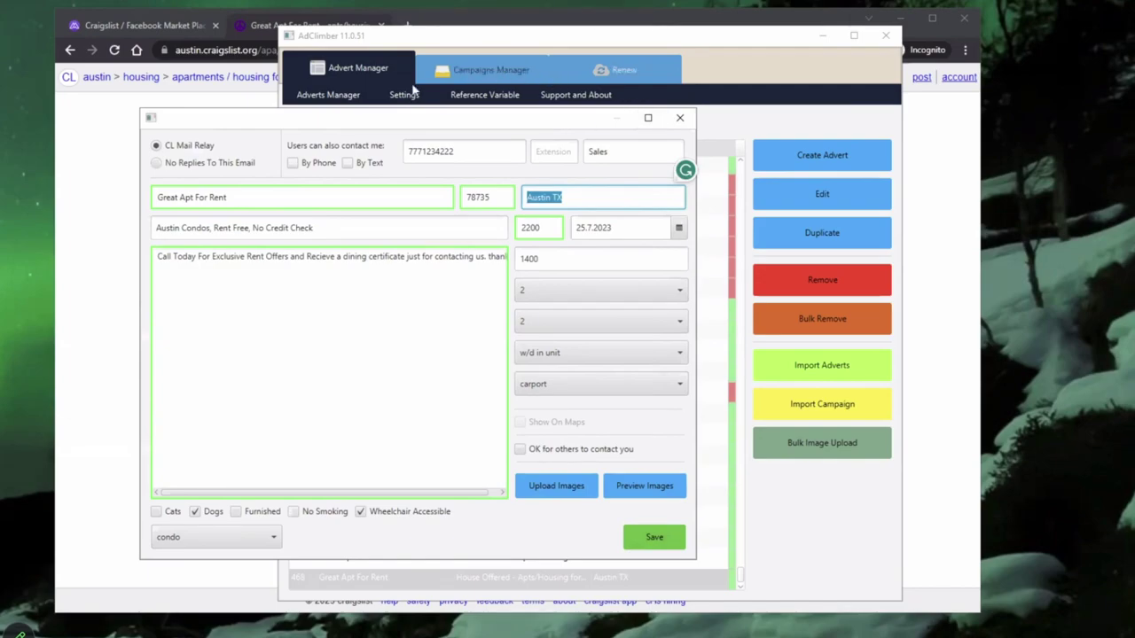
click(324, 97)
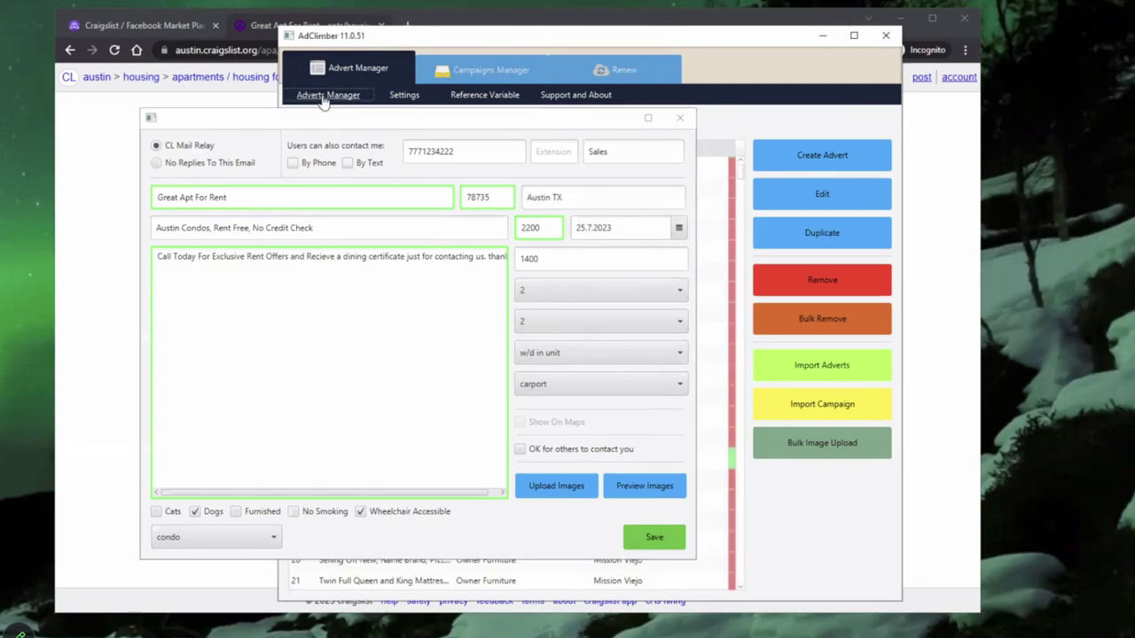
click(680, 118)
drag(585, 36, 538, 13)
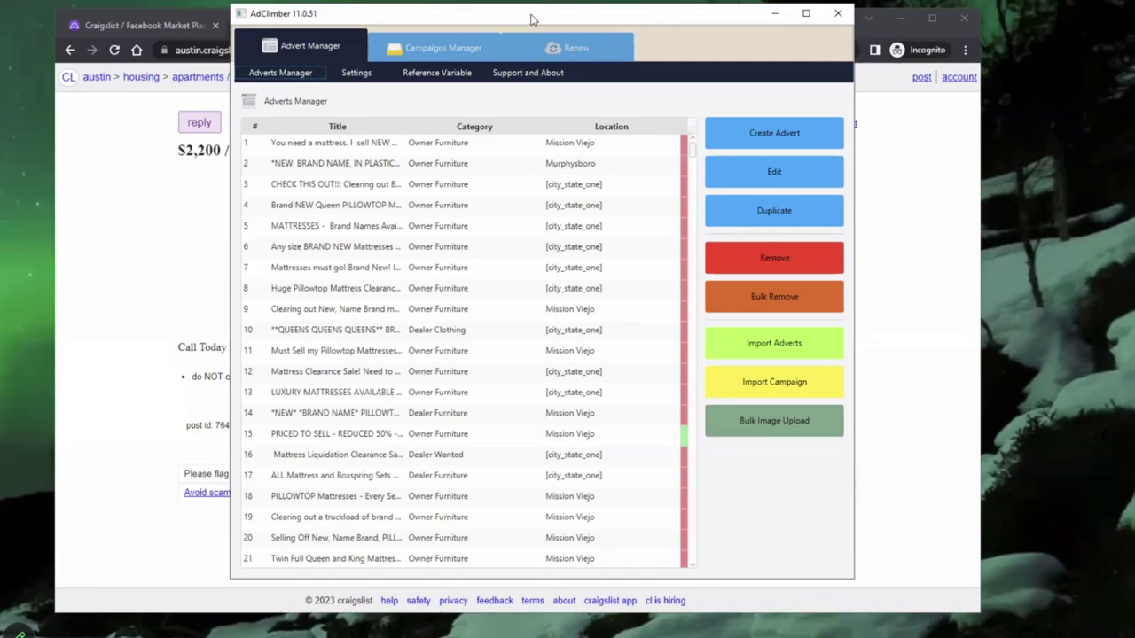
drag(532, 19, 468, 28)
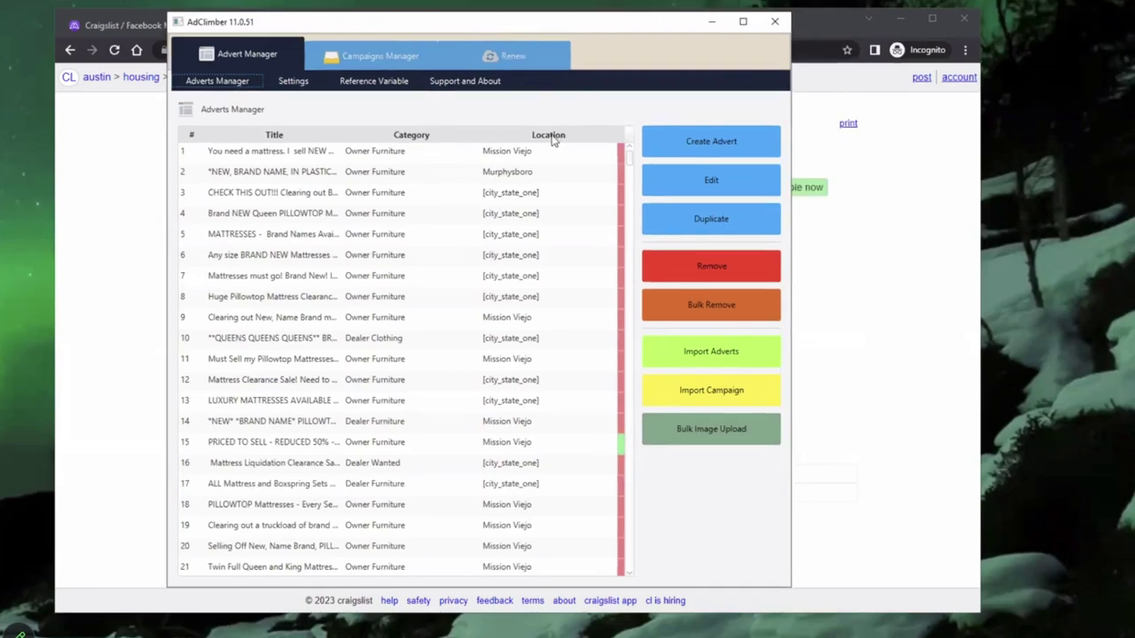
drag(348, 22, 292, 135)
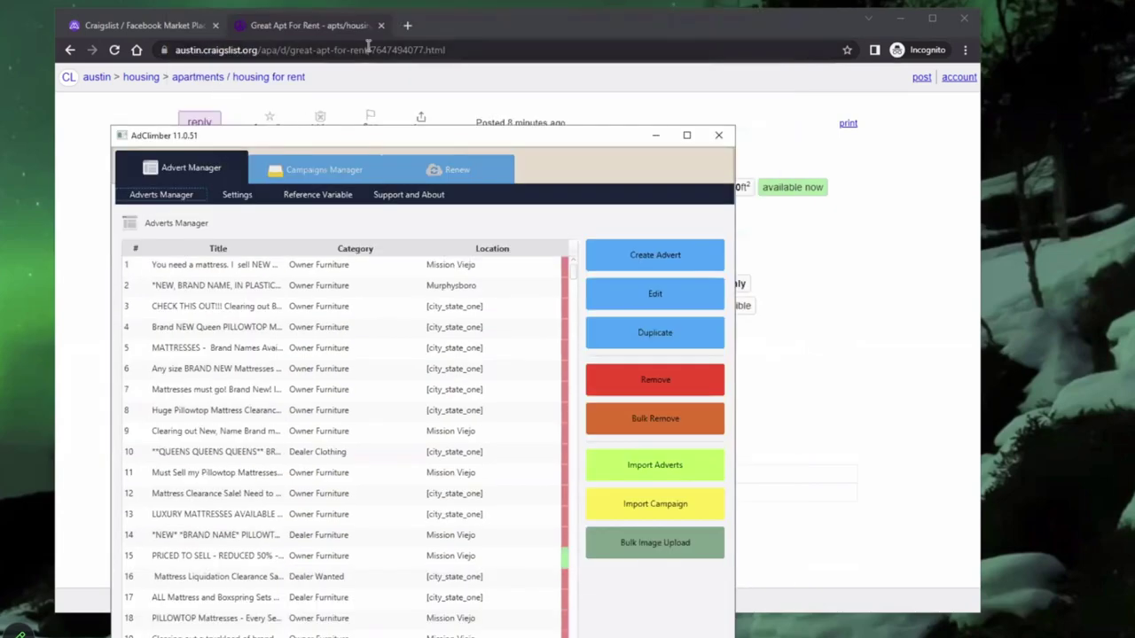
Step: In a new tab, search Google Images for 'craigslist softwrae'
click(408, 24)
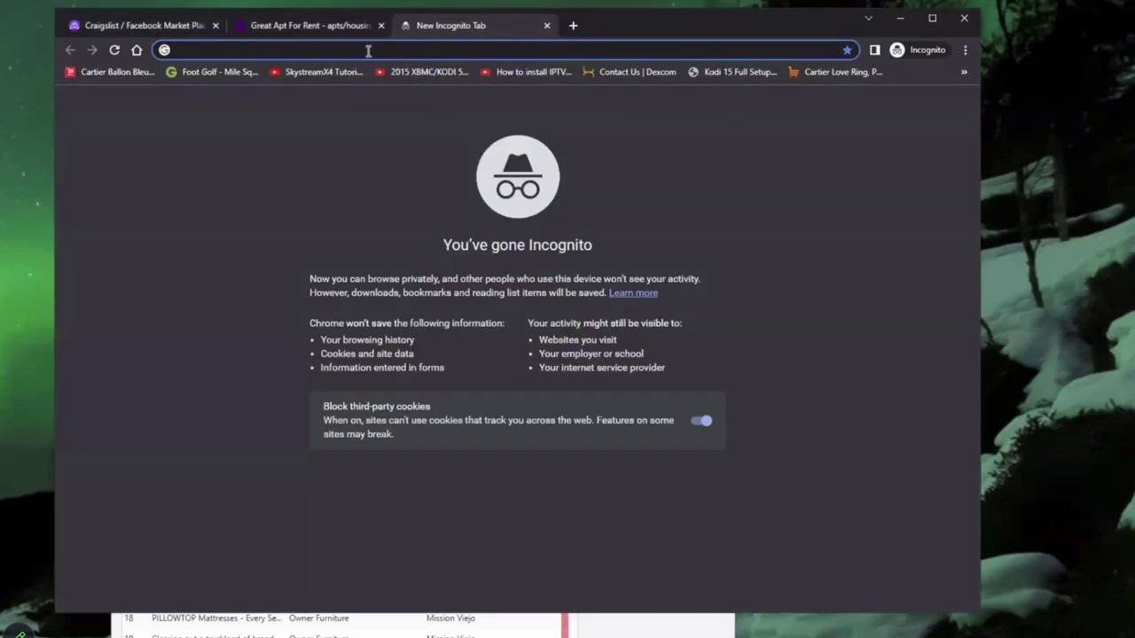
text(craigslist softwrae)
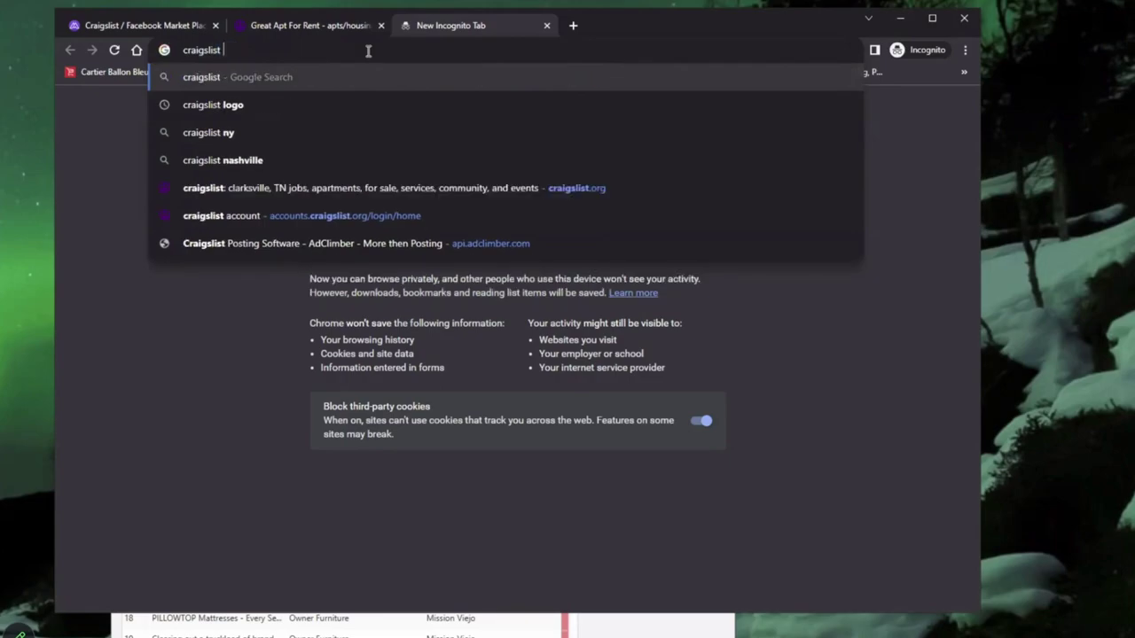
key(Return)
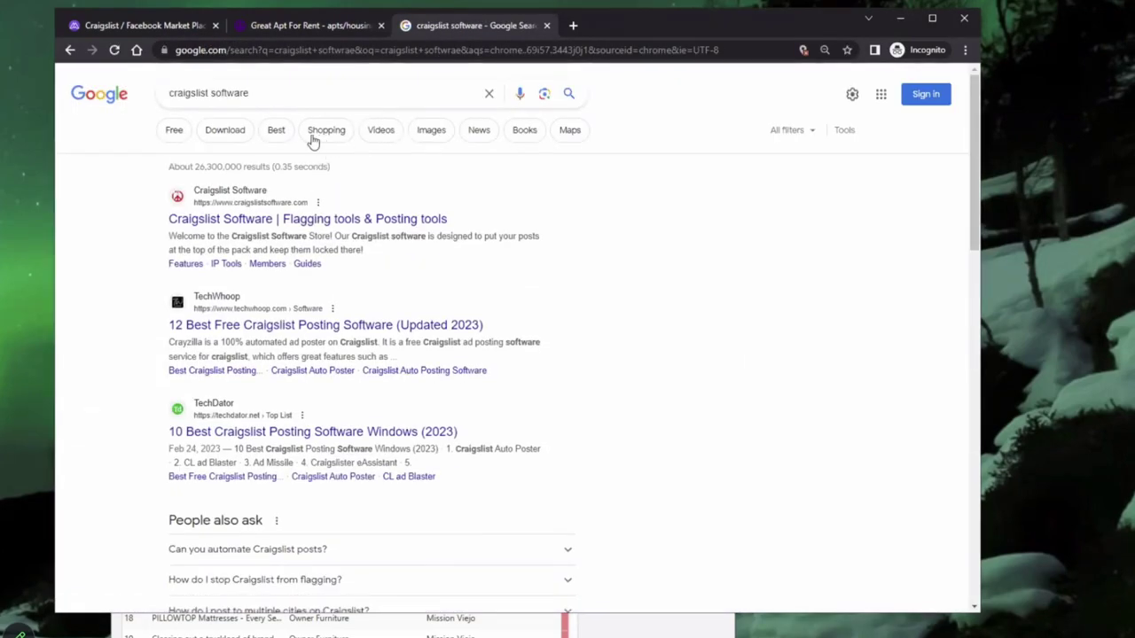
click(427, 131)
scroll(625, 385, down, 3)
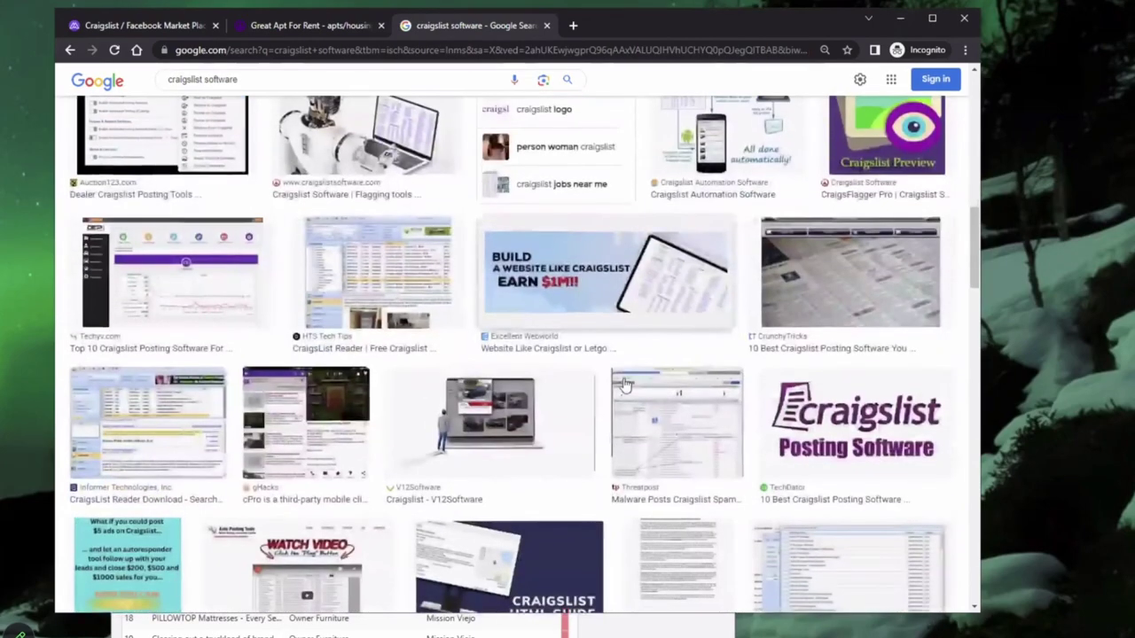
scroll(623, 383, down, 2)
Step: Open the Threatpost malware article in a background tab and return to the listing tab
click(661, 326)
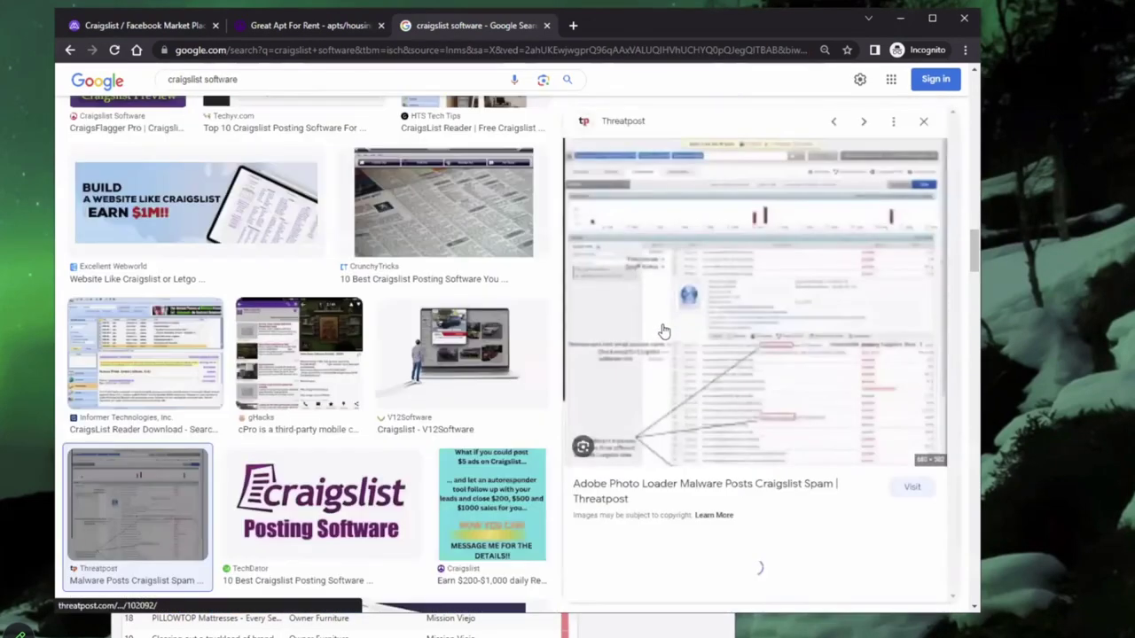
middle_click(816, 398)
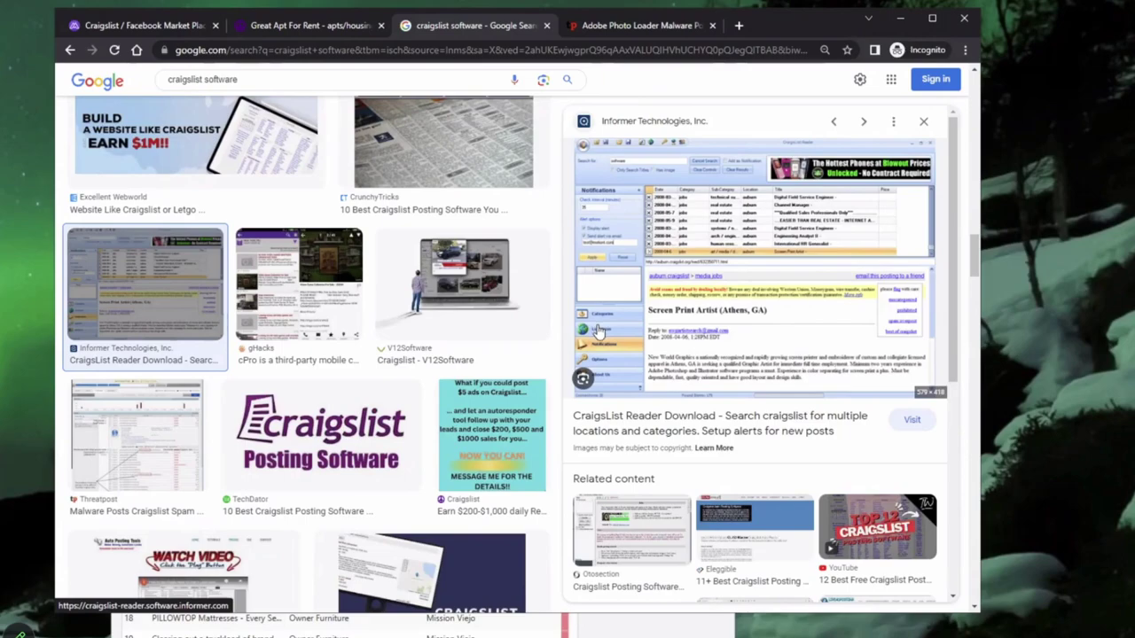
click(297, 26)
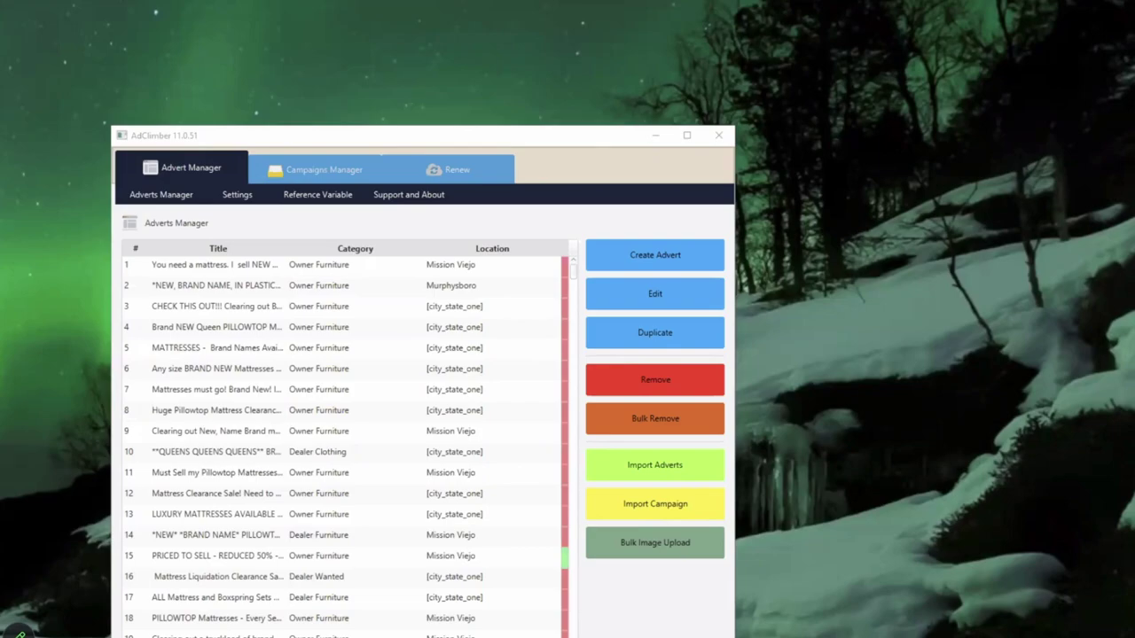
Step: Raise the AdClimber window and switch to the Campaigns Manager view
drag(259, 142, 266, 85)
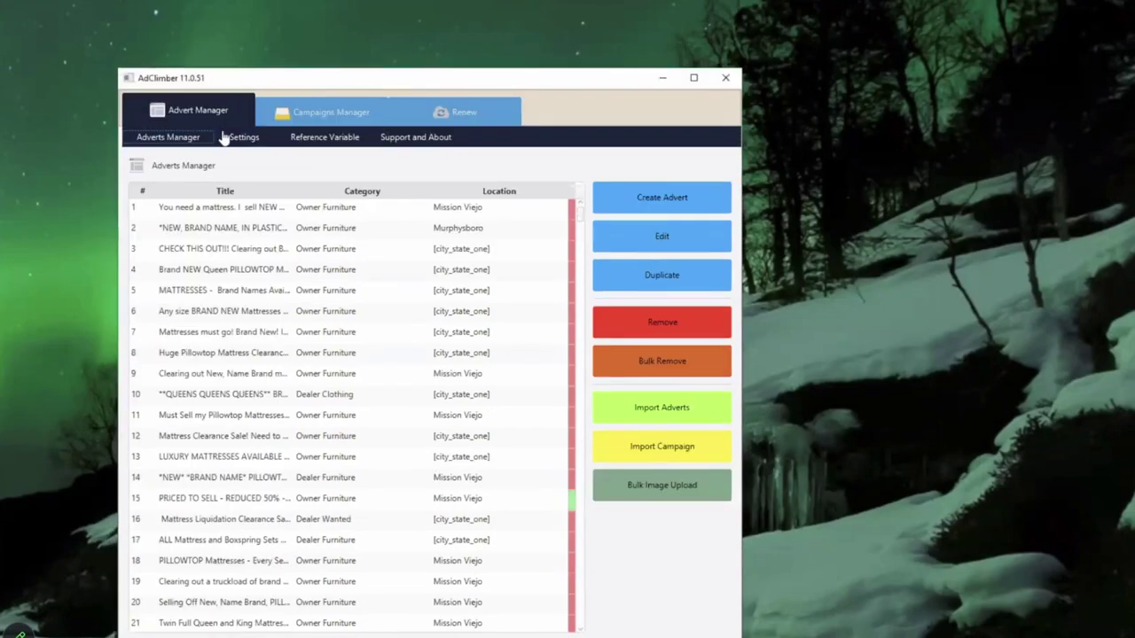
click(321, 116)
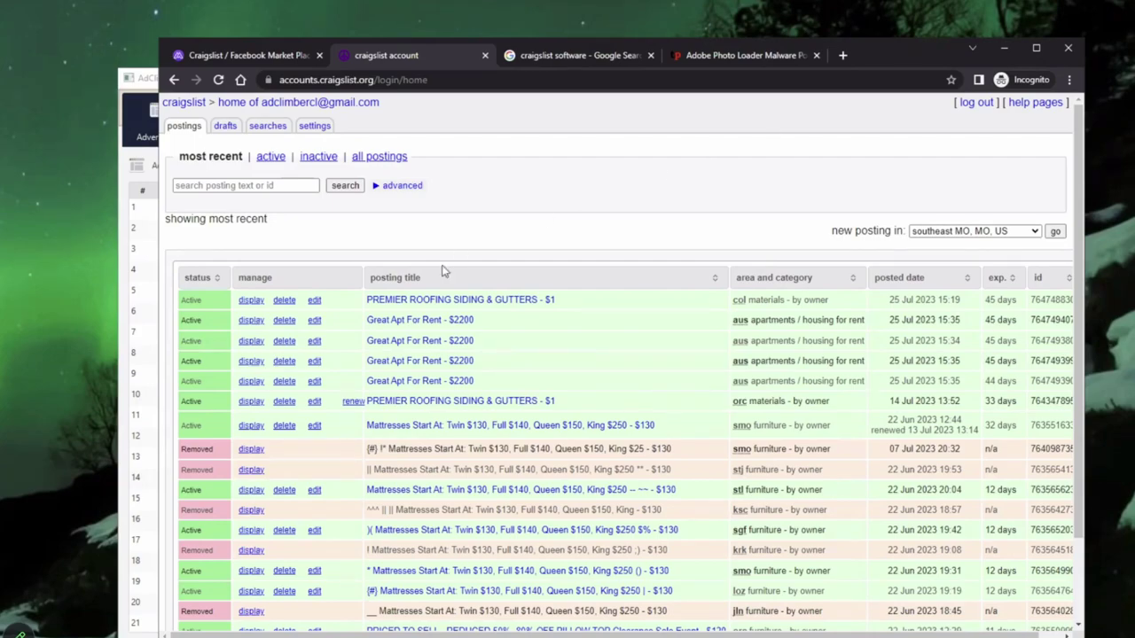
Step: Check a Great Apt For Rent posting and Austin rentals, then open the PREMIER ROOFING posting
click(408, 320)
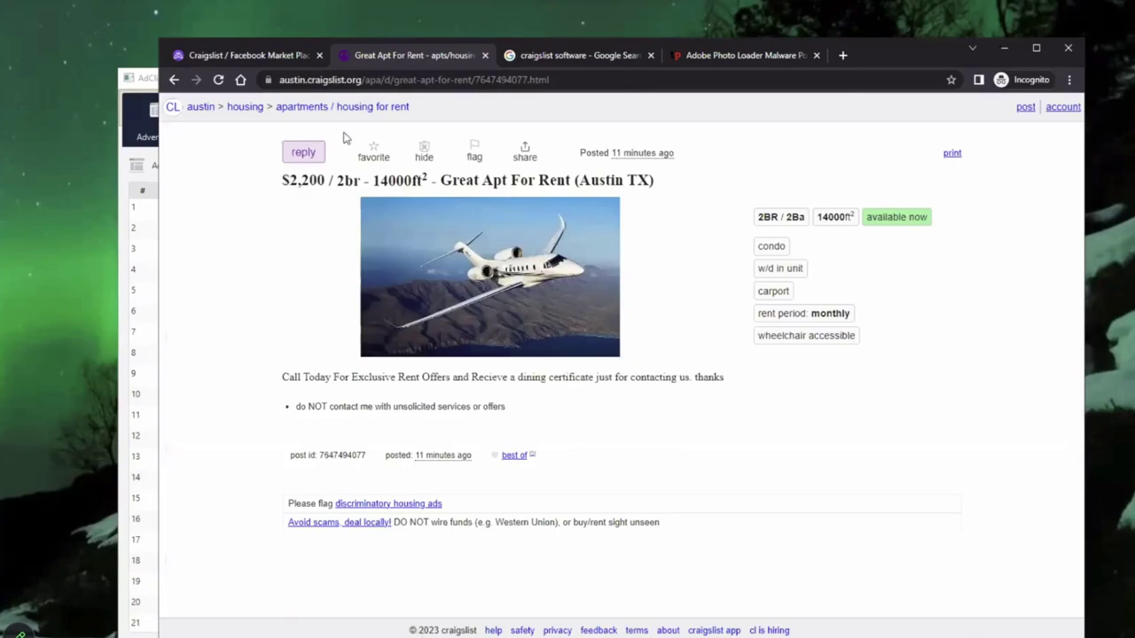
click(362, 108)
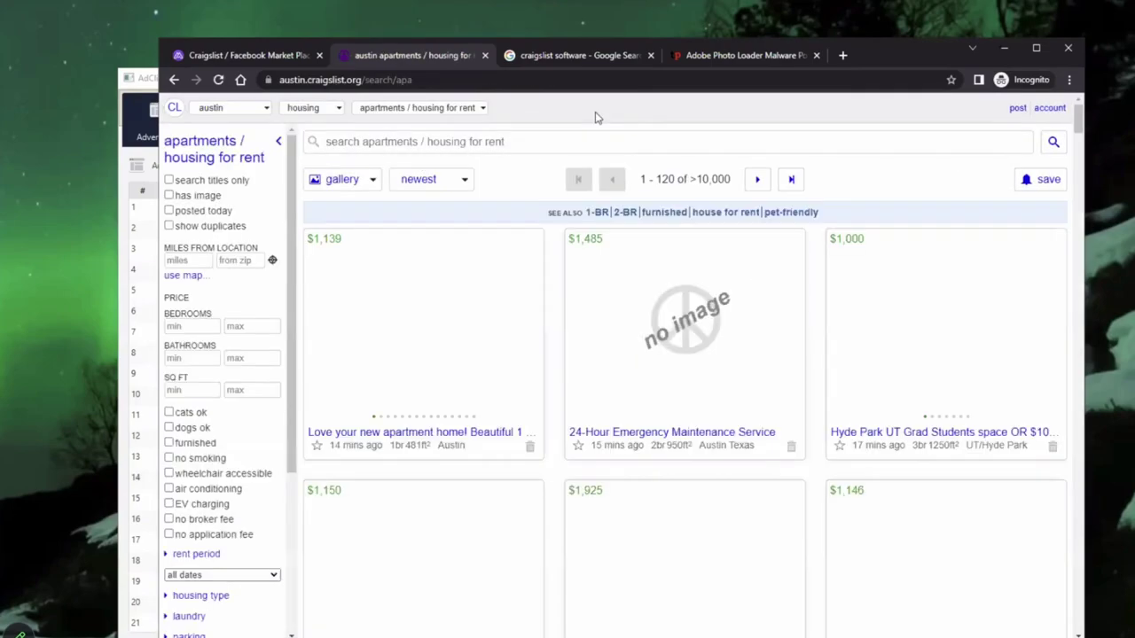
scroll(520, 278, down, 5)
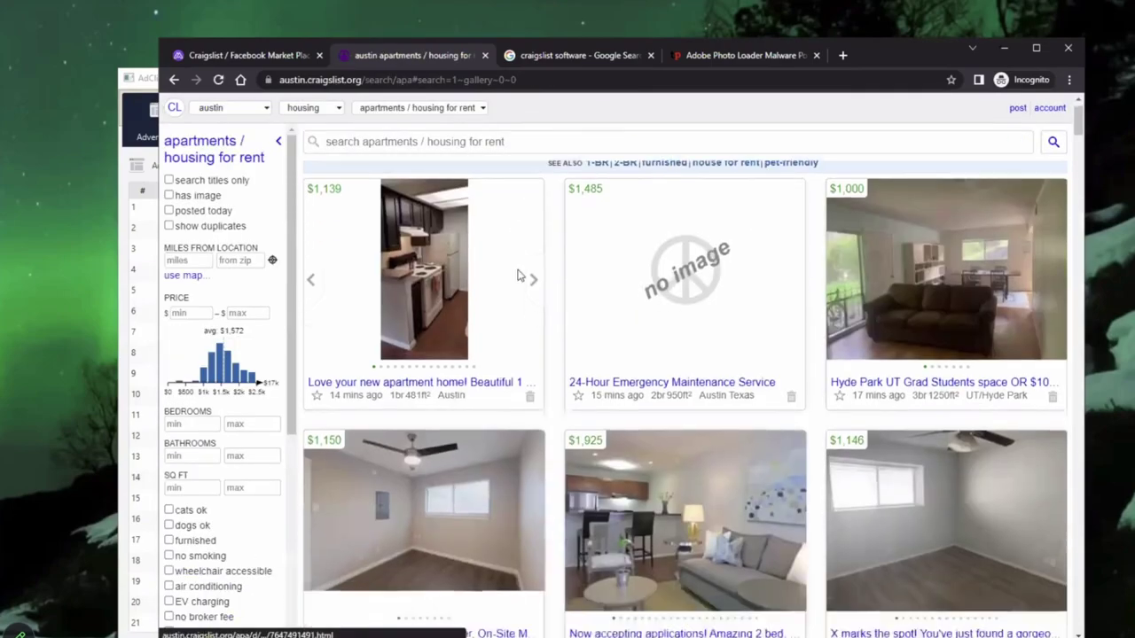
scroll(520, 278, down, 3)
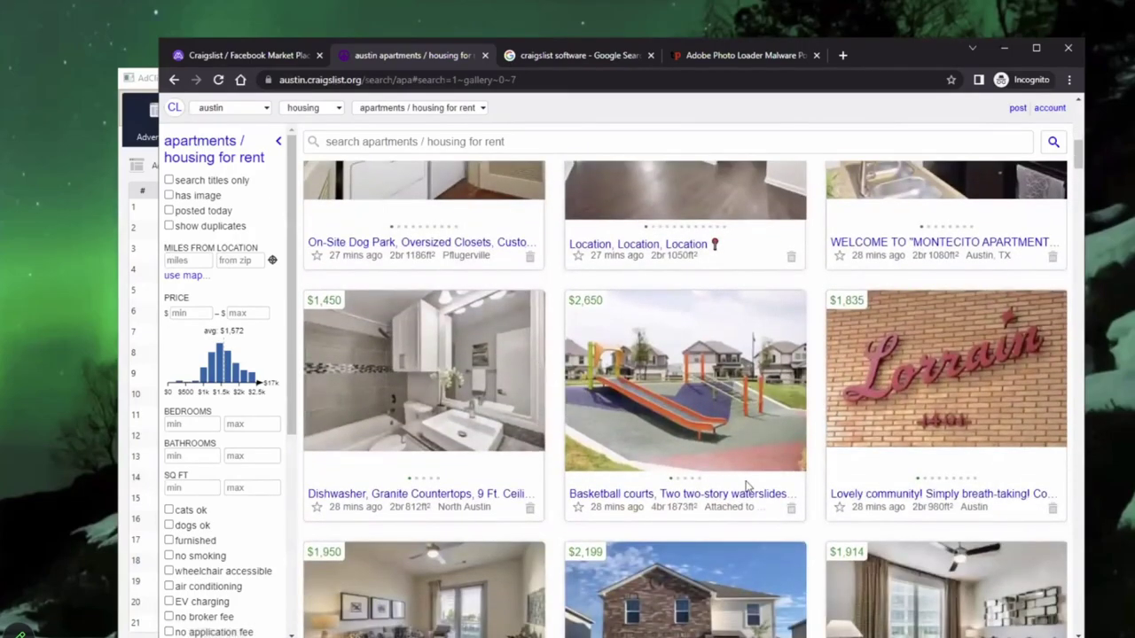
scroll(659, 464, down, 4)
scroll(567, 428, up, 7)
scroll(568, 428, up, 5)
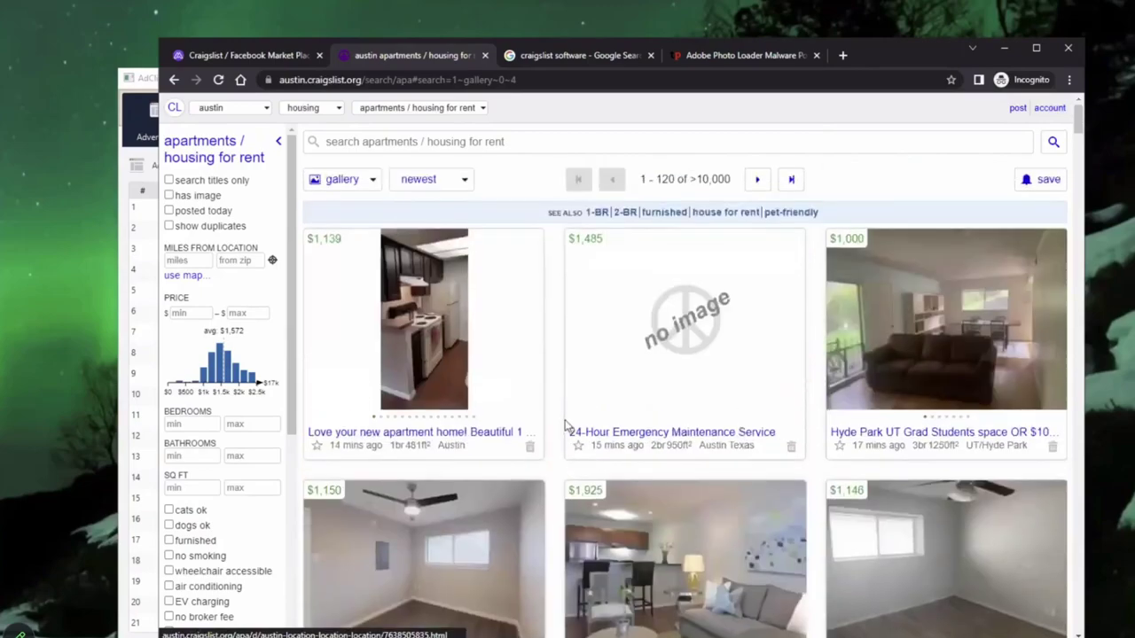
click(1042, 109)
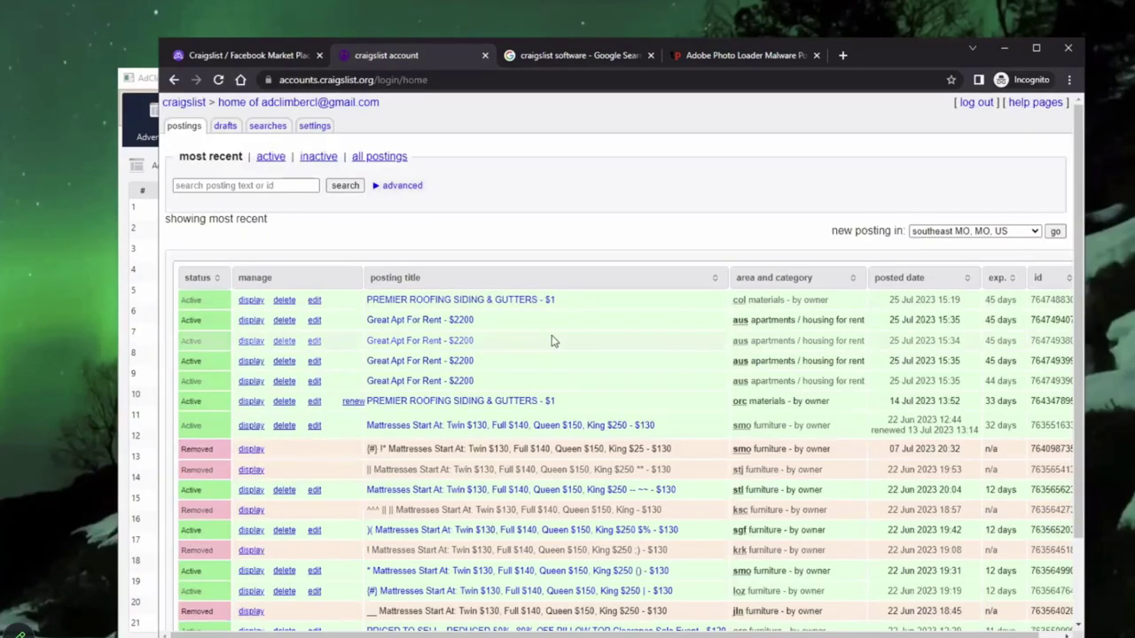
click(494, 307)
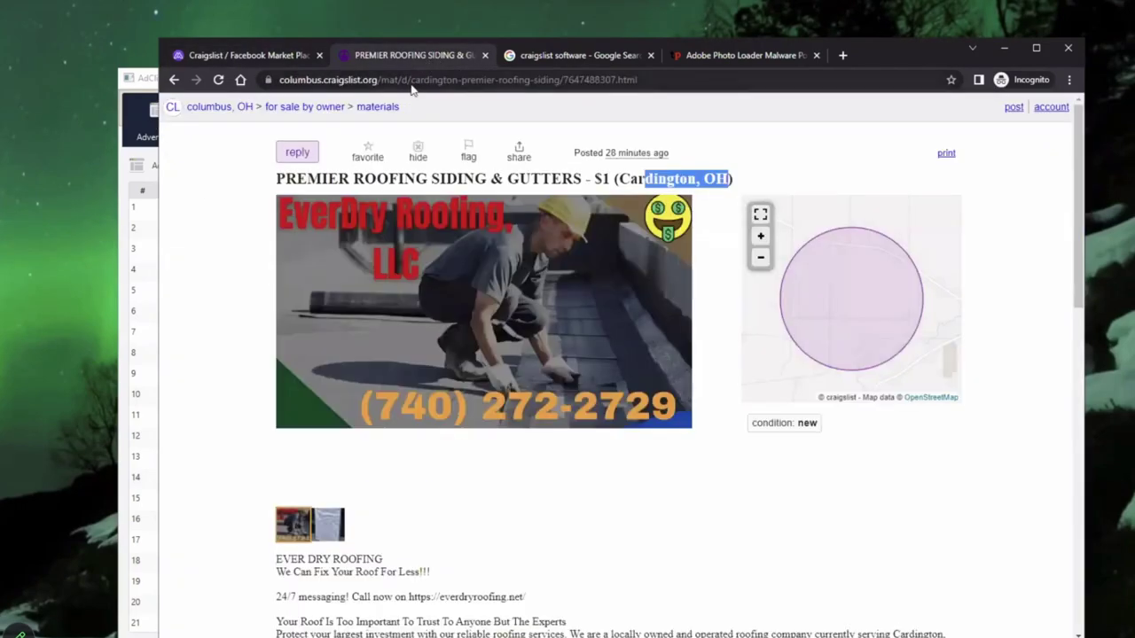
Step: Search 'what is my ip address' and view the Cox Communications, California IP details
click(405, 79)
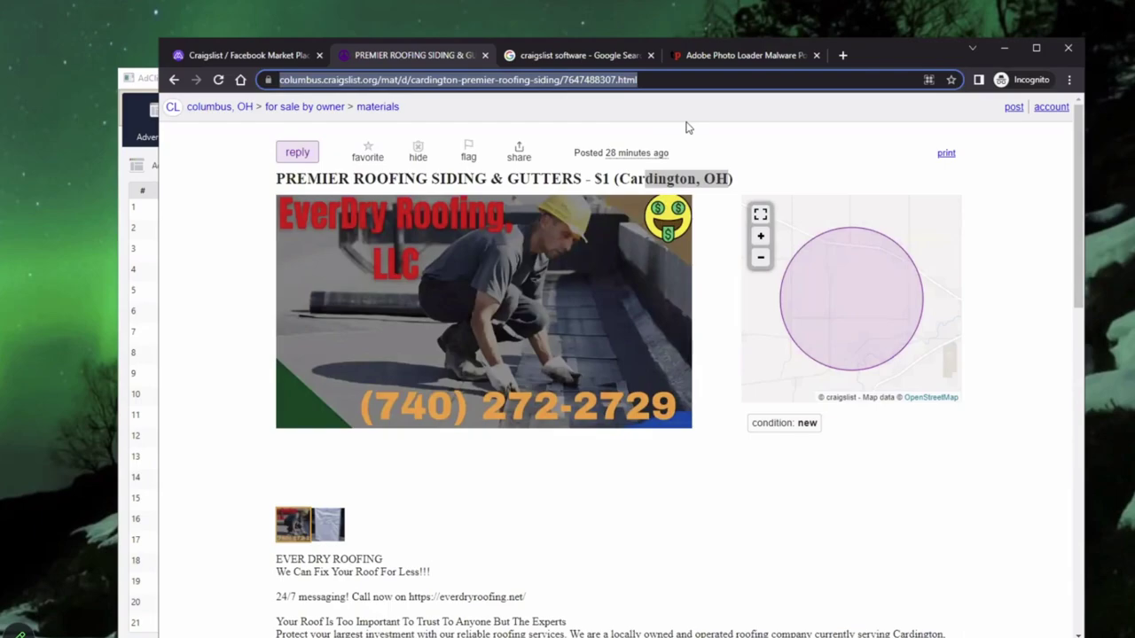
text(what is m)
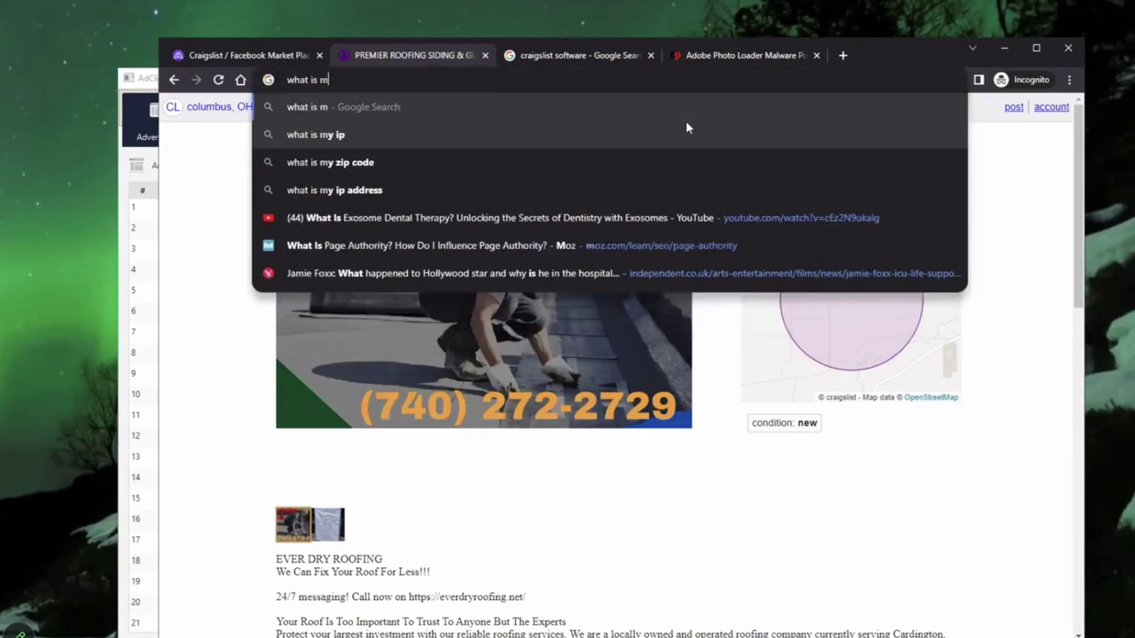
text(y ip address)
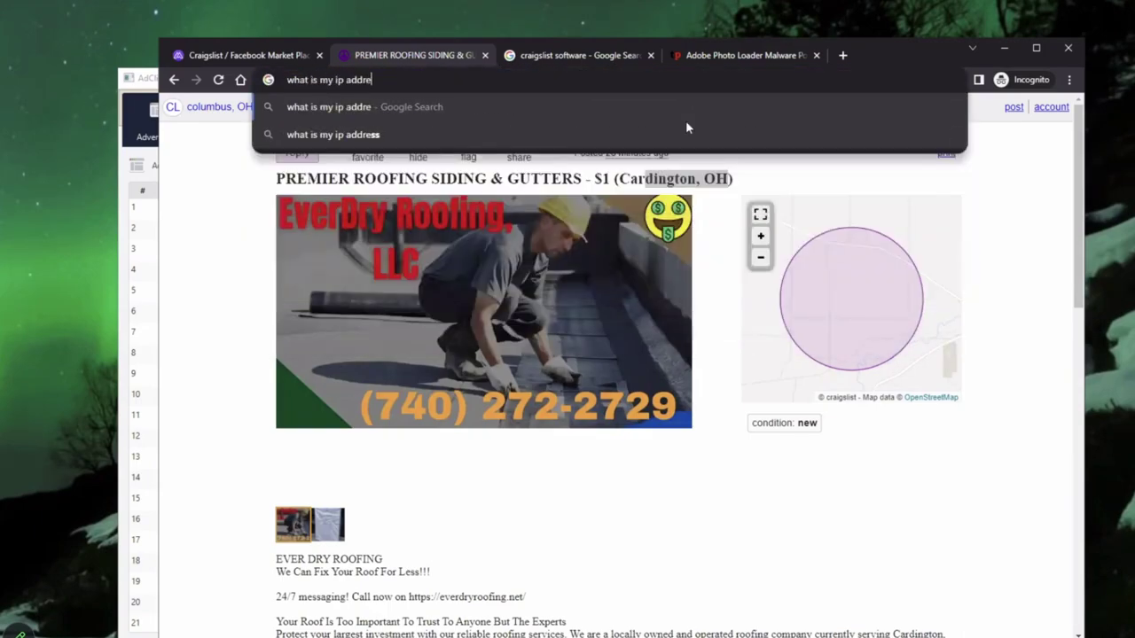
key(Return)
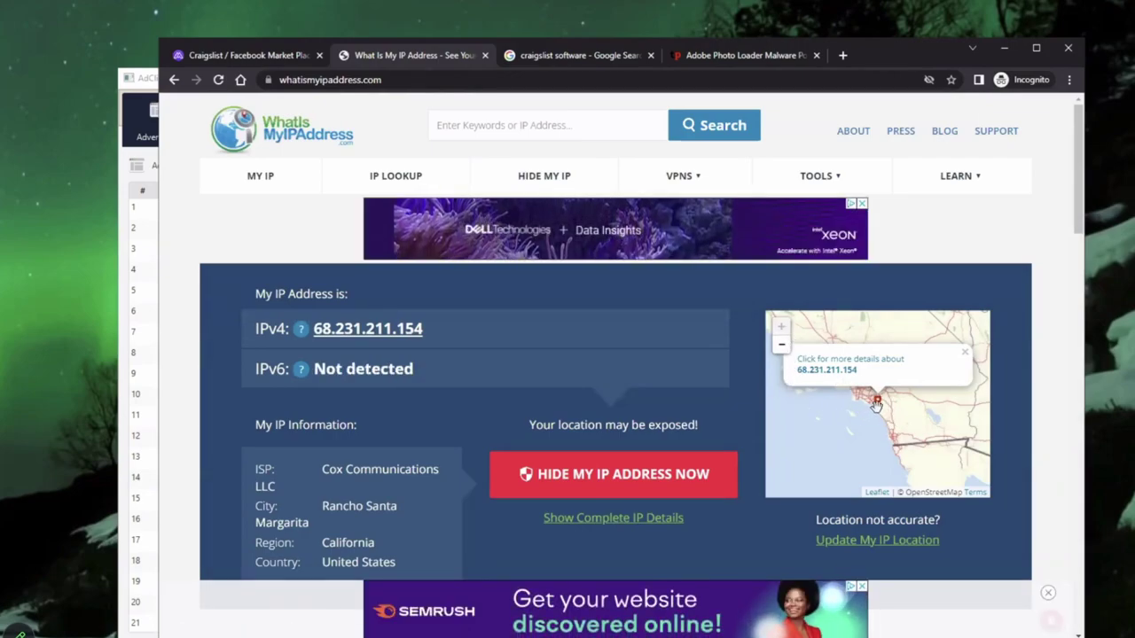
scroll(381, 470, down, 2)
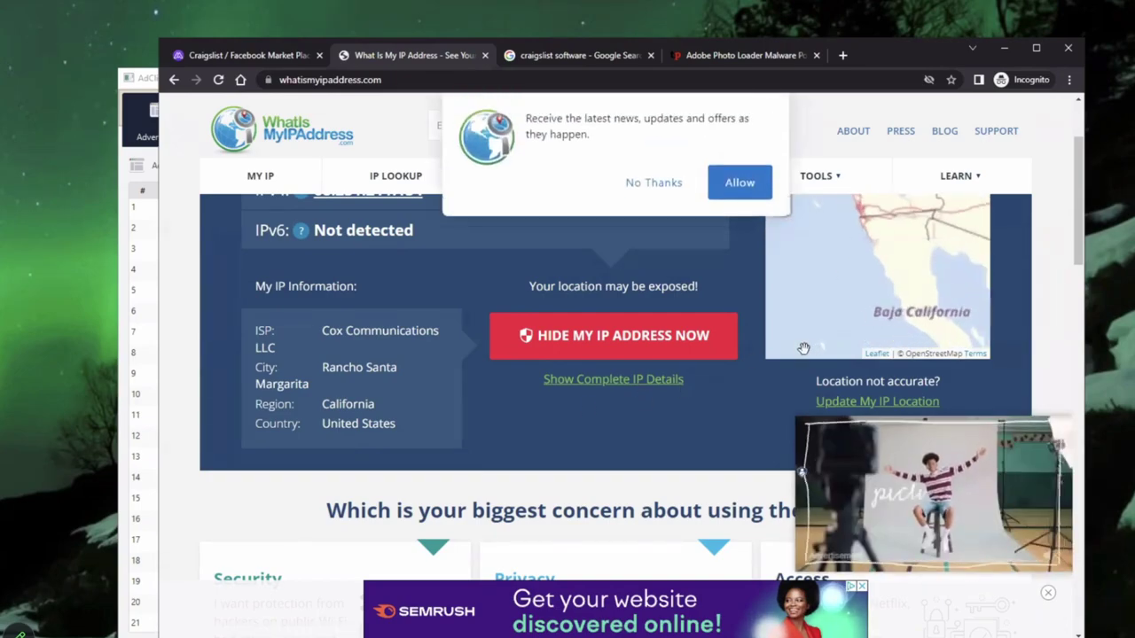
scroll(804, 349, up, 1)
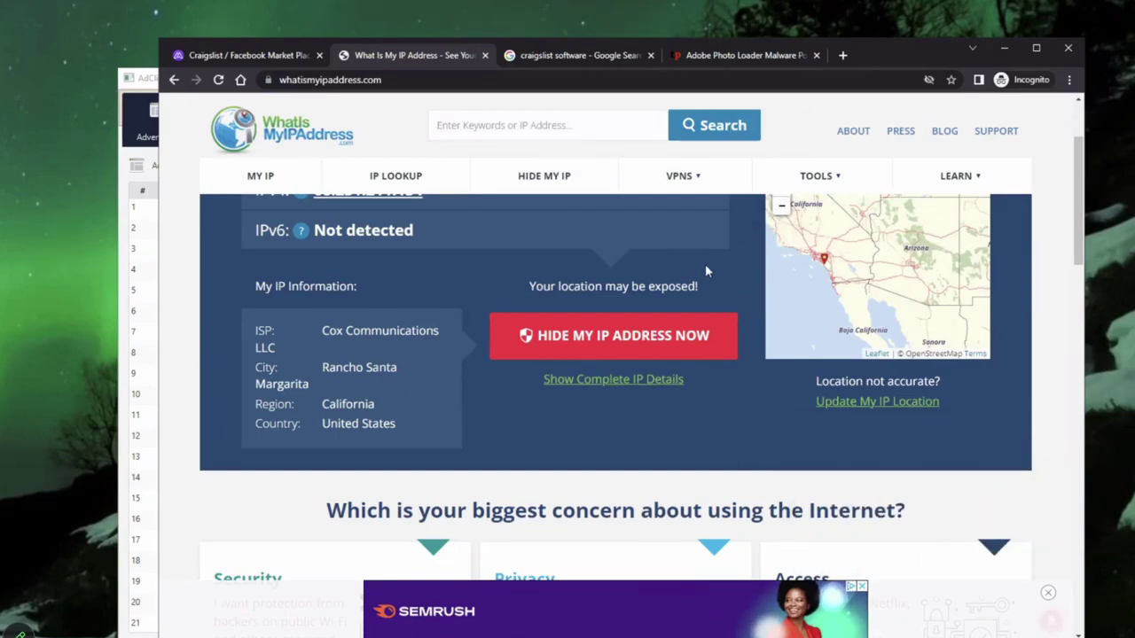
Step: Go back to the adclimber.com tab and scroll to its top banner
click(271, 52)
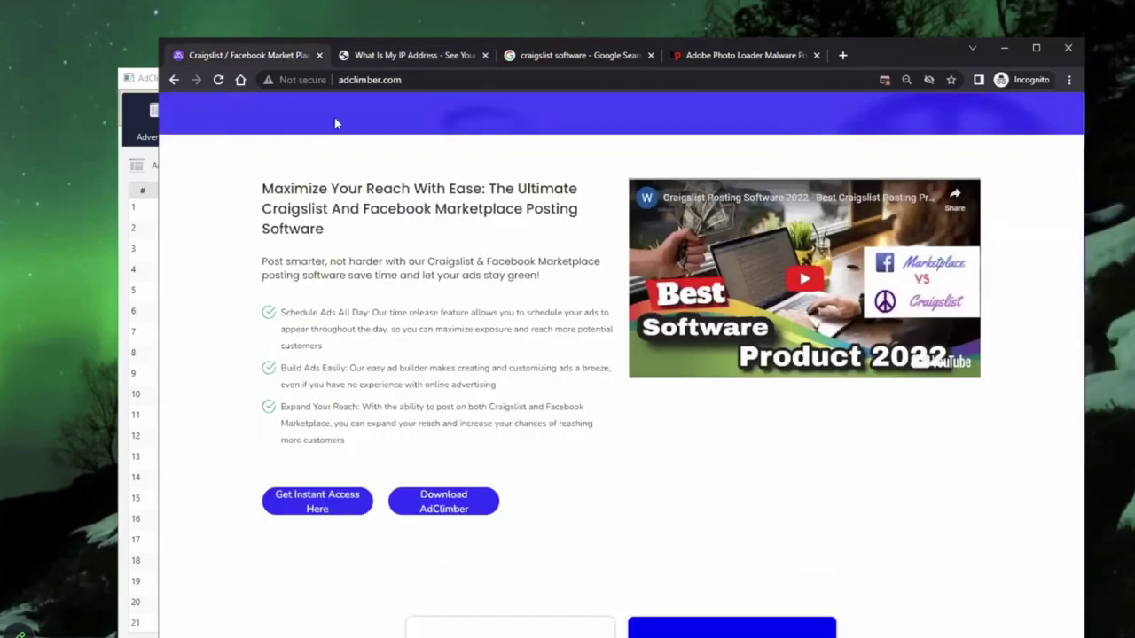
scroll(805, 495, up, 3)
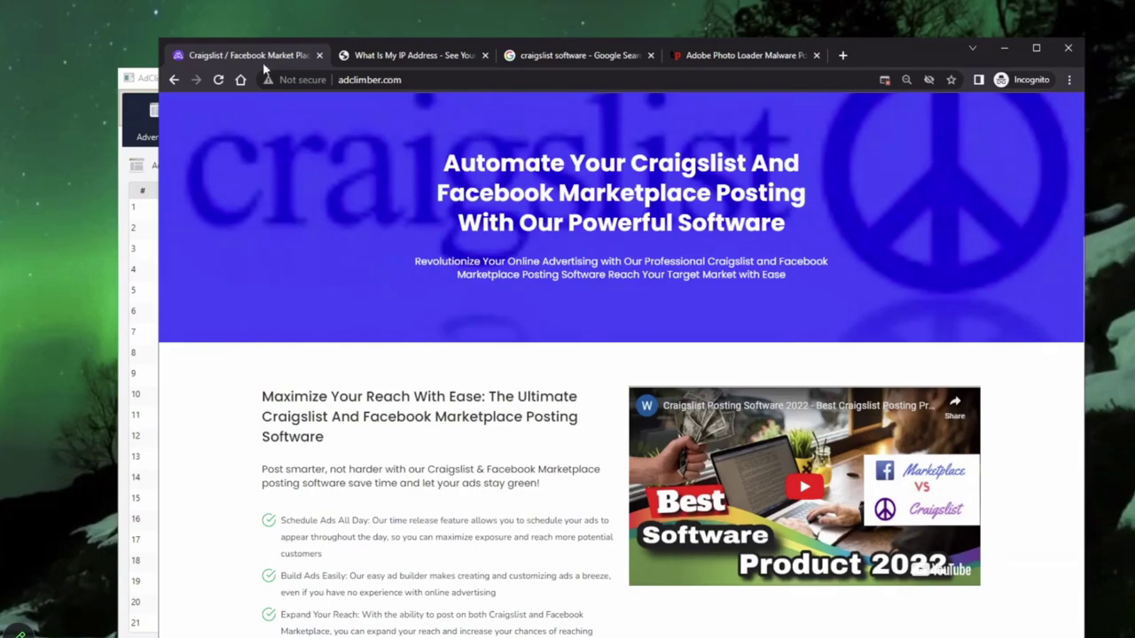
Step: Bring AdClimber's mattress Adverts Manager in front of Chrome and reposition it up-left
click(151, 81)
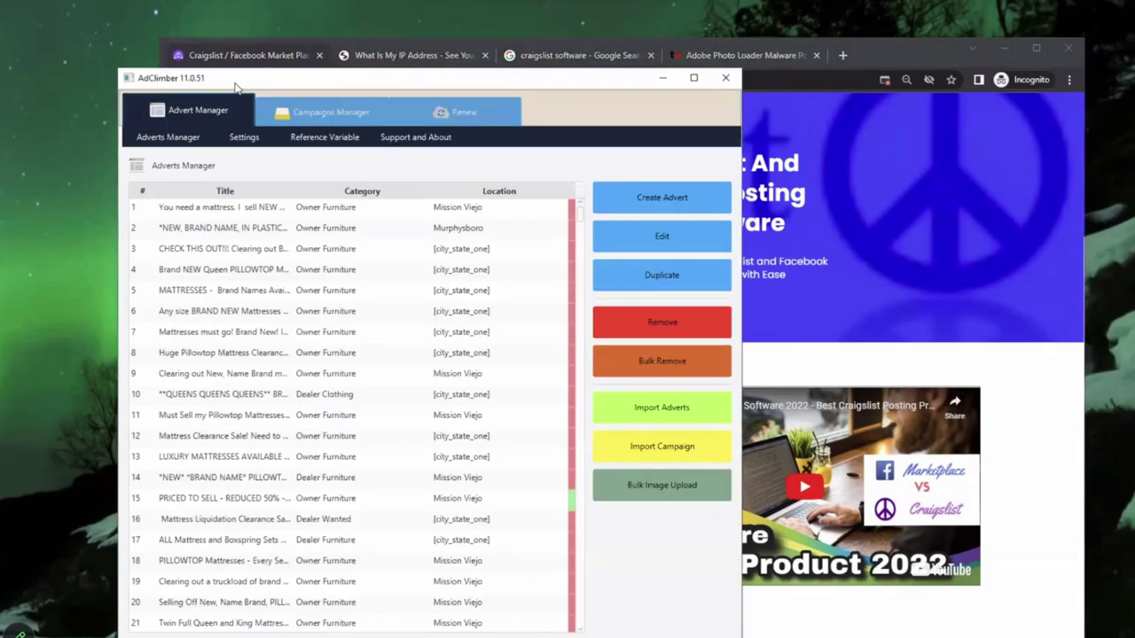
drag(240, 85, 286, 78)
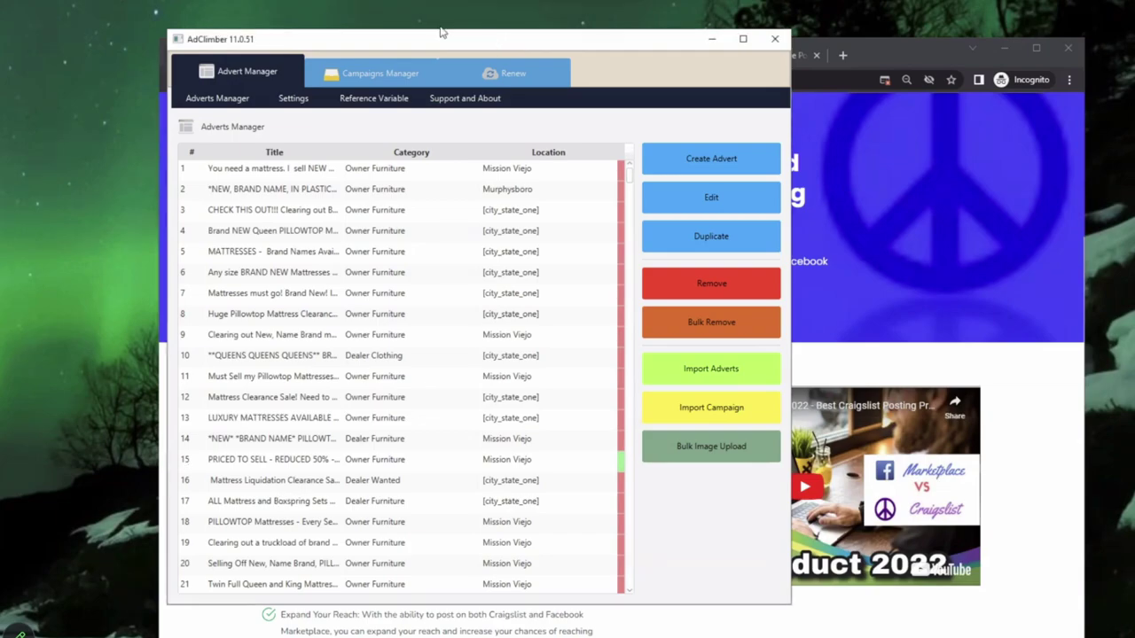
drag(443, 32, 388, 17)
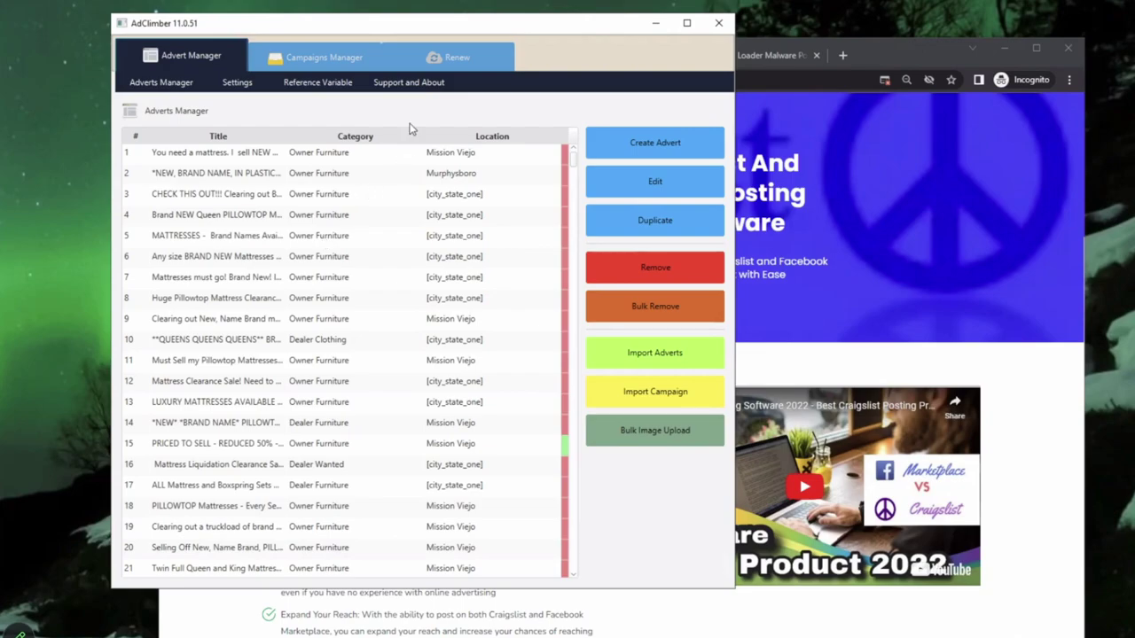
Step: Review reference variables like twin_mattress, zip_one, queen_set and king_set, then return to Campaigns Manager
click(351, 89)
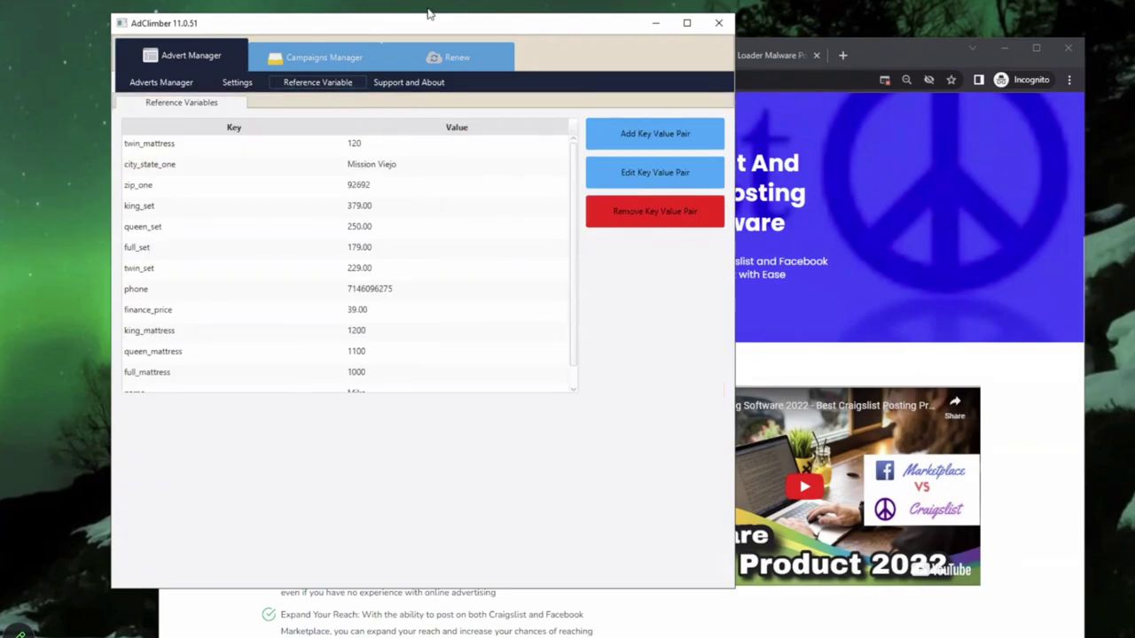
drag(430, 28, 530, 39)
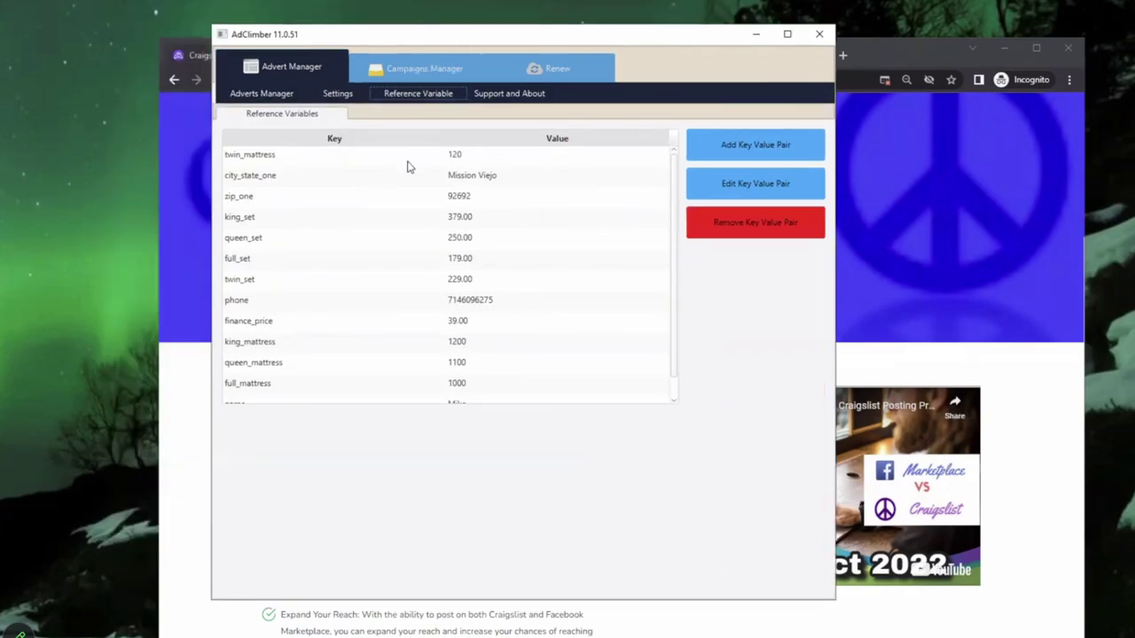
click(259, 160)
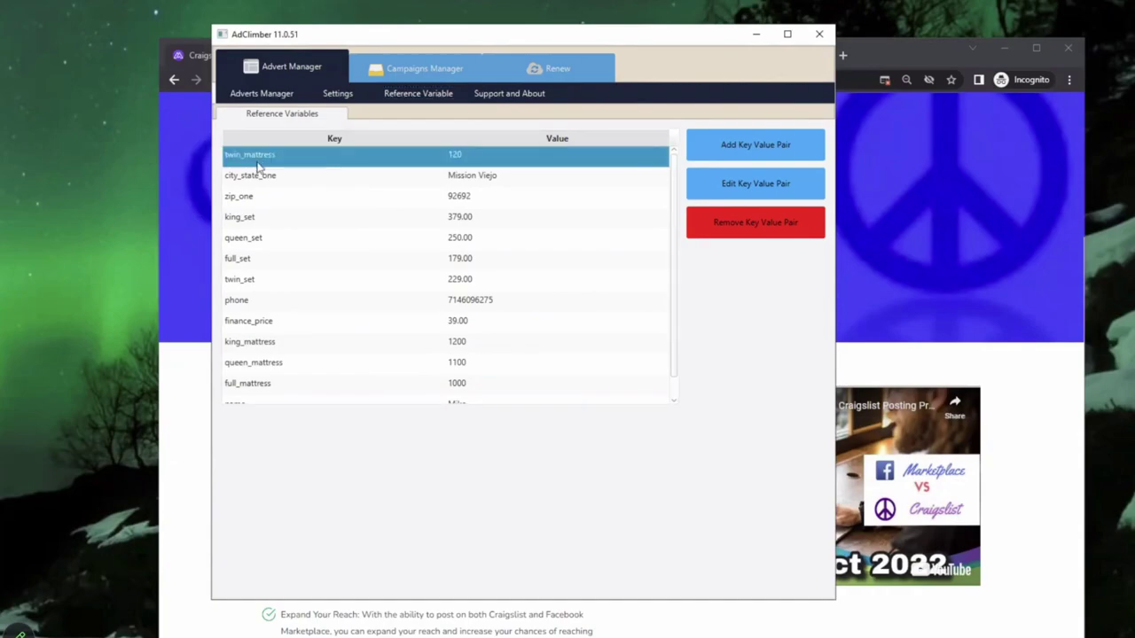
click(254, 177)
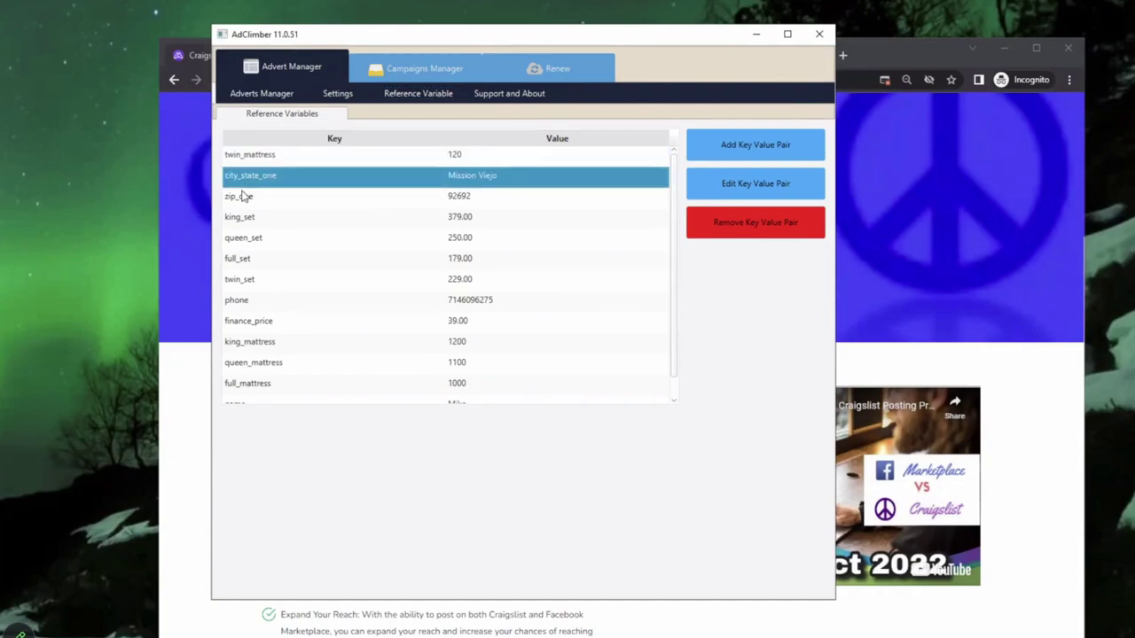
click(244, 199)
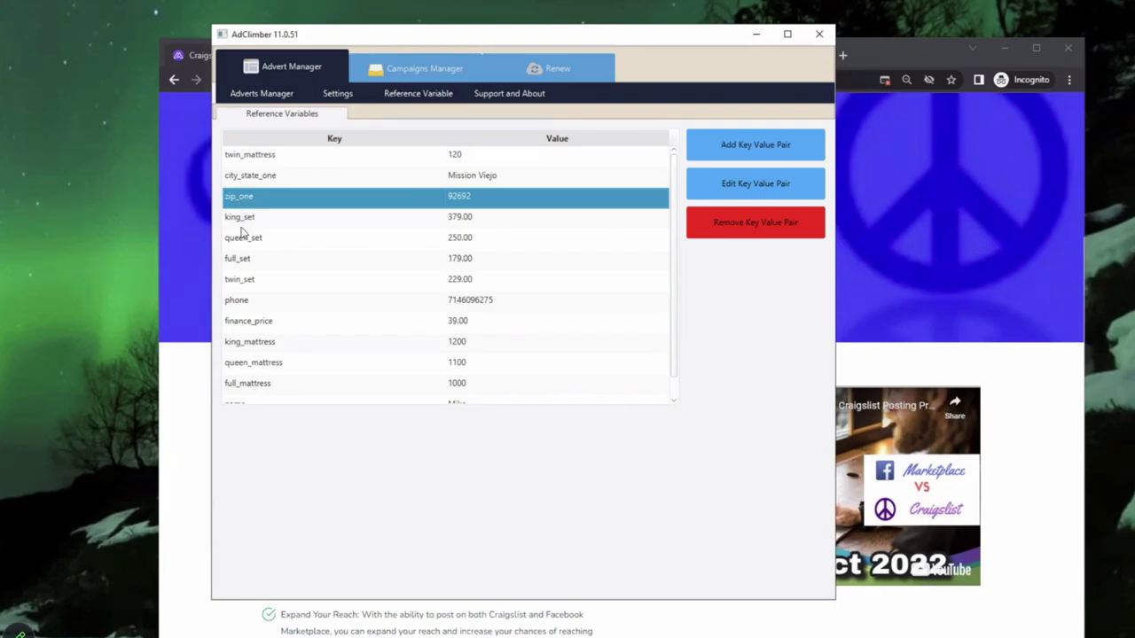
click(243, 239)
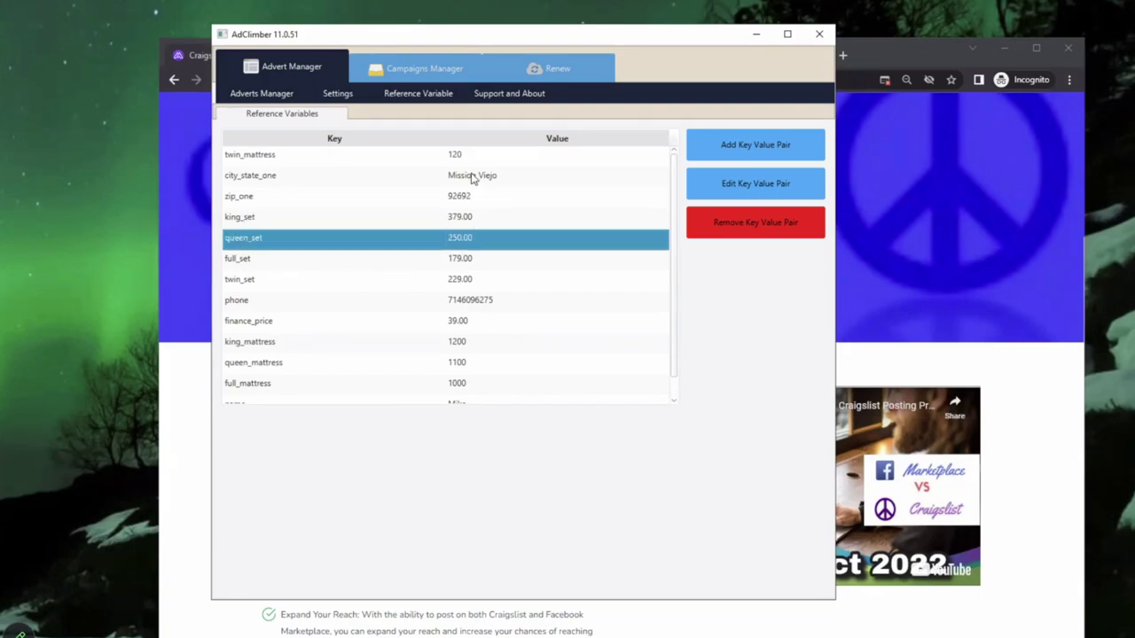
click(399, 179)
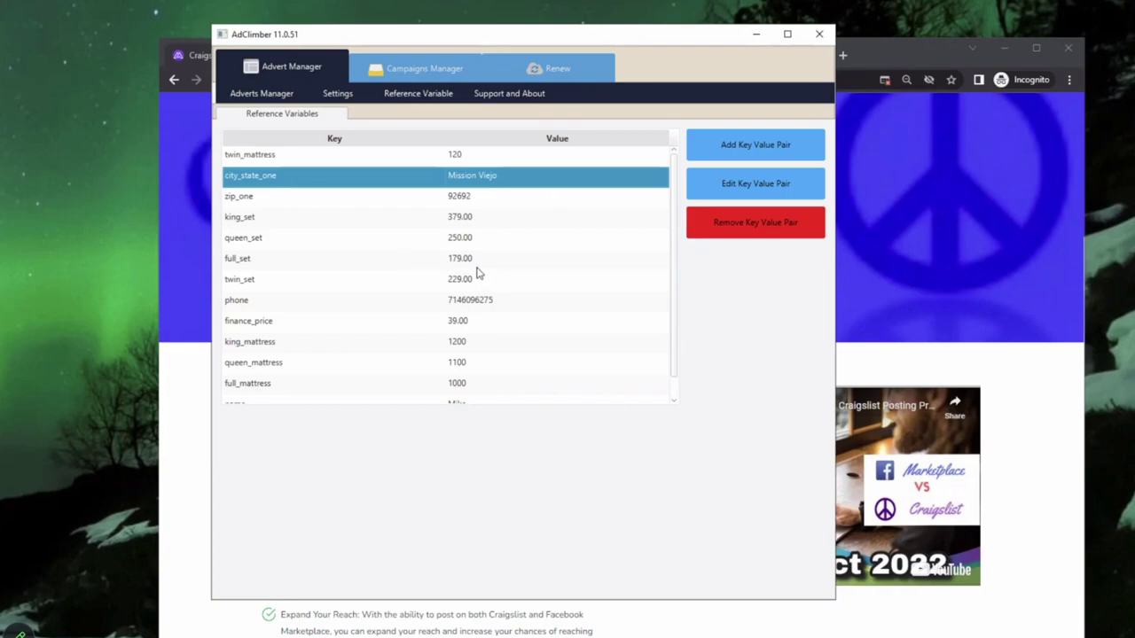
click(337, 224)
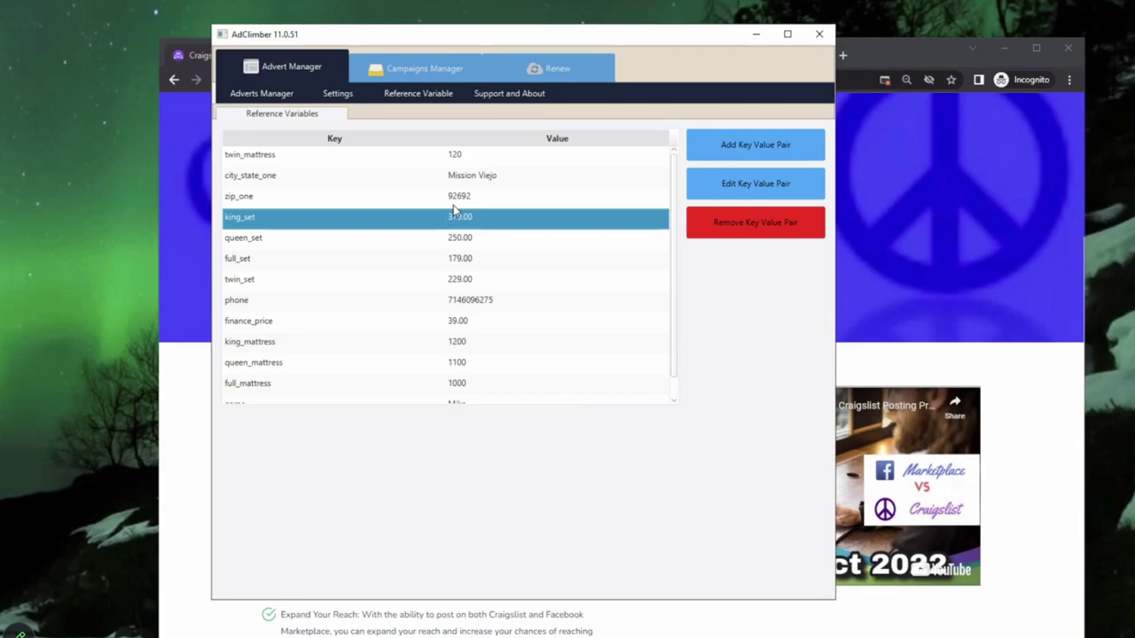
click(428, 65)
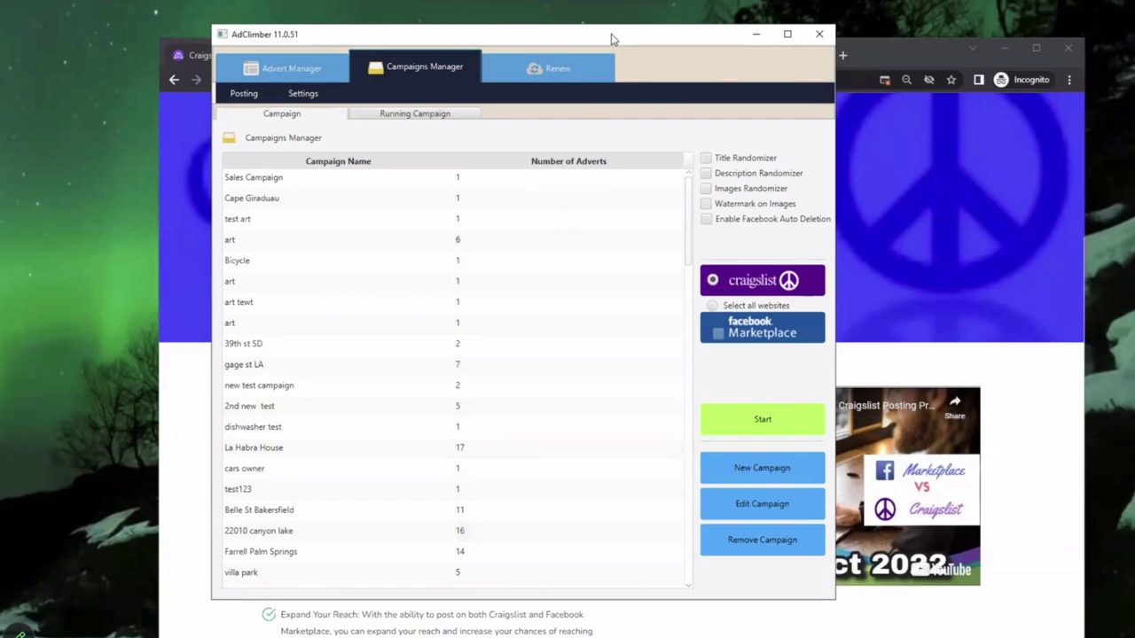
drag(610, 39, 509, 29)
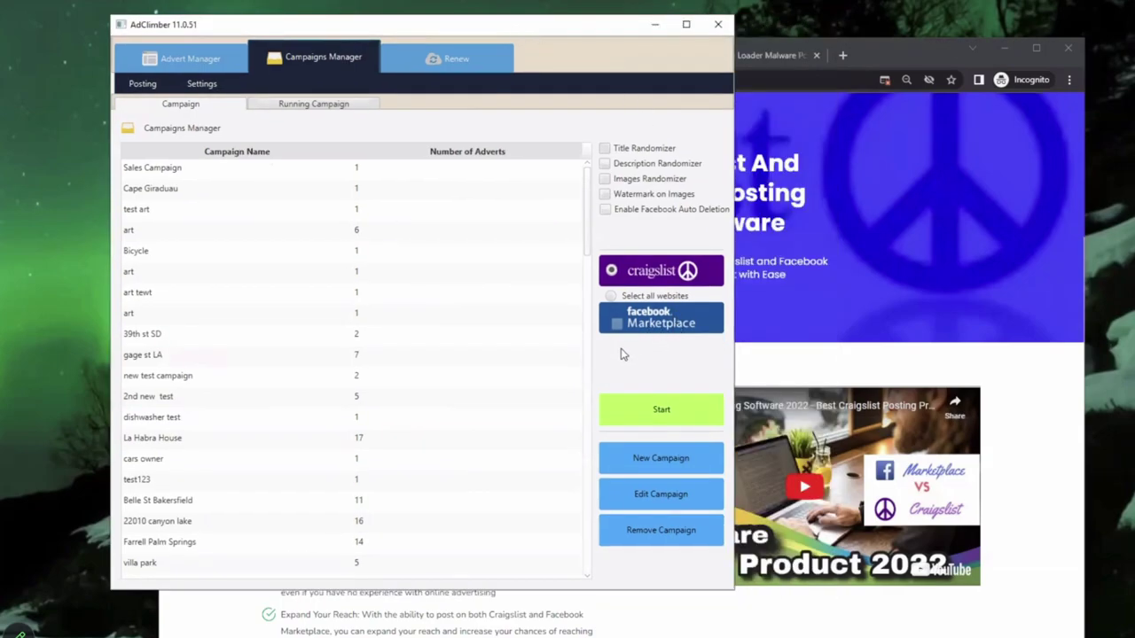